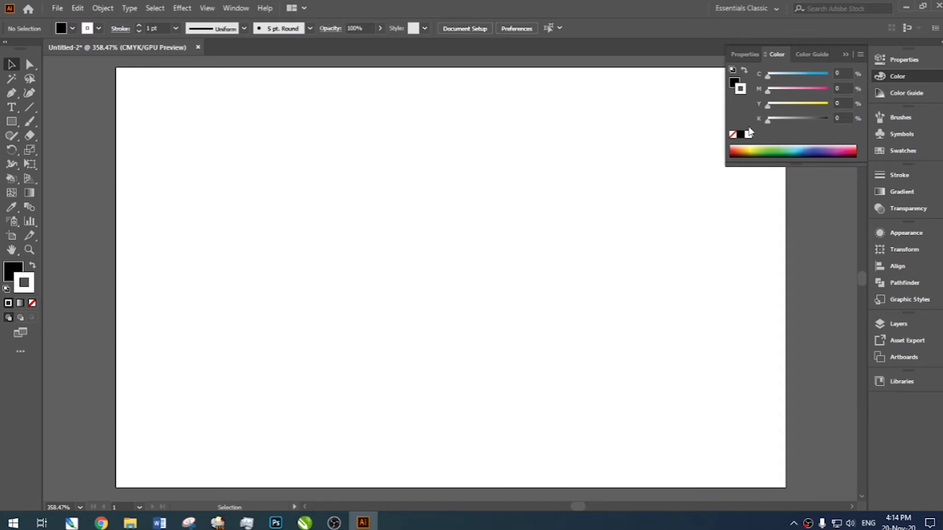
# - Draw a rectangle about 0.98 by 0.54 in and an ellipse about 0.57 by 0.78 in beside it
pyautogui.click(845, 54)
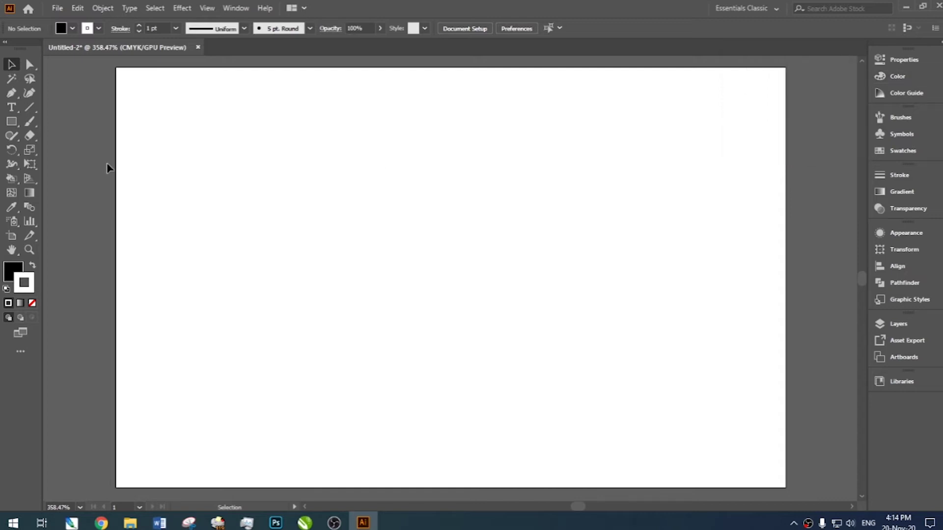
pyautogui.press('m')
pyautogui.moveTo(260, 119); pyautogui.dragTo(456, 226)
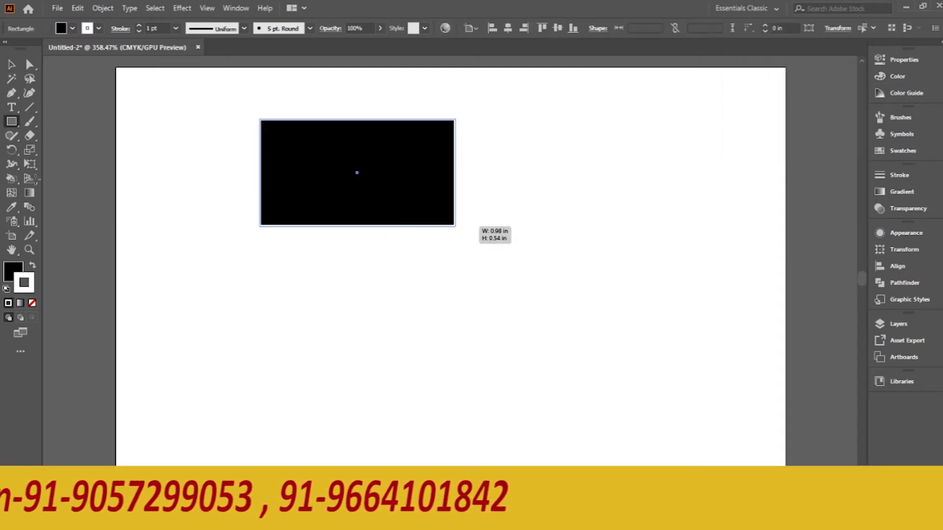
pyautogui.click(12, 122)
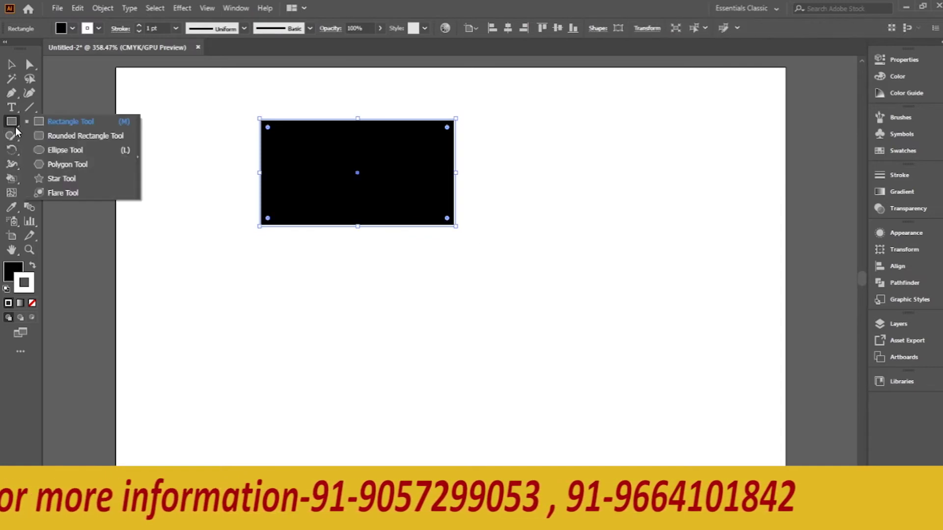
pyautogui.click(46, 150)
pyautogui.moveTo(523, 126); pyautogui.dragTo(637, 282)
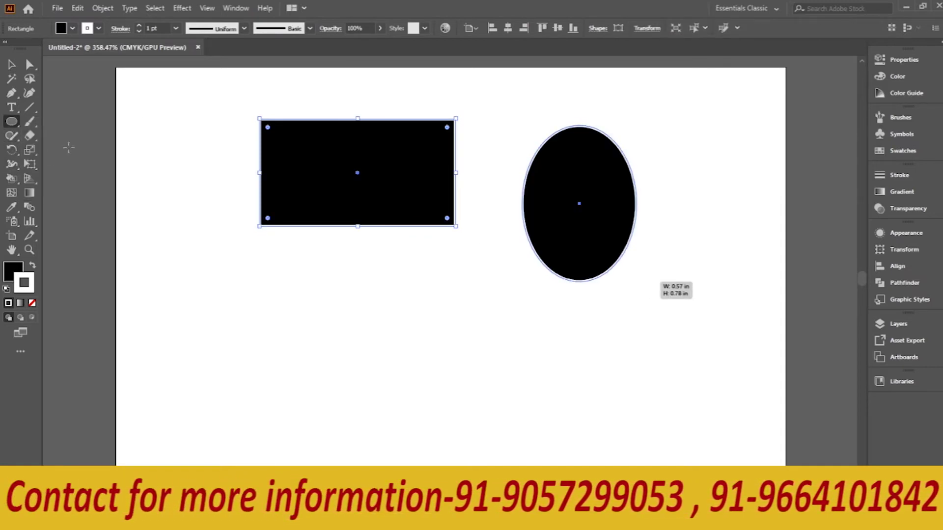
# - Draw a tilted hexagon below the rectangle, near the artboard's left edge
pyautogui.click(12, 122)
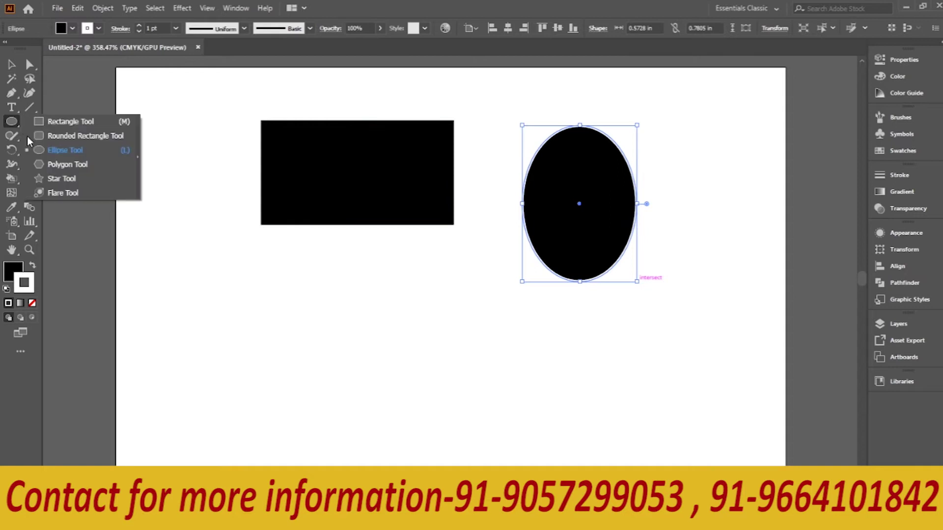
pyautogui.click(45, 163)
pyautogui.moveTo(156, 275); pyautogui.dragTo(249, 364)
pyautogui.press('Delete')
pyautogui.click(12, 64)
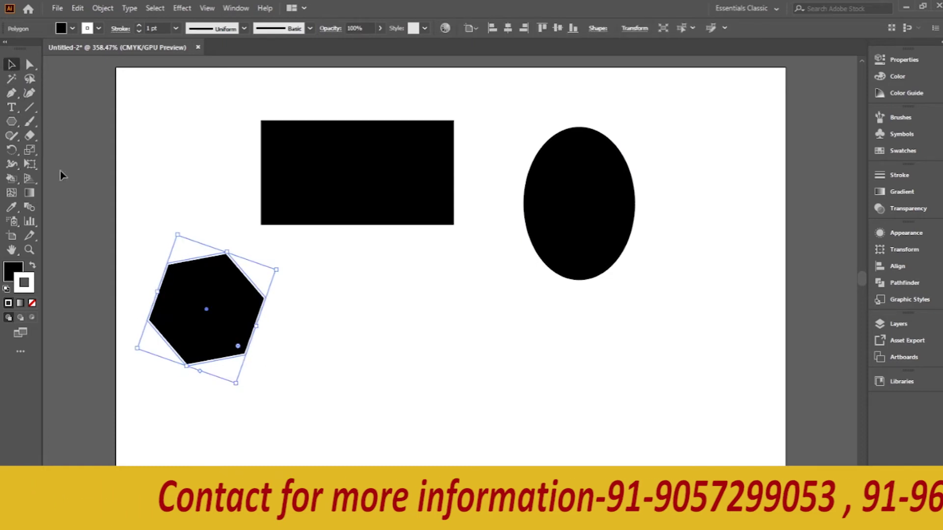
# - Draw a five-pointed star beside the hexagon and move it to clear space below the rectangle
pyautogui.click(16, 126)
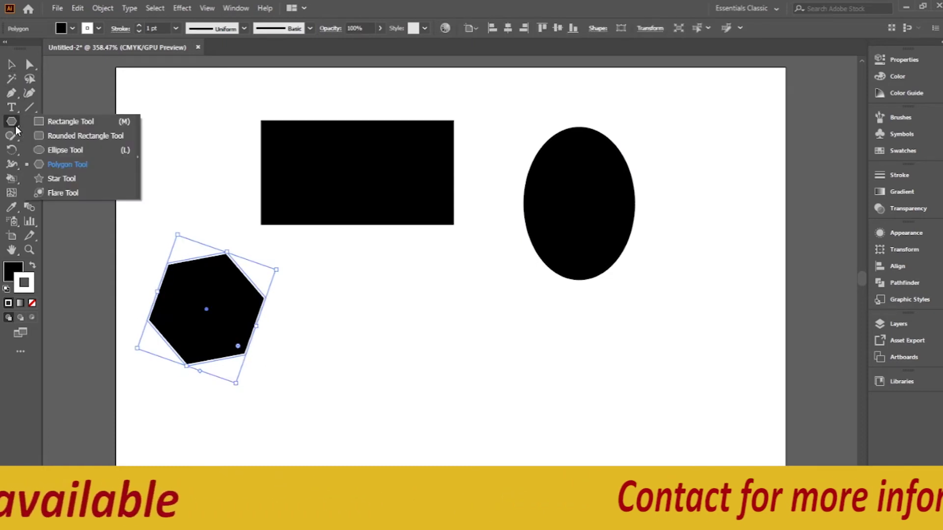
pyautogui.click(55, 180)
pyautogui.moveTo(369, 339); pyautogui.dragTo(430, 390)
pyautogui.click(12, 64)
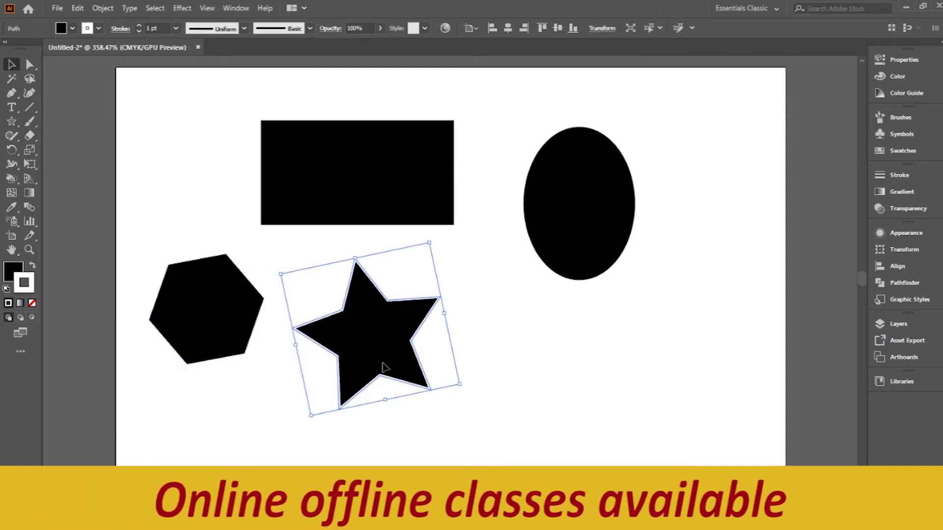
pyautogui.moveTo(456, 380)
pyautogui.mouseDown()
pyautogui.moveTo(545, 418)
pyautogui.moveTo(535, 415)
pyautogui.mouseUp()
# - Swap the star's fill and stroke, and give the hexagon no fill with a black stroke
pyautogui.click(32, 266)
pyautogui.click(178, 303)
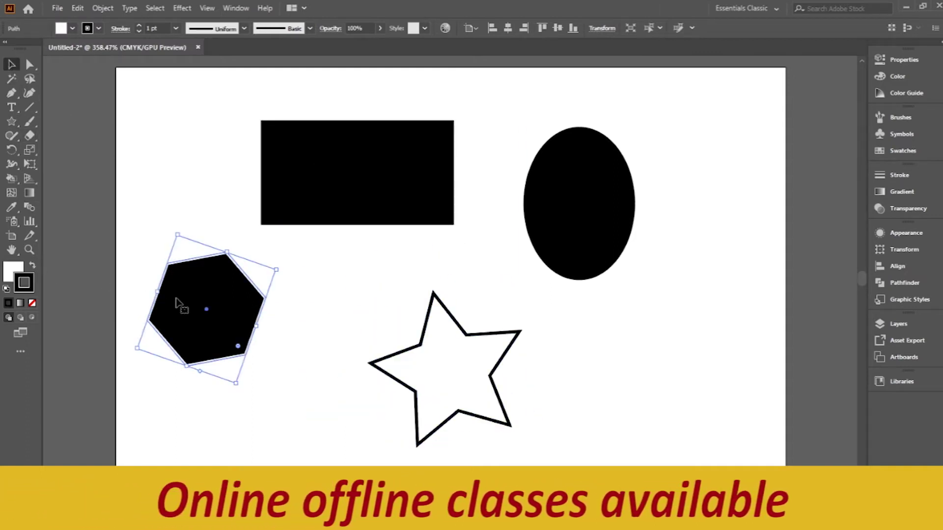
pyautogui.click(20, 278)
pyautogui.click(32, 303)
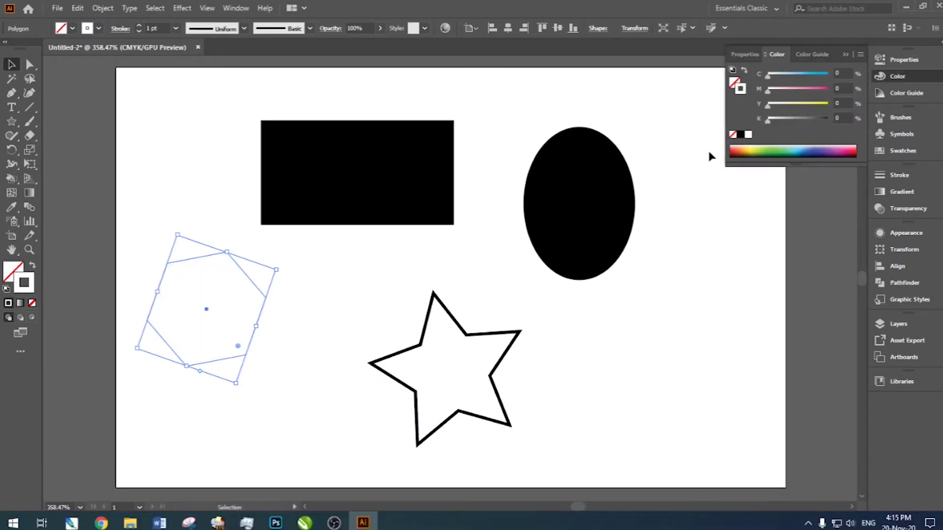
# - Give the rectangle a green stroke and the ellipse a purple stroke
pyautogui.click(415, 164)
pyautogui.click(777, 149)
pyautogui.click(576, 198)
pyautogui.click(809, 150)
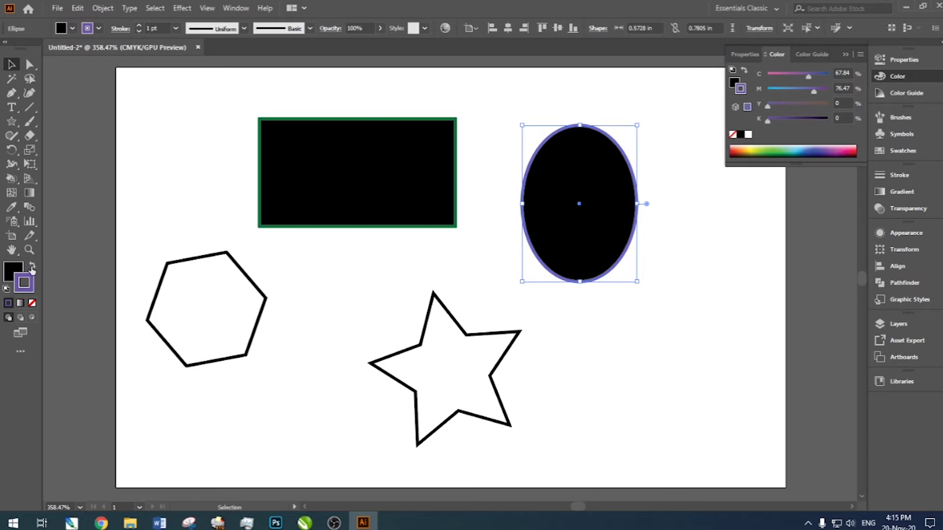
# - Swap the fill and stroke colors on both the ellipse and the rectangle
pyautogui.click(32, 266)
pyautogui.click(345, 190)
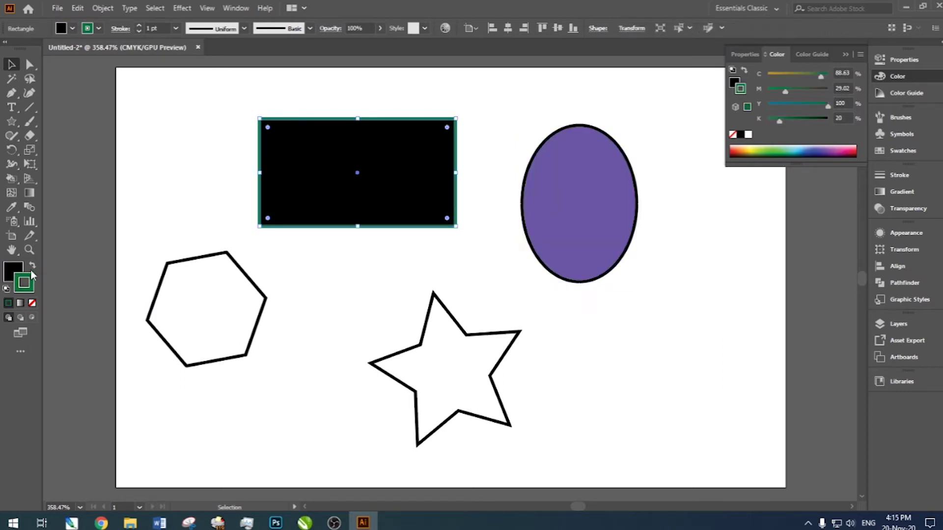
pyautogui.click(32, 266)
pyautogui.click(338, 286)
# - Start a Free Distort effect on the green rectangle and bring its two left corners closer together
pyautogui.click(331, 196)
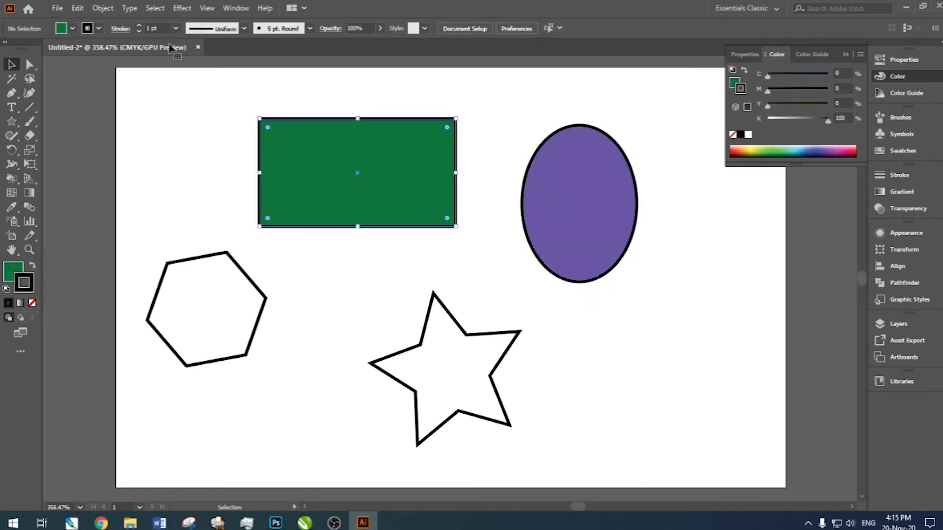
pyautogui.click(181, 9)
pyautogui.moveTo(196, 106)
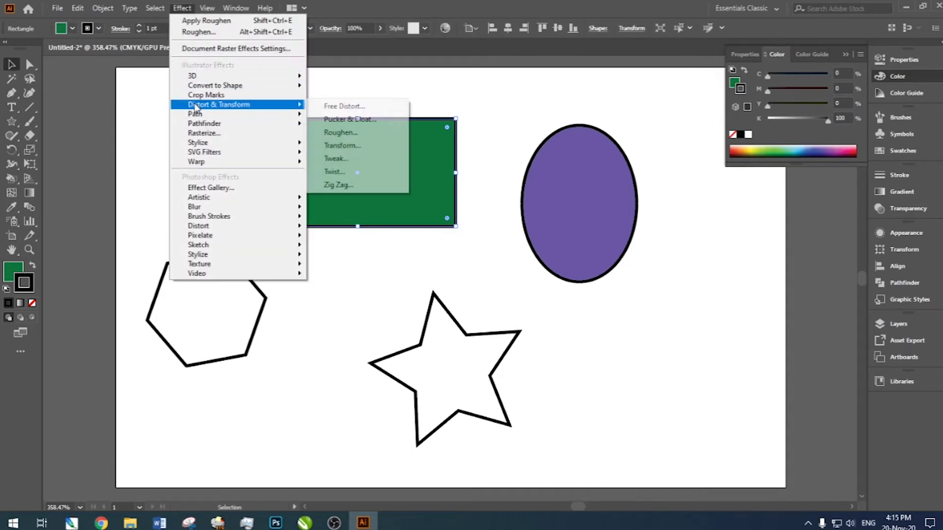
pyautogui.click(334, 106)
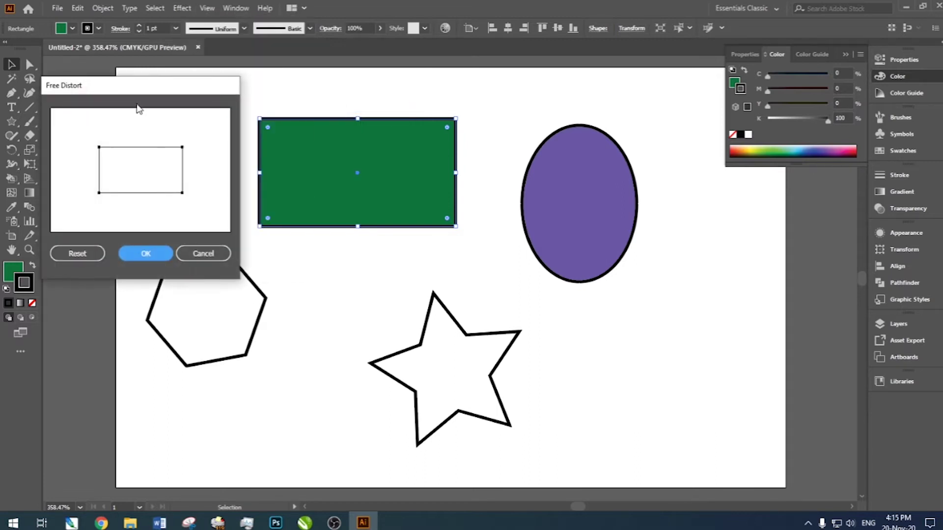
pyautogui.moveTo(132, 89); pyautogui.dragTo(145, 57)
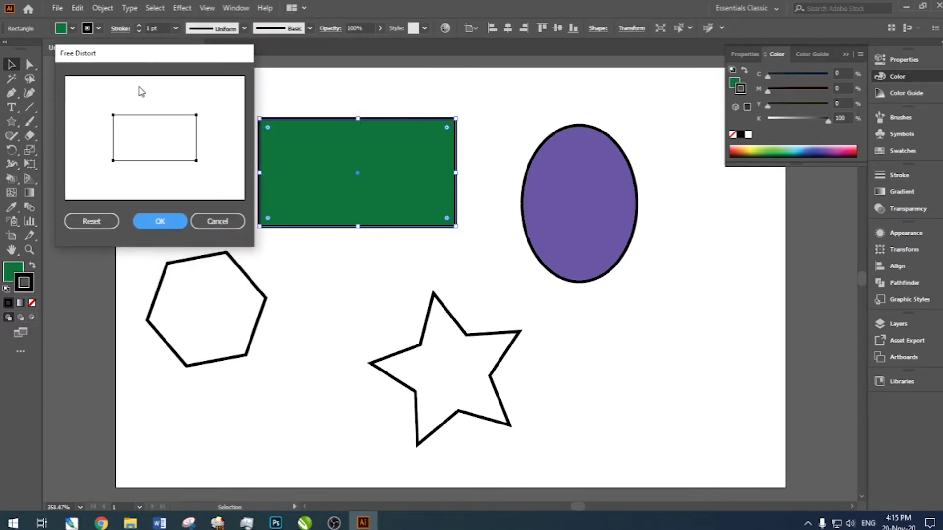
pyautogui.moveTo(114, 117); pyautogui.dragTo(114, 129)
pyautogui.moveTo(113, 160); pyautogui.dragTo(114, 146)
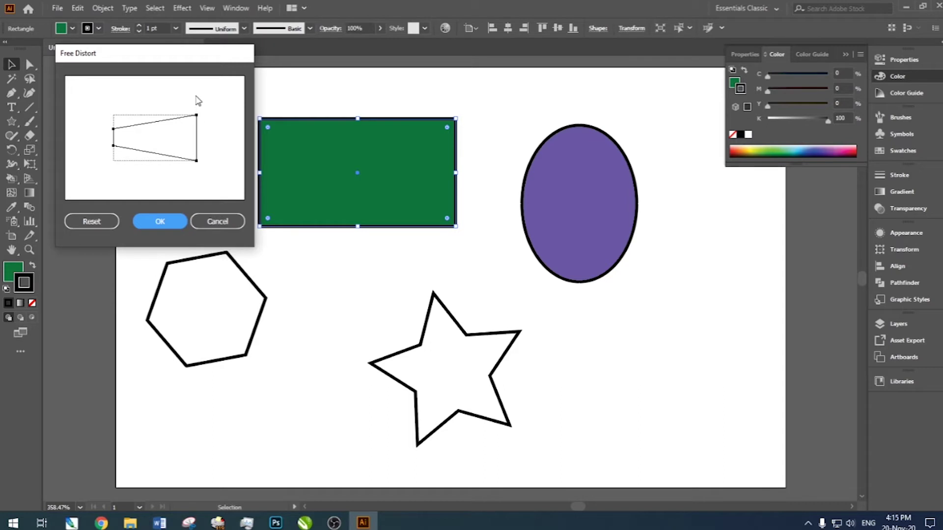
# - Pull the right corners of the distort outline far outward, spread the left corners apart again, and apply the distortion
pyautogui.moveTo(196, 117); pyautogui.dragTo(197, 112)
pyautogui.moveTo(197, 113); pyautogui.dragTo(197, 84)
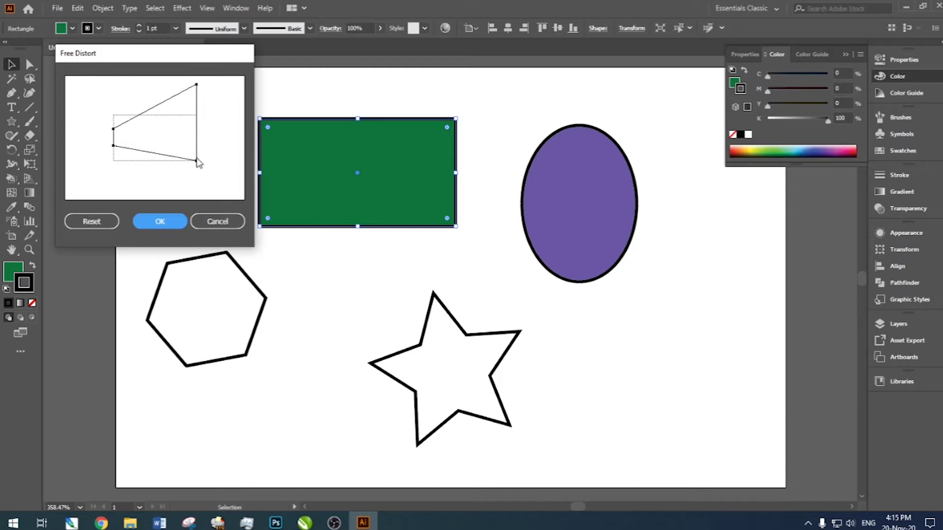
pyautogui.moveTo(197, 163); pyautogui.dragTo(196, 201)
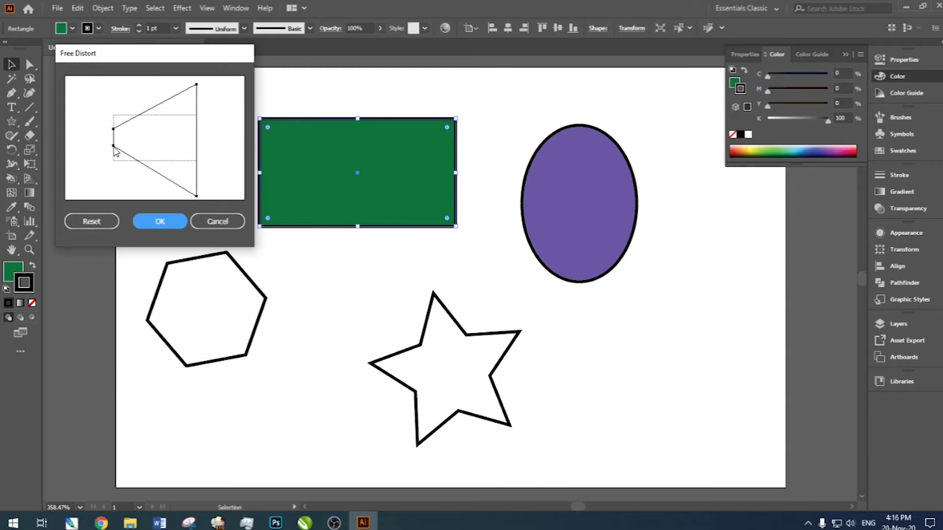
pyautogui.moveTo(116, 151)
pyautogui.mouseDown()
pyautogui.moveTo(116, 166)
pyautogui.moveTo(106, 167)
pyautogui.moveTo(114, 169)
pyautogui.mouseUp()
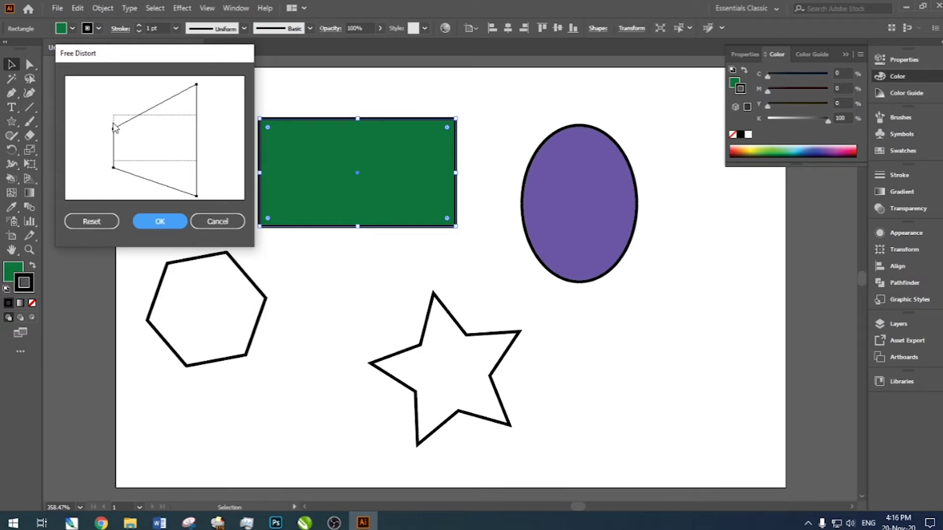
pyautogui.moveTo(113, 130); pyautogui.dragTo(115, 118)
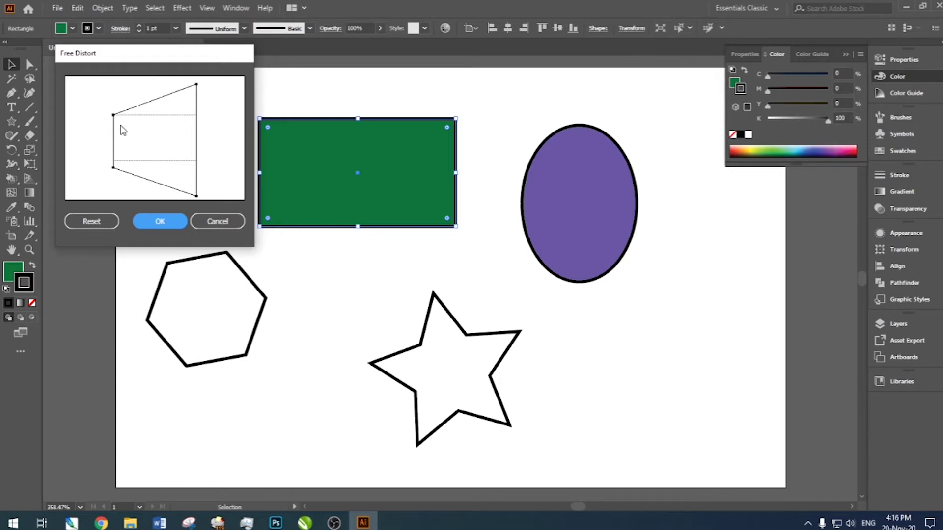
pyautogui.click(170, 222)
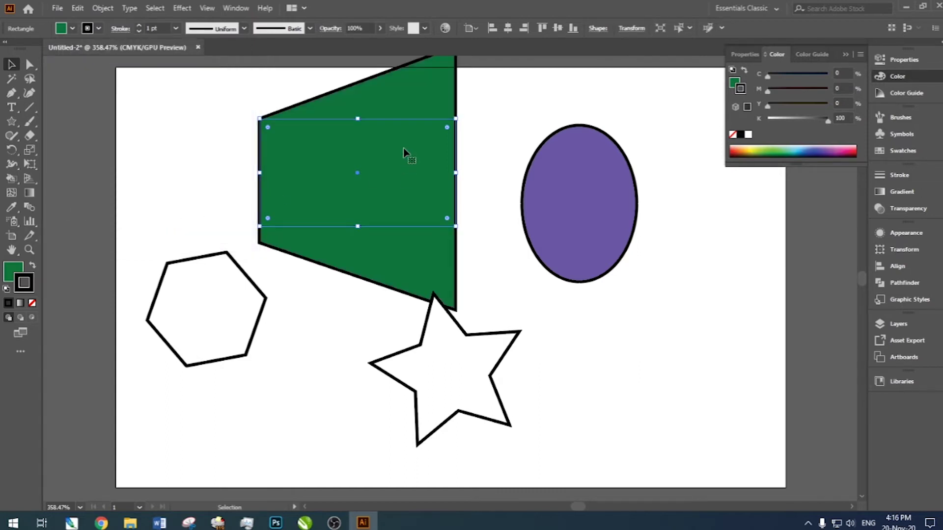
# - Move the distorted green shape to the artboard's right side and the purple ellipse to its lower edge between hexagon and star
pyautogui.moveTo(407, 121)
pyautogui.mouseDown()
pyautogui.moveTo(411, 129)
pyautogui.moveTo(402, 131)
pyautogui.mouseUp()
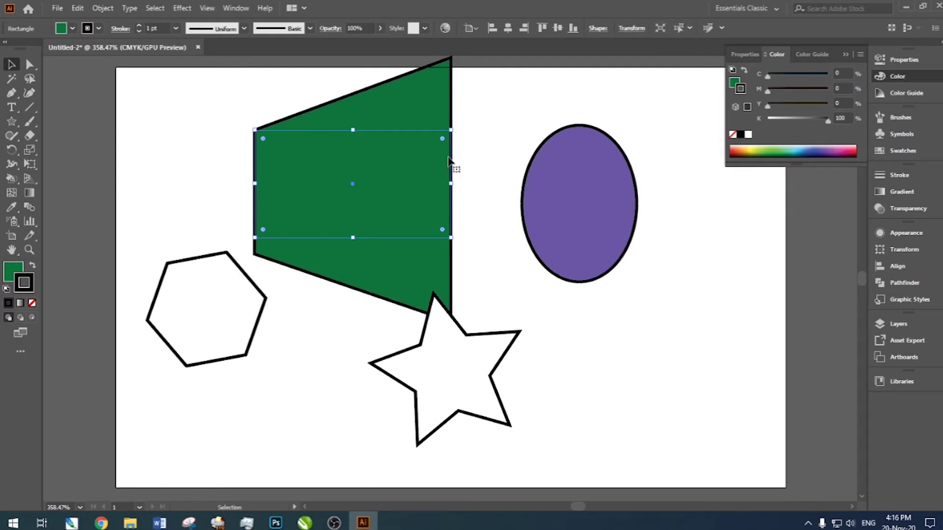
pyautogui.moveTo(449, 158); pyautogui.dragTo(674, 241)
pyautogui.moveTo(551, 175); pyautogui.dragTo(282, 129)
pyautogui.moveTo(592, 247); pyautogui.dragTo(575, 182)
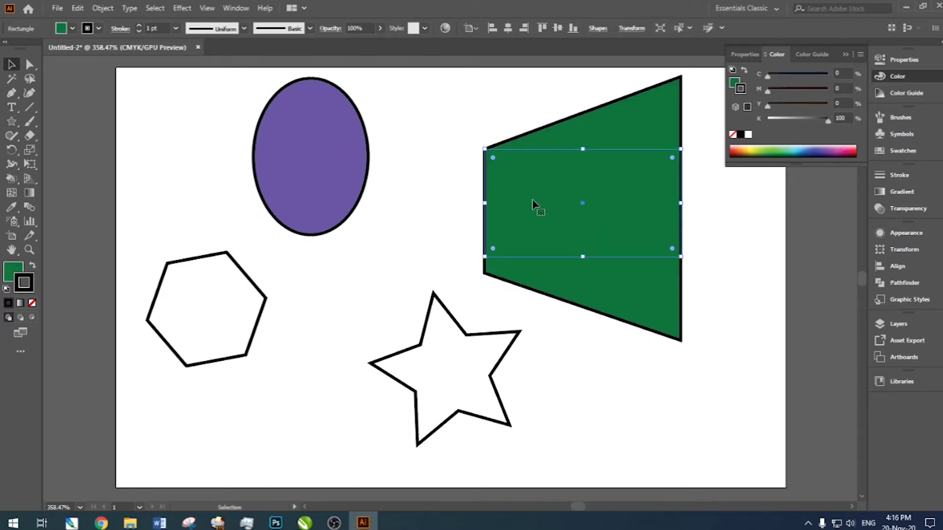
pyautogui.moveTo(534, 205); pyautogui.dragTo(570, 212)
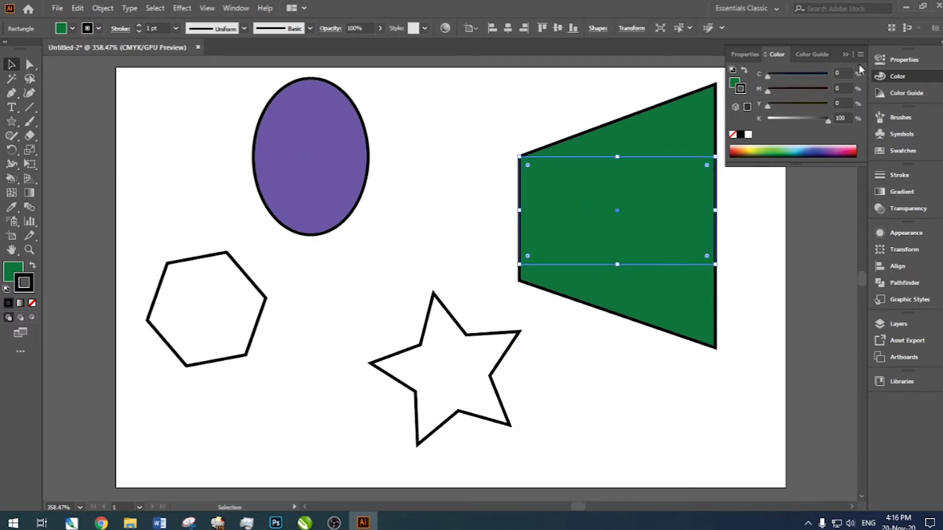
pyautogui.click(845, 54)
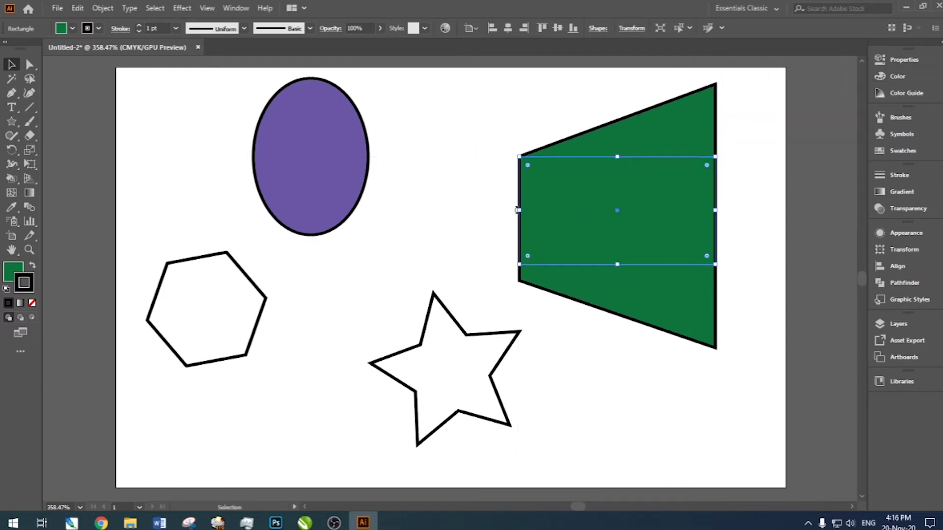
pyautogui.moveTo(309, 146); pyautogui.dragTo(316, 402)
# - Expand the appearance of the distorted green shape
pyautogui.click(623, 199)
pyautogui.click(115, 9)
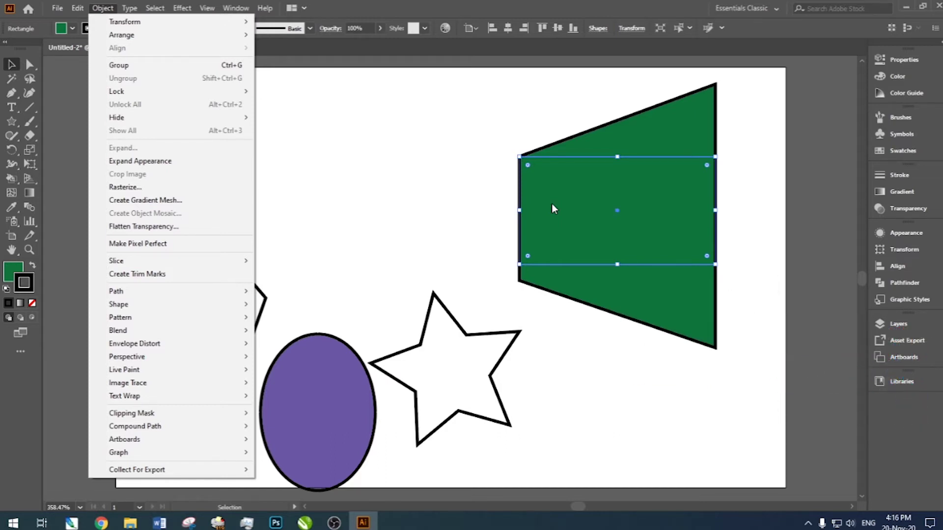
pyautogui.click(139, 161)
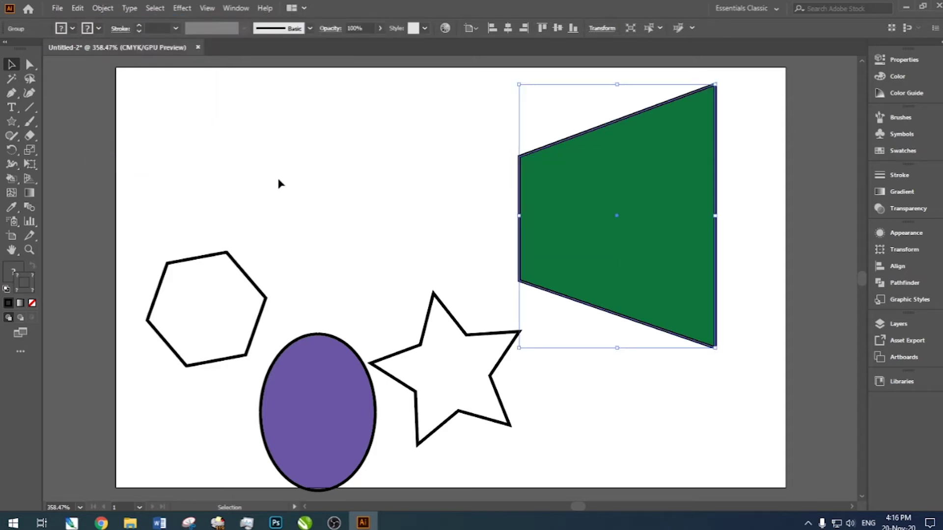
# - Duplicate the green trapezoid, flip the copy horizontally, and place it on the artboard's left side
pyautogui.moveTo(627, 181); pyautogui.dragTo(393, 177)
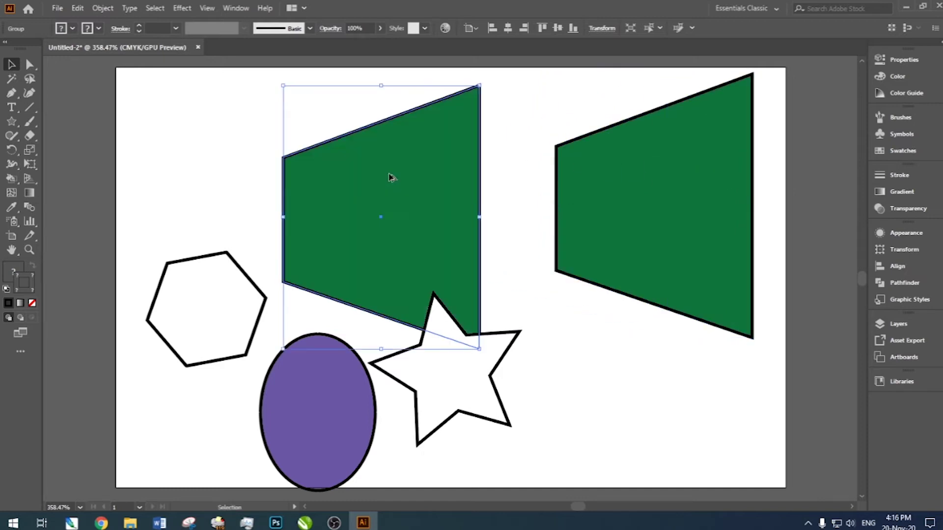
pyautogui.click(912, 61)
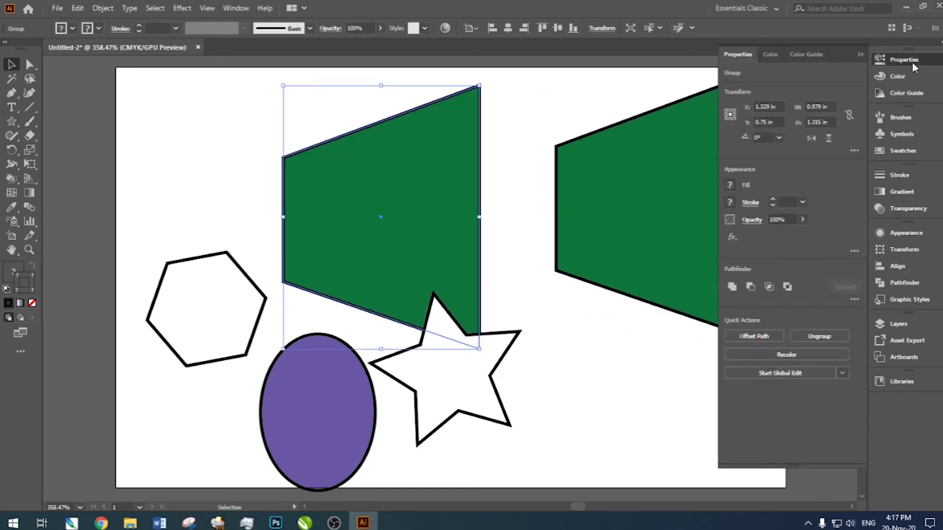
pyautogui.click(810, 139)
pyautogui.moveTo(264, 186); pyautogui.dragTo(260, 182)
pyautogui.click(860, 55)
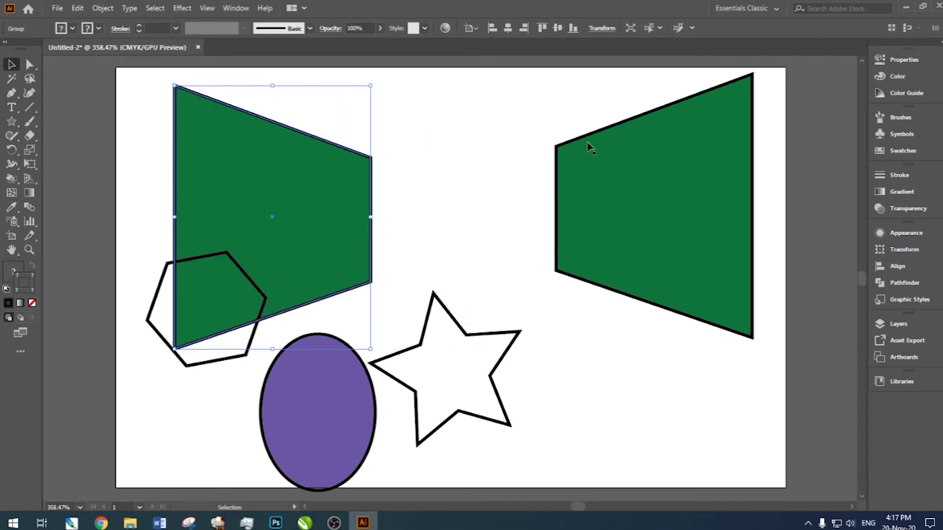
# - Move the hexagon, star and ellipse down to the artboard's lower edge, clear of the green shapes
pyautogui.click(341, 130)
pyautogui.moveTo(150, 318); pyautogui.dragTo(119, 470)
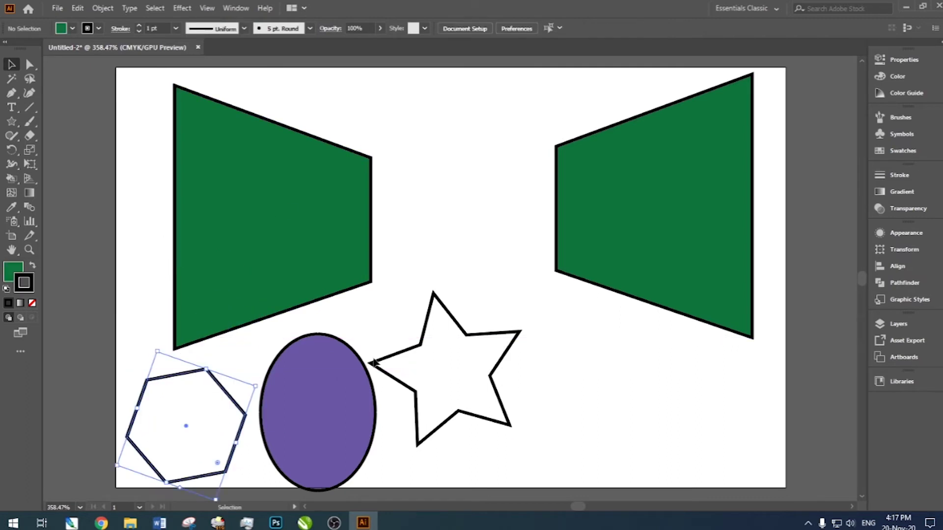
pyautogui.click(464, 415)
pyautogui.moveTo(442, 308); pyautogui.dragTo(562, 417)
pyautogui.moveTo(309, 348); pyautogui.dragTo(324, 434)
# - Shift the flipped trapezoid further left and align the top edges of both green trapezoids
pyautogui.moveTo(286, 162); pyautogui.dragTo(247, 164)
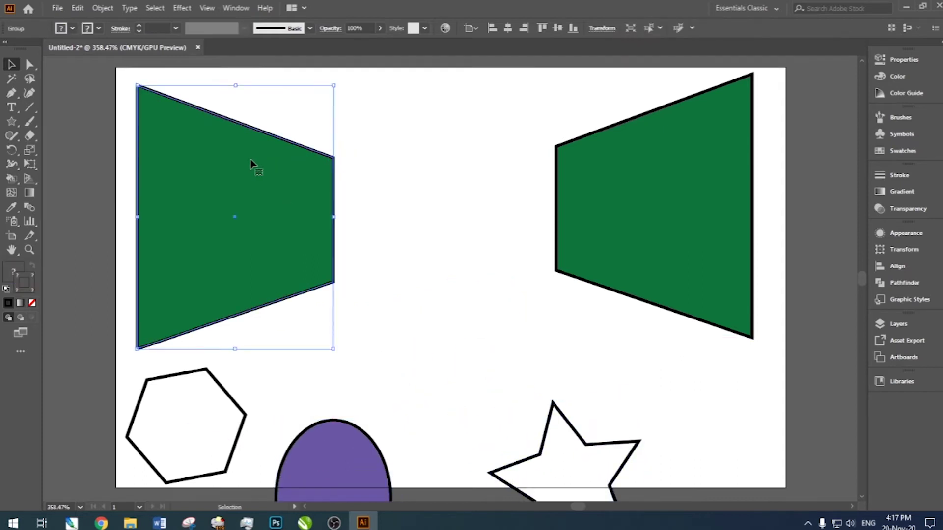
pyautogui.keyDown('shift'); pyautogui.click(643, 194); pyautogui.keyUp('shift')
pyautogui.keyDown('shift'); pyautogui.click(643, 195); pyautogui.keyUp('shift')
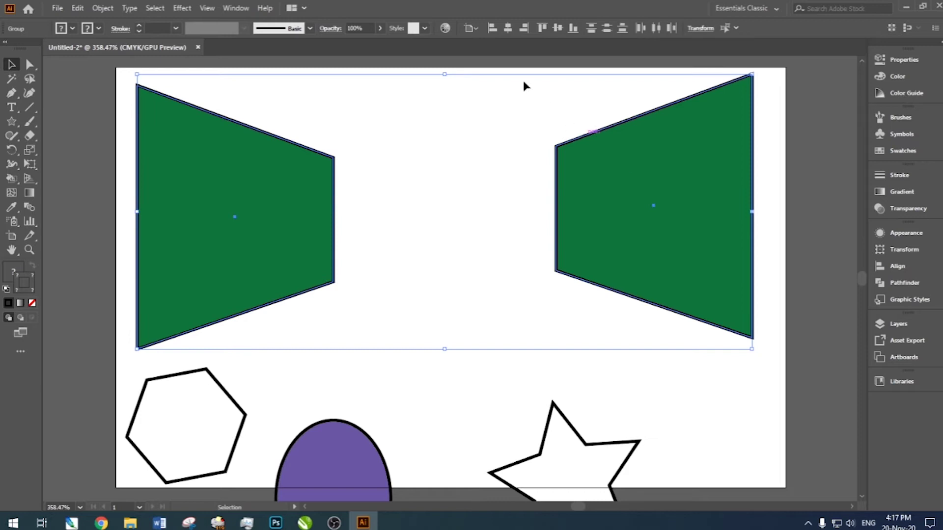
pyautogui.click(539, 30)
pyautogui.click(457, 198)
pyautogui.click(302, 197)
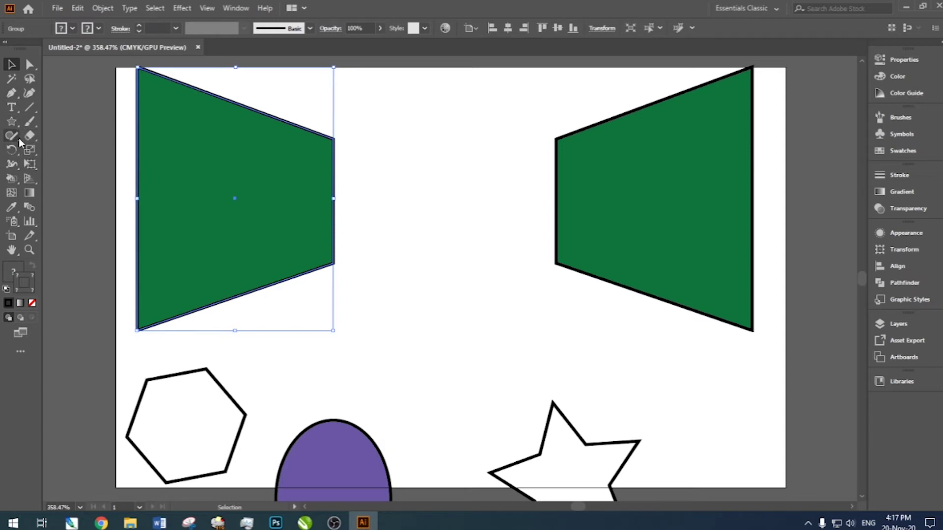
# - Draw a rectangle in the gap between the two green trapezoids, near their upper edges
pyautogui.click(17, 123)
pyautogui.click(74, 122)
pyautogui.moveTo(377, 188); pyautogui.dragTo(473, 256)
# - Move both green trapezoids down together, leaving a gap between them and the artboard's upper edge
pyautogui.press('v')
pyautogui.moveTo(427, 209); pyautogui.dragTo(640, 189)
pyautogui.click(640, 189)
pyautogui.keyDown('shift'); pyautogui.click(200, 183); pyautogui.keyUp('shift')
pyautogui.moveTo(200, 183); pyautogui.dragTo(199, 213)
pyautogui.click(286, 93)
# - Reshape the purple rectangle into a ceiling panel by snapping its four corner anchors to the upper corners of the green trapezoids
pyautogui.click(441, 152)
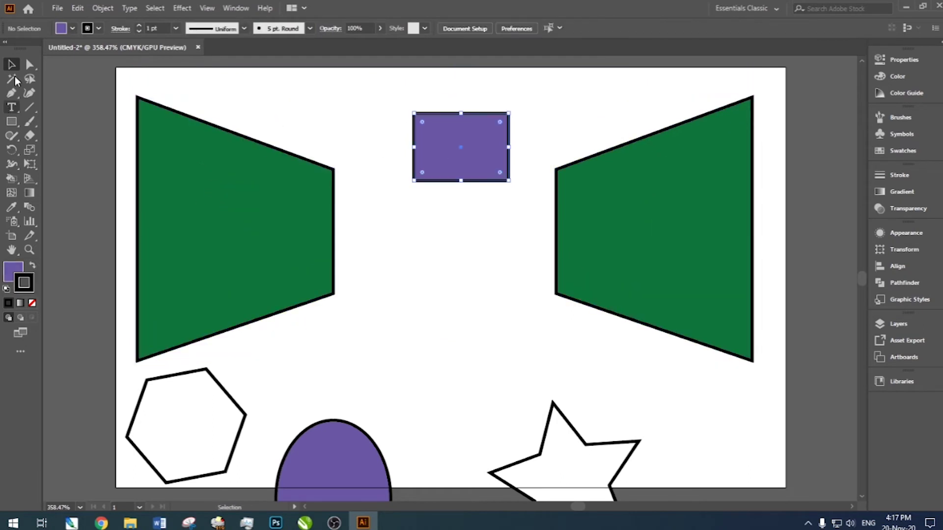
pyautogui.click(30, 64)
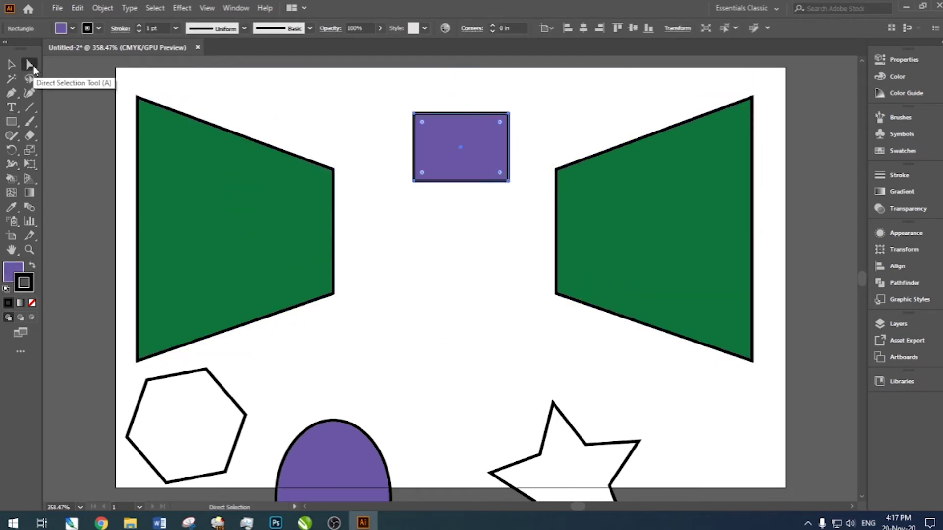
pyautogui.click(510, 182)
pyautogui.moveTo(510, 180); pyautogui.dragTo(556, 171)
pyautogui.moveTo(413, 181); pyautogui.dragTo(333, 169)
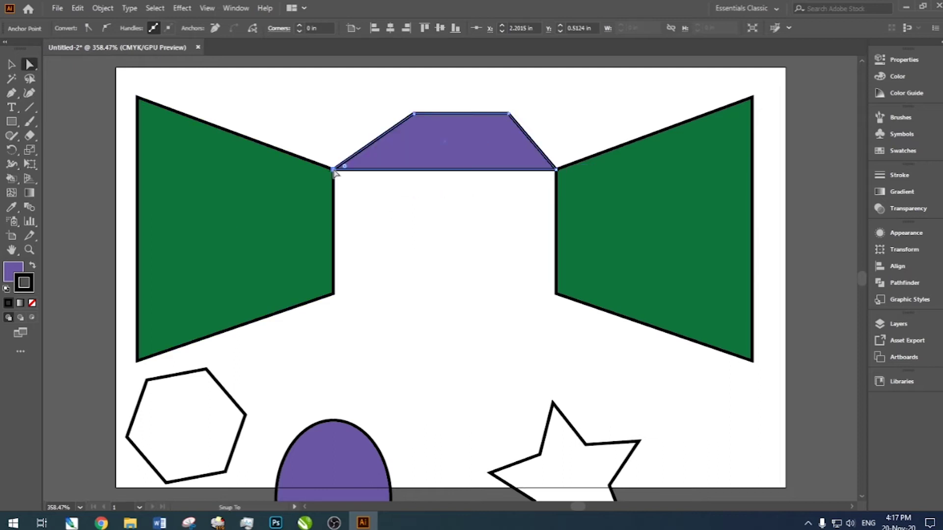
pyautogui.moveTo(424, 116); pyautogui.dragTo(137, 96)
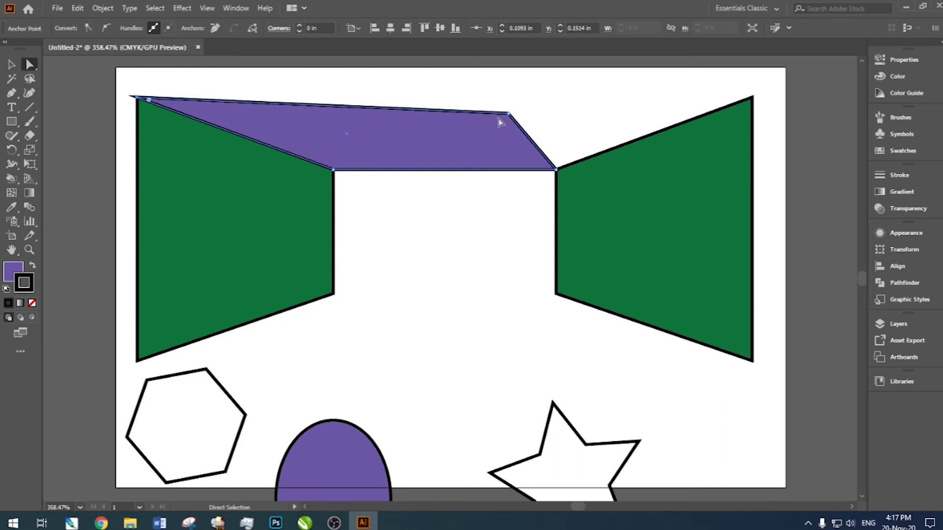
pyautogui.moveTo(508, 114); pyautogui.dragTo(752, 96)
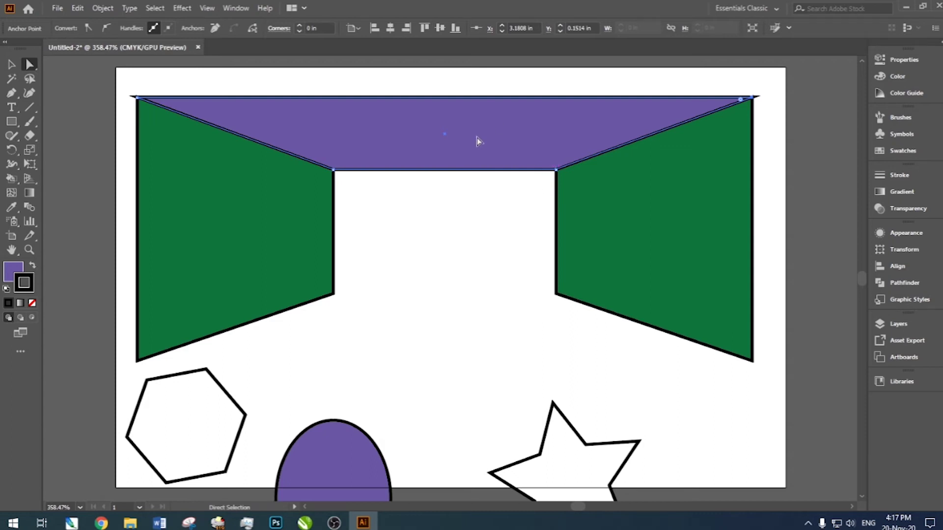
# - Draw a small rectangle below the purple ceiling panel and center-align the two shapes horizontally
pyautogui.click(11, 65)
pyautogui.click(11, 122)
pyautogui.moveTo(428, 315); pyautogui.dragTo(506, 371)
pyautogui.press('v')
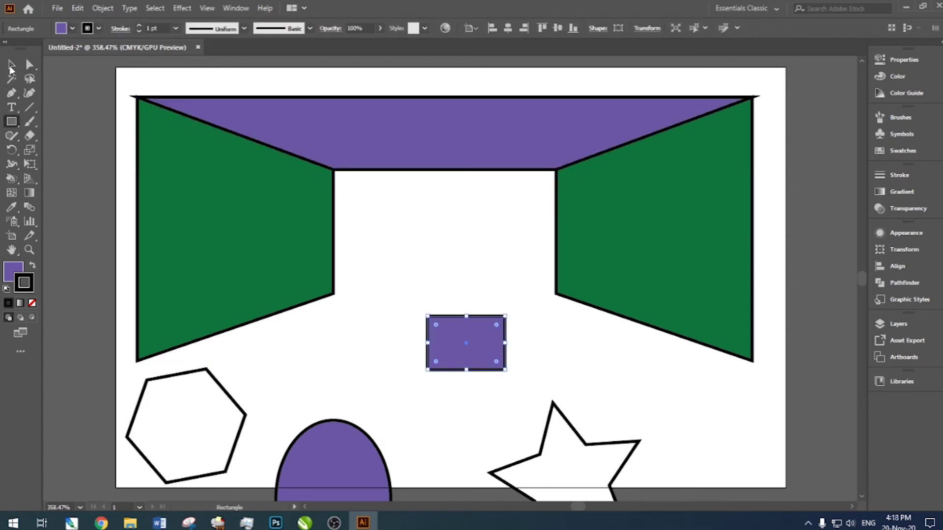
pyautogui.click(419, 146)
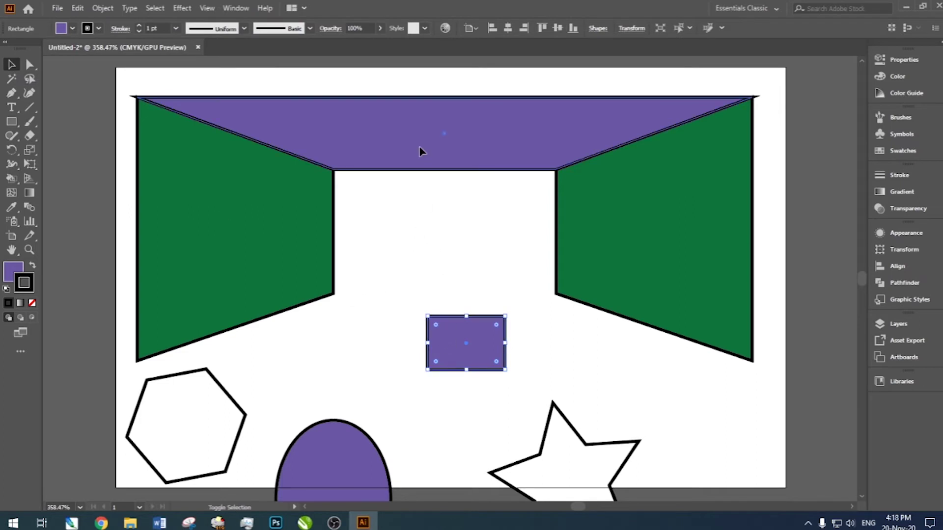
pyautogui.click(509, 28)
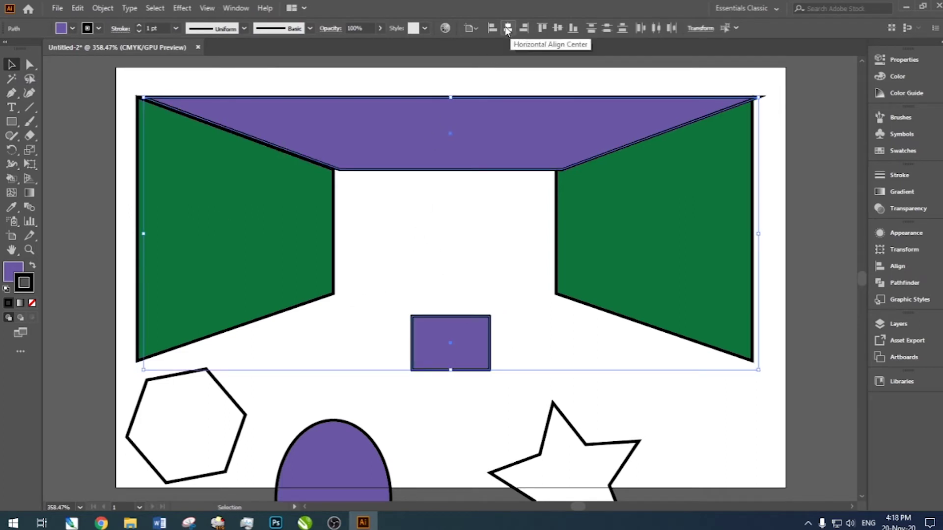
# - Move the purple ceiling panel back so its outer left corner meets the left green trapezoid's upper corner
pyautogui.click(413, 214)
pyautogui.click(314, 133)
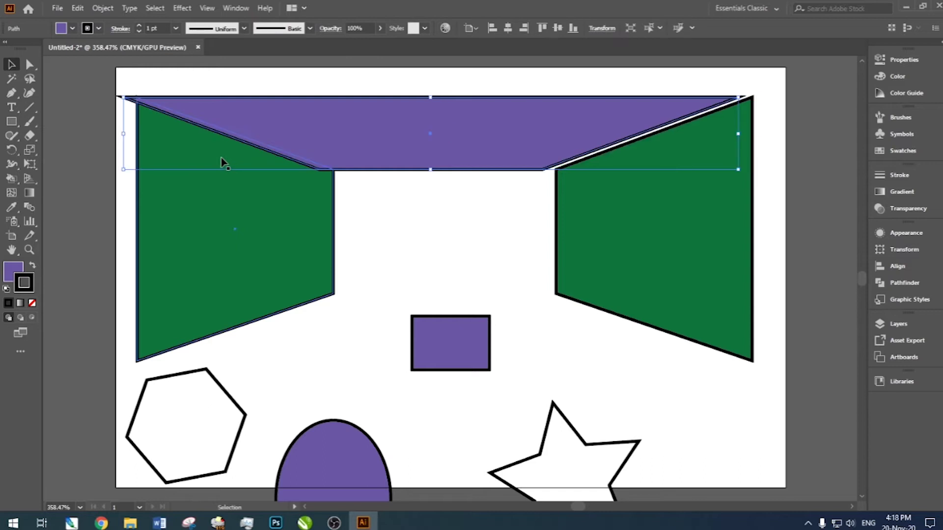
pyautogui.click(140, 83)
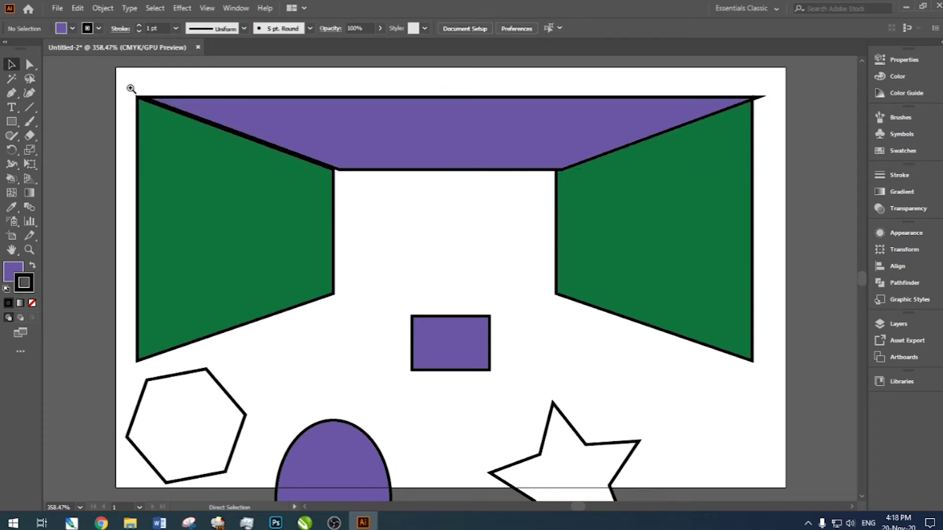
pyautogui.click(123, 82)
pyautogui.click(188, 106)
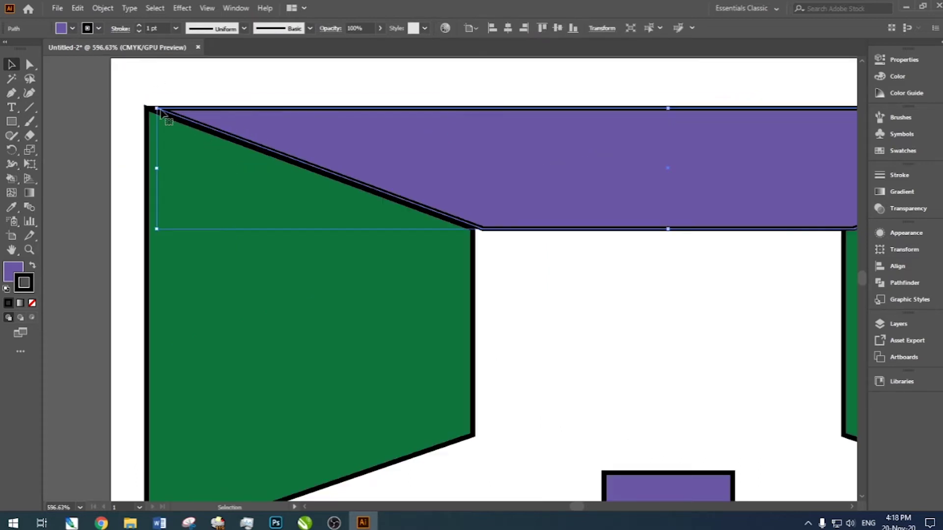
pyautogui.moveTo(159, 116); pyautogui.dragTo(146, 107)
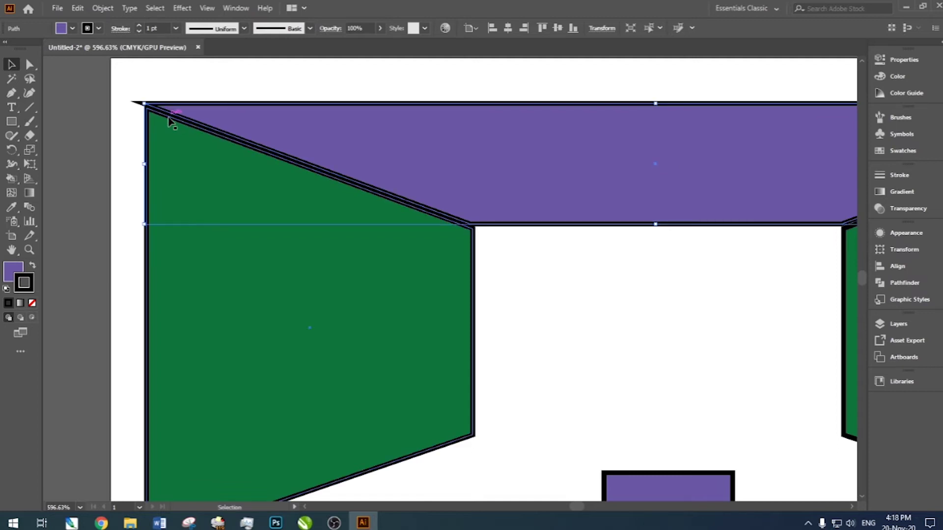
pyautogui.click(331, 96)
pyautogui.press('a')
pyautogui.hotkey('ctrl', '0')
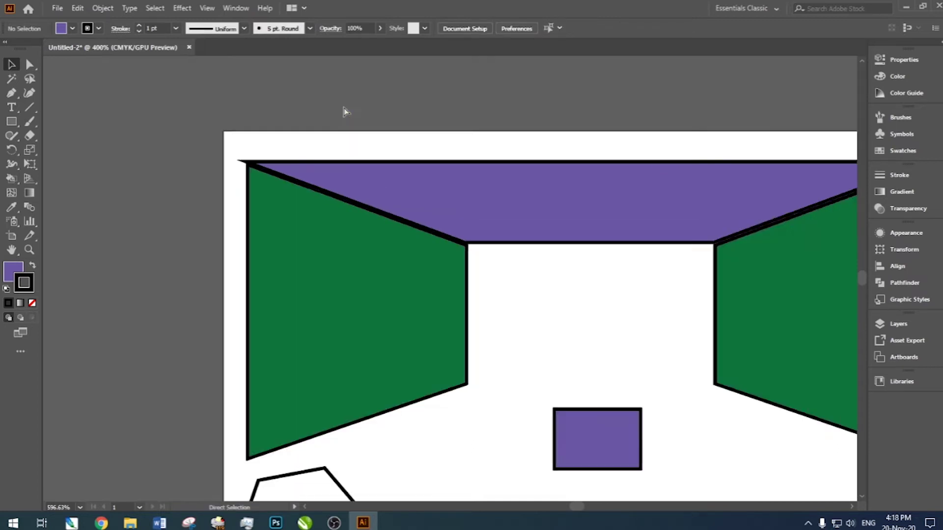
# - Give the small purple rectangle a light orange fill with no stroke and move it slightly up and left
pyautogui.click(428, 346)
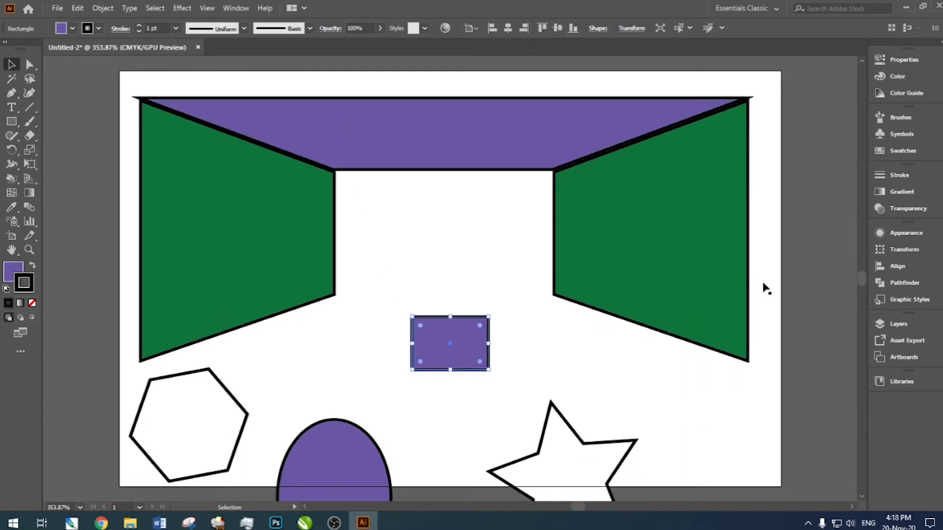
pyautogui.click(888, 152)
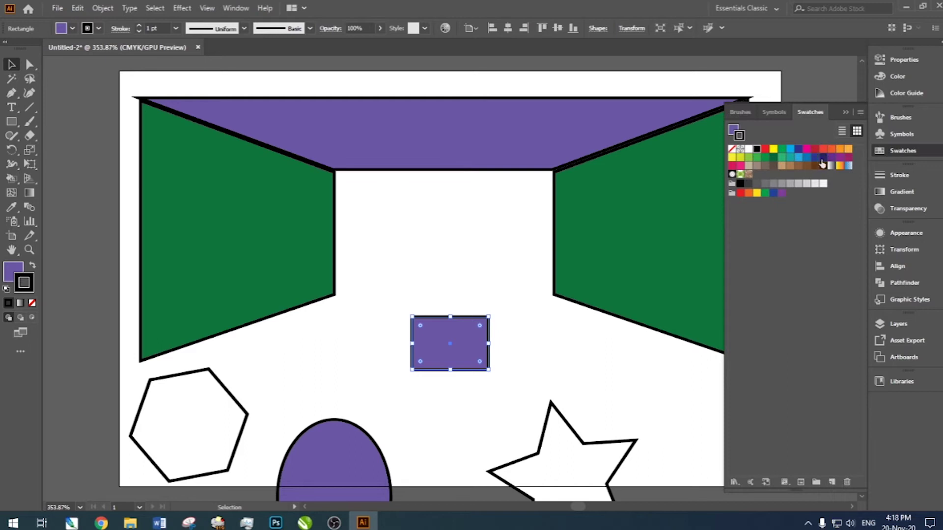
pyautogui.click(848, 150)
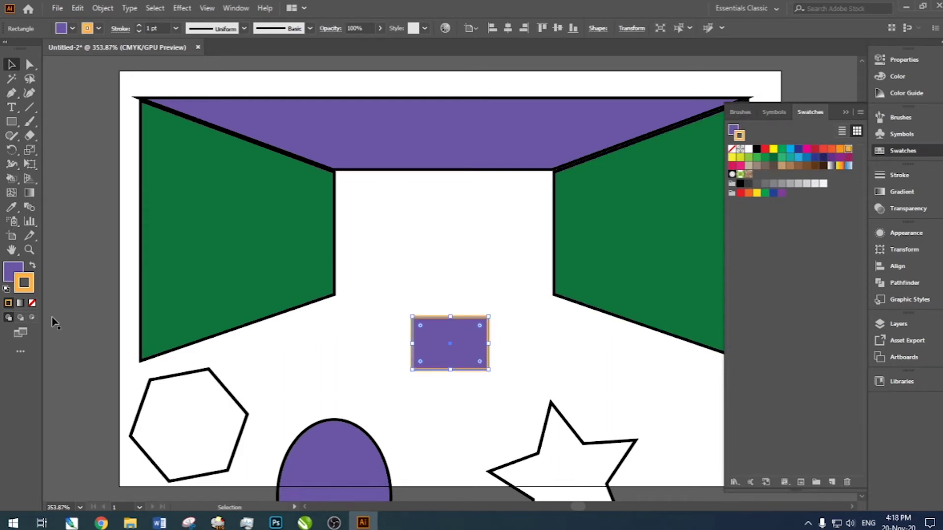
pyautogui.click(32, 304)
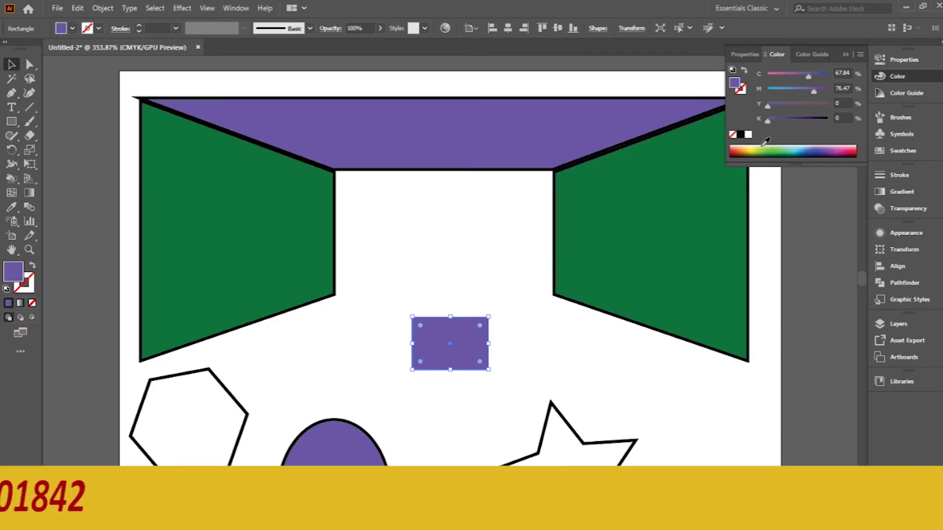
pyautogui.click(754, 149)
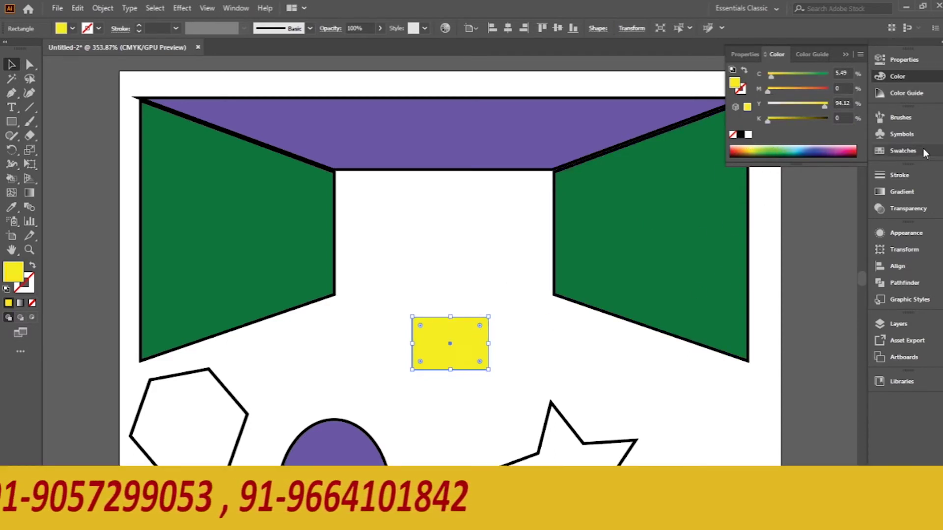
pyautogui.click(882, 151)
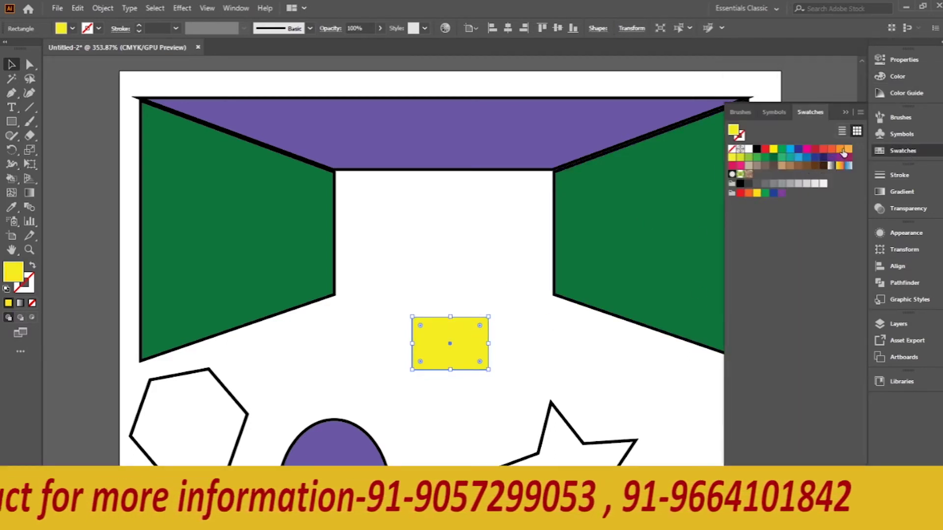
pyautogui.moveTo(750, 195); pyautogui.dragTo(412, 314)
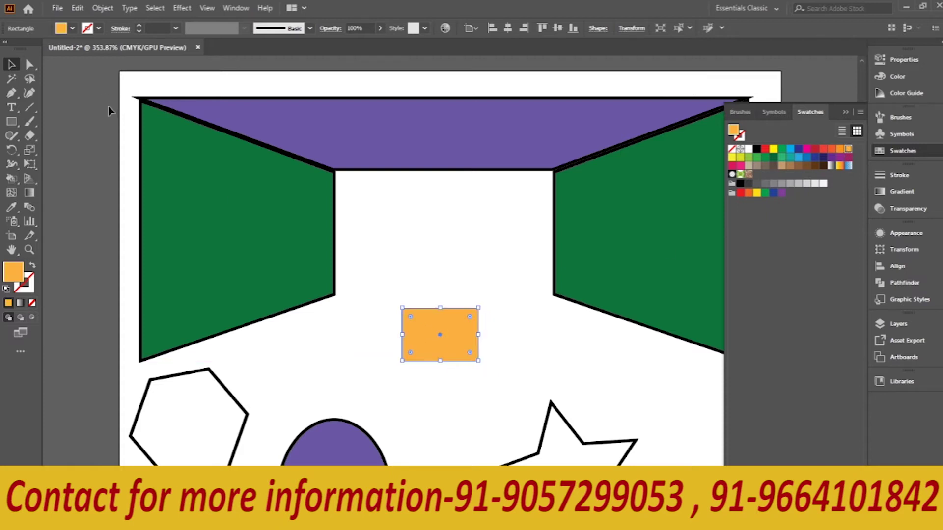
# - Reshape the orange rectangle into a floor panel by snapping its four corner anchors to the lower corners of the green trapezoids
pyautogui.click(29, 64)
pyautogui.moveTo(401, 363); pyautogui.dragTo(142, 361)
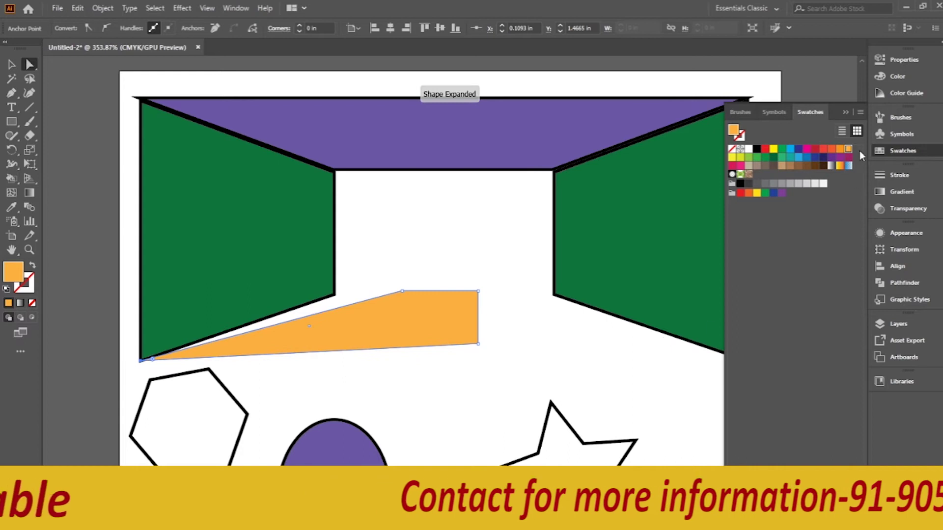
pyautogui.click(844, 113)
pyautogui.moveTo(478, 343); pyautogui.dragTo(749, 361)
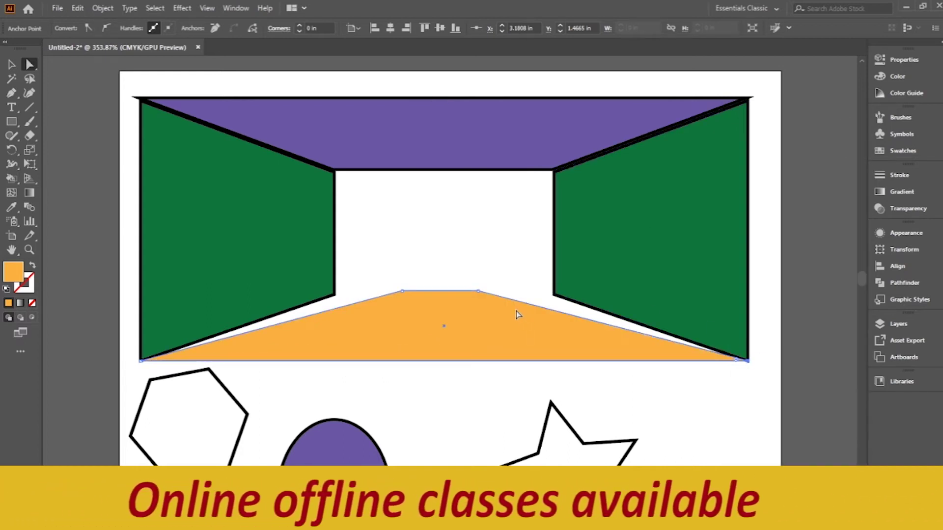
pyautogui.moveTo(479, 292); pyautogui.dragTo(553, 297)
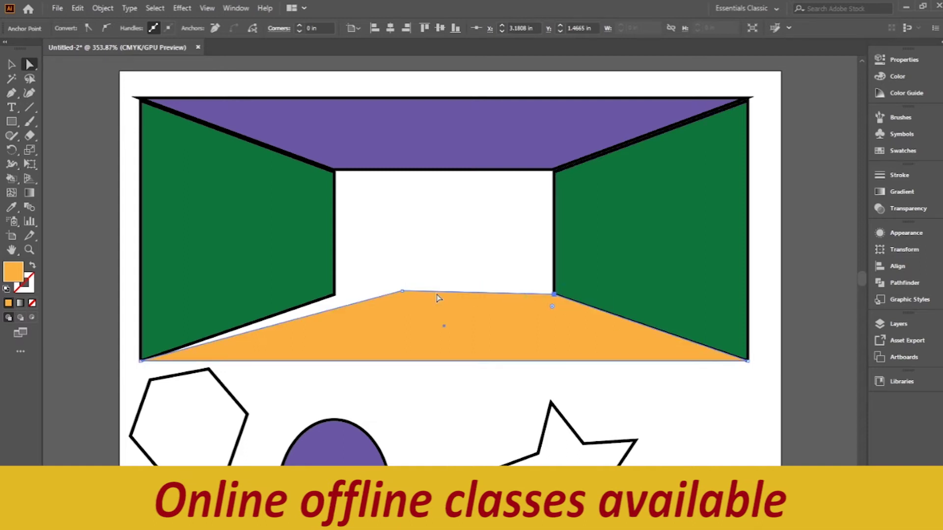
pyautogui.moveTo(402, 292); pyautogui.dragTo(335, 294)
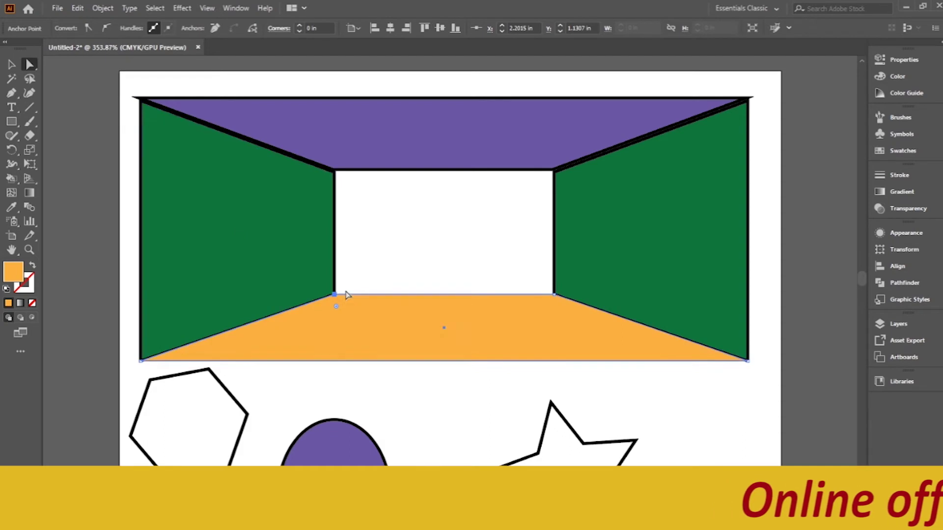
# - Draw a back wall rectangle between the trapezoids' inner edges and extend its upper edge to meet the ceiling panel
pyautogui.press('m')
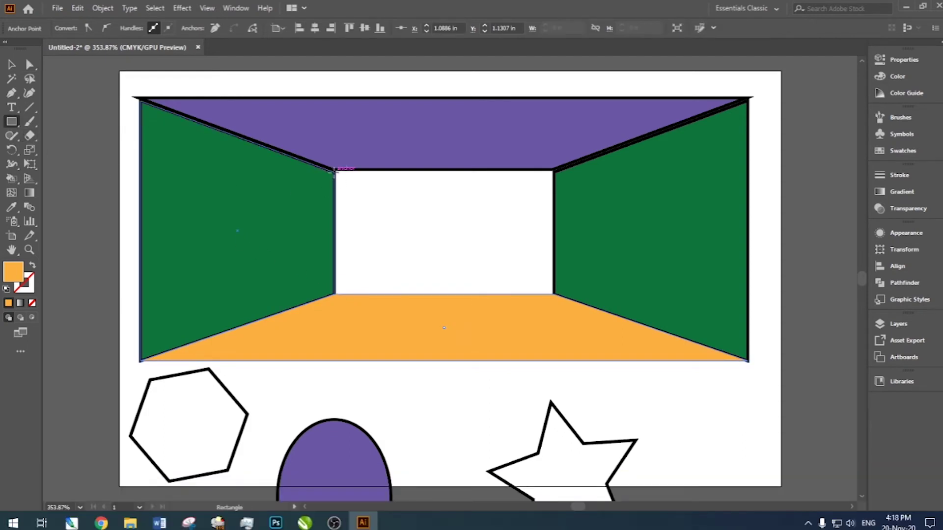
pyautogui.moveTo(335, 169); pyautogui.dragTo(554, 295)
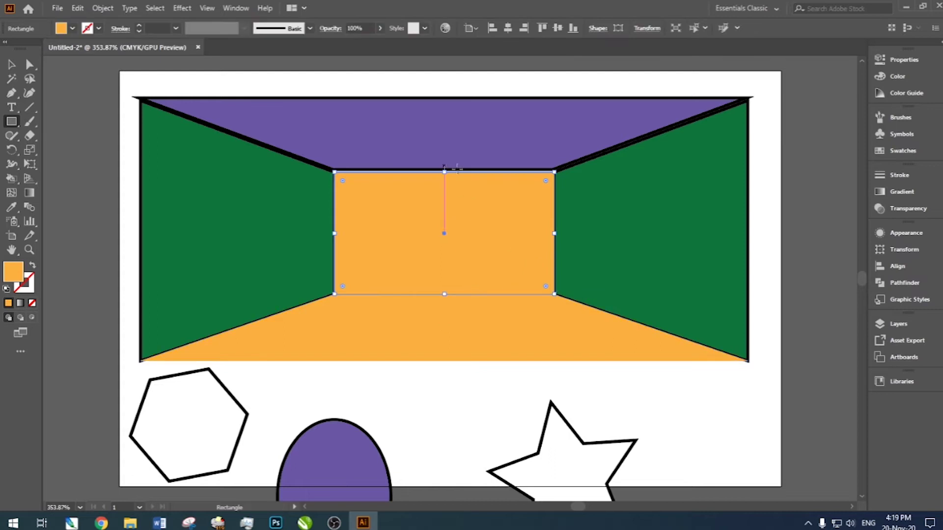
pyautogui.moveTo(444, 174); pyautogui.dragTo(444, 170)
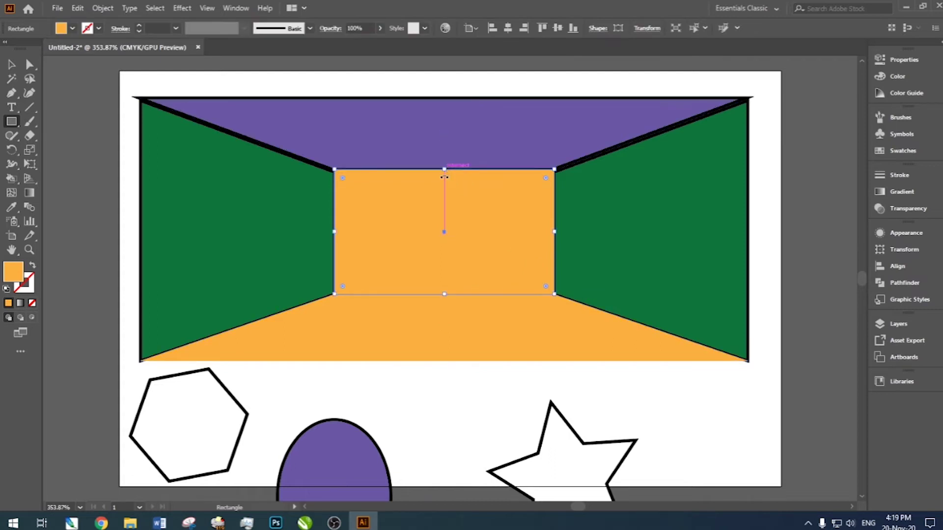
# - Fill the back wall rectangle with the cyan blue swatch and deselect it
pyautogui.click(13, 66)
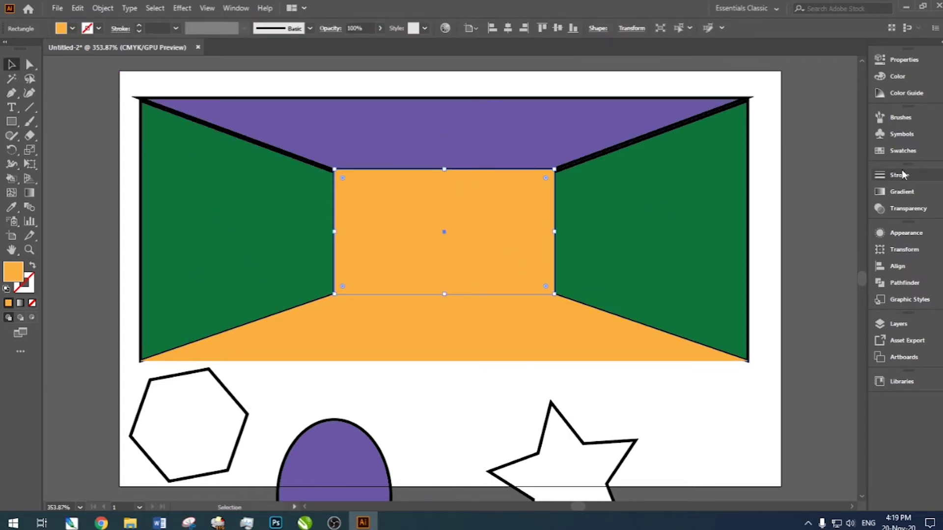
pyautogui.click(884, 151)
pyautogui.click(790, 150)
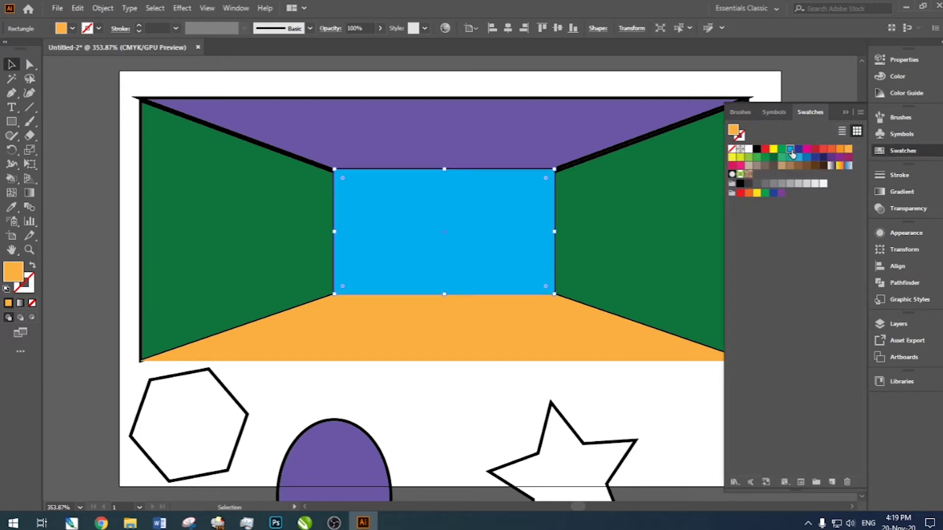
pyautogui.click(538, 388)
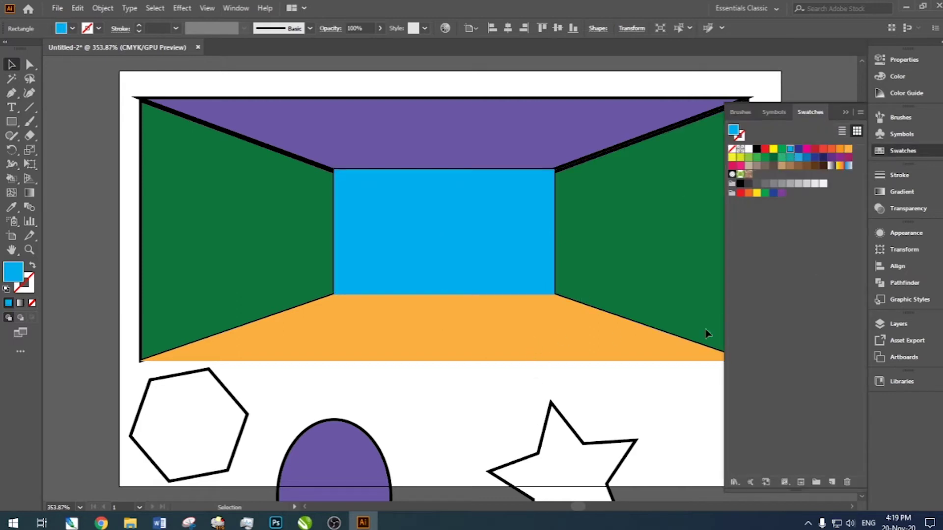
pyautogui.click(889, 155)
# - Examine the joints between the walls, ceiling and floor up close, and view the available Distort & Transform effects
pyautogui.hotkey('ctrl', 'space')
pyautogui.moveTo(132, 87); pyautogui.dragTo(205, 173)
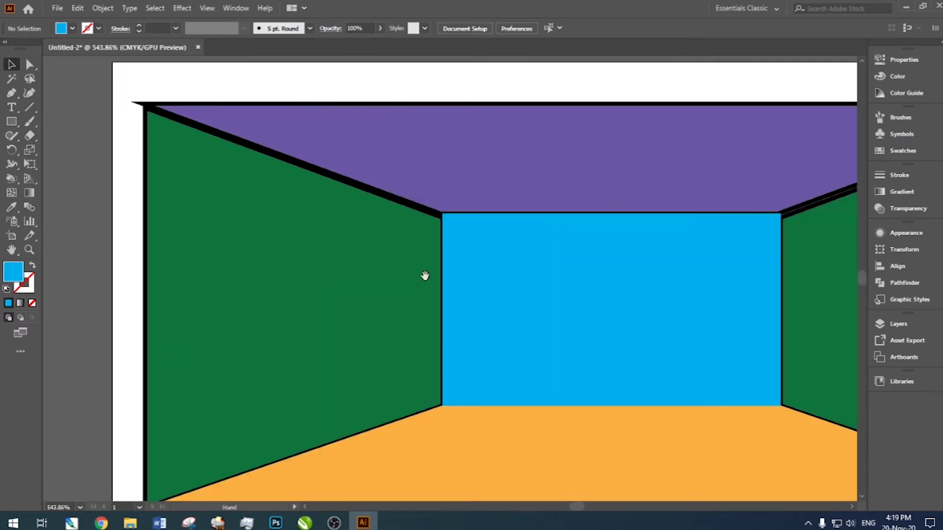
pyautogui.moveTo(330, 242); pyautogui.dragTo(310, 228)
pyautogui.hotkey('ctrl', 'alt', 'space')
pyautogui.moveTo(419, 297); pyautogui.dragTo(455, 364)
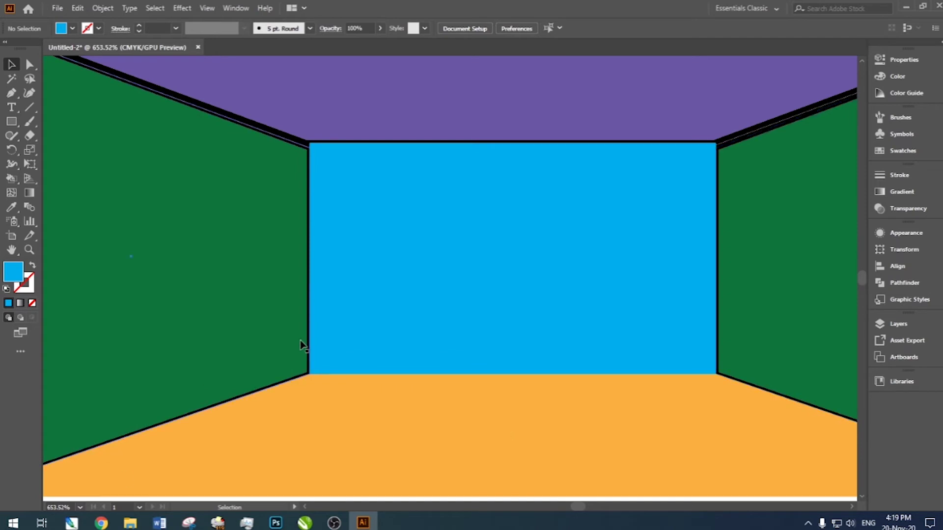
pyautogui.click(191, 10)
pyautogui.moveTo(212, 106)
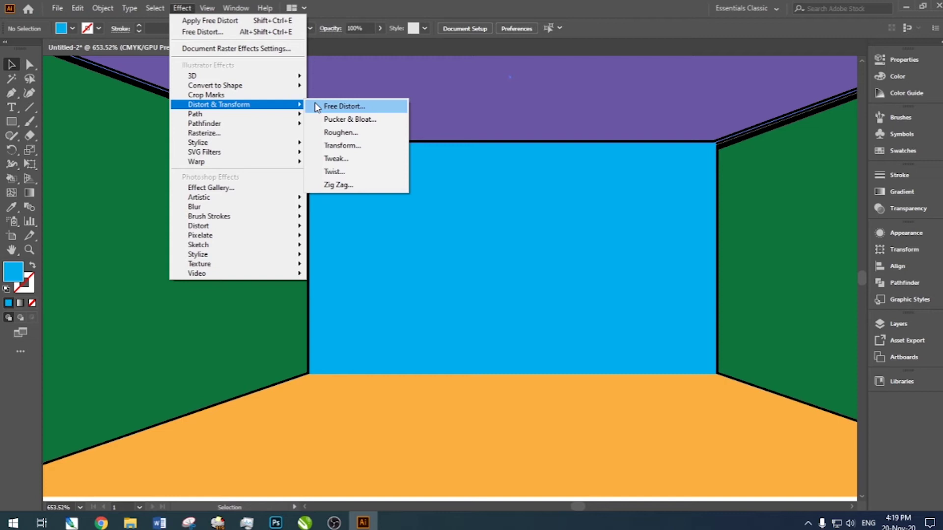
pyautogui.click(580, 152)
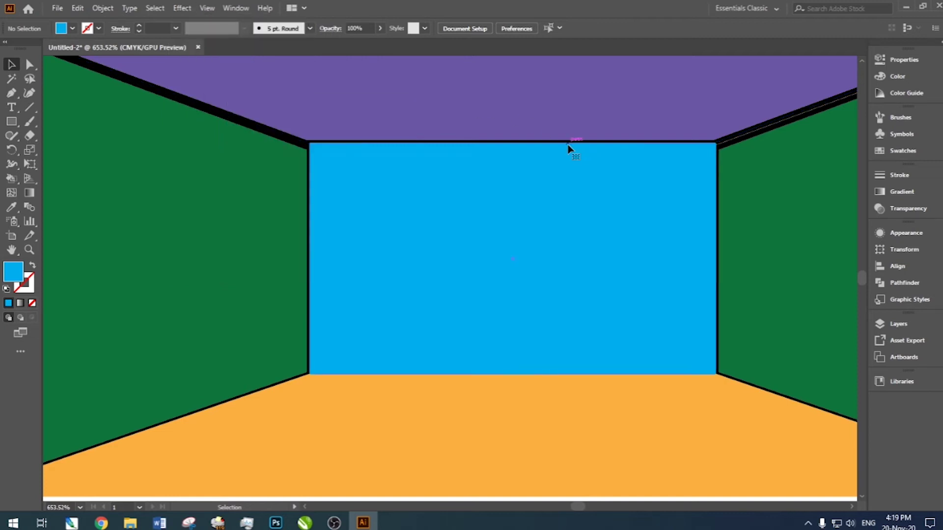
pyautogui.hotkey('ctrl', '-')
pyautogui.hotkey('ctrl', '-')
pyautogui.hotkey('ctrl', '-')
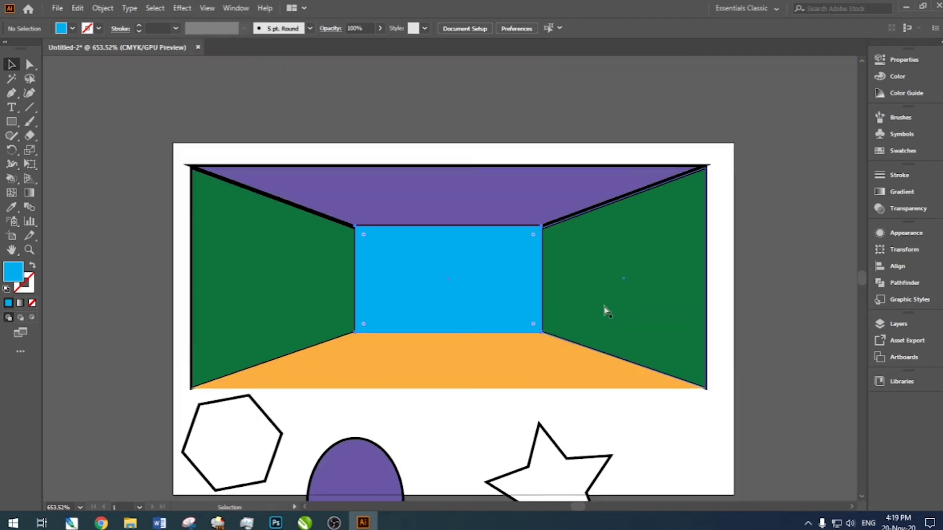
# - Delete all the panels of the perspective room, keeping the hexagon, purple ellipse and star
pyautogui.click(469, 393)
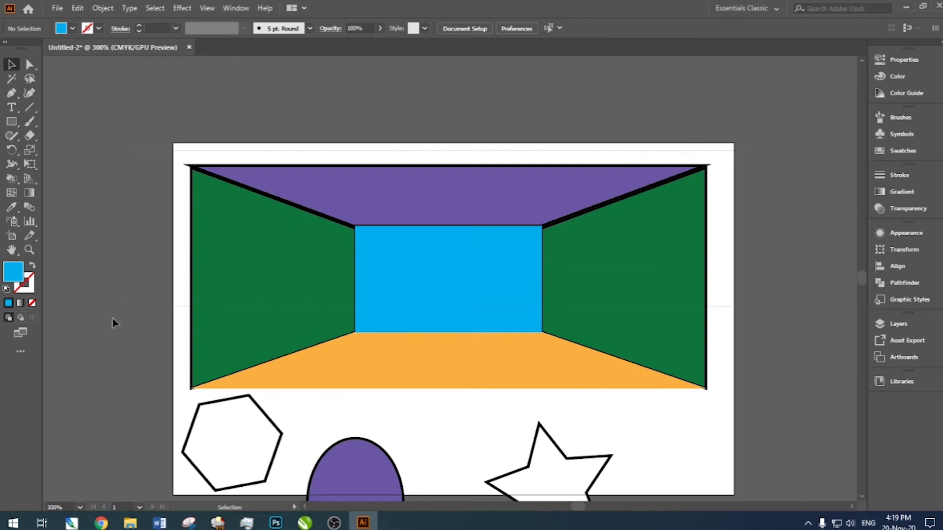
pyautogui.click(176, 358)
pyautogui.press('Delete')
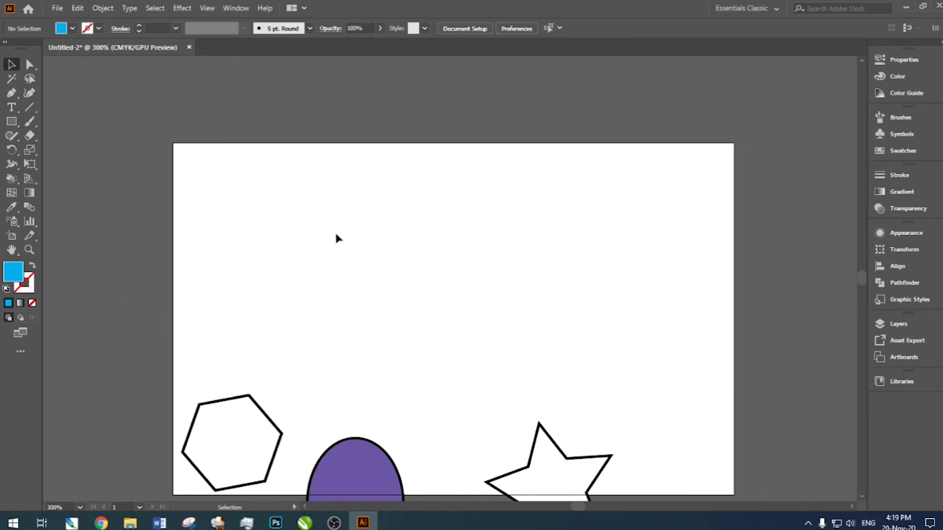
# - Draw a cyan blue rectangle without stroke in the artboard's upper left area and shift it slightly down and left
pyautogui.click(11, 121)
pyautogui.moveTo(215, 191); pyautogui.dragTo(360, 347)
pyautogui.press('v')
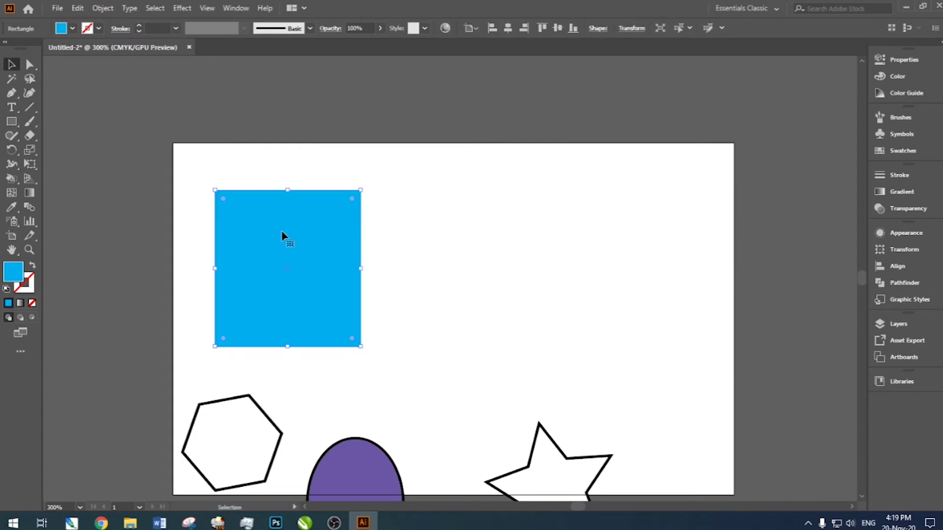
pyautogui.moveTo(297, 225); pyautogui.dragTo(270, 244)
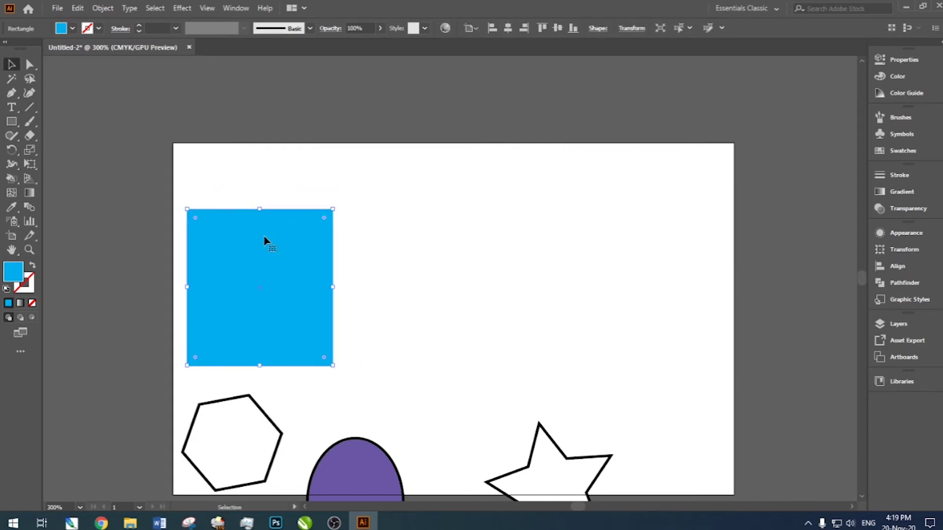
# - Shift the blue rectangle's right edge outward about 0.25 in and bring its two corner anchors closer together to form a trapezoid
pyautogui.press('a')
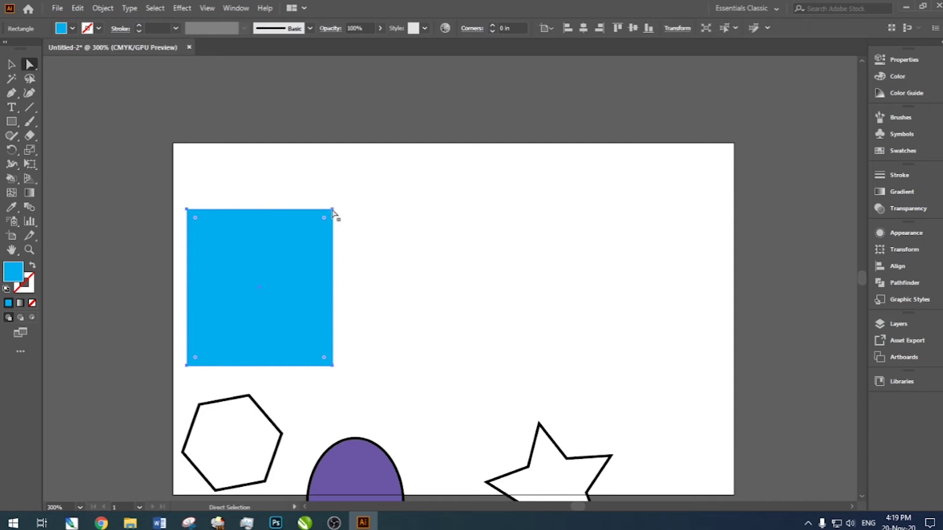
pyautogui.click(333, 210)
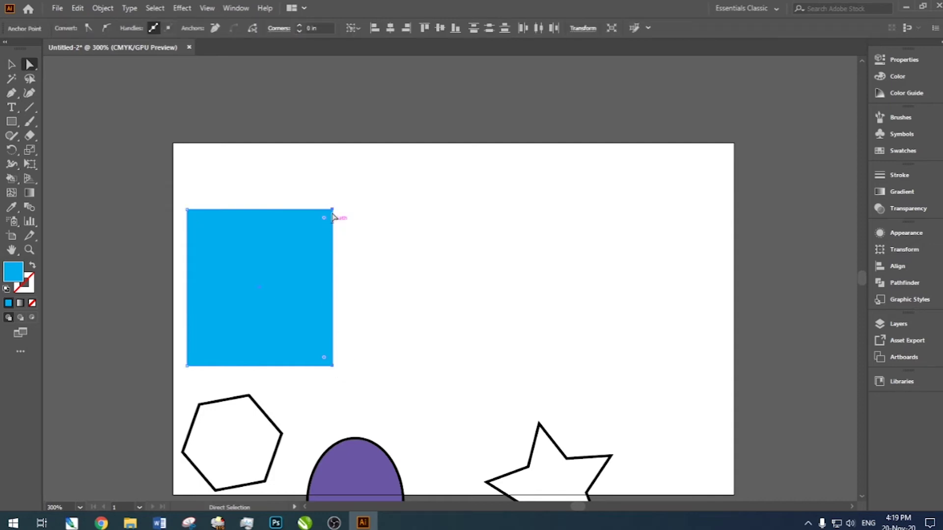
pyautogui.moveTo(333, 216); pyautogui.dragTo(374, 186)
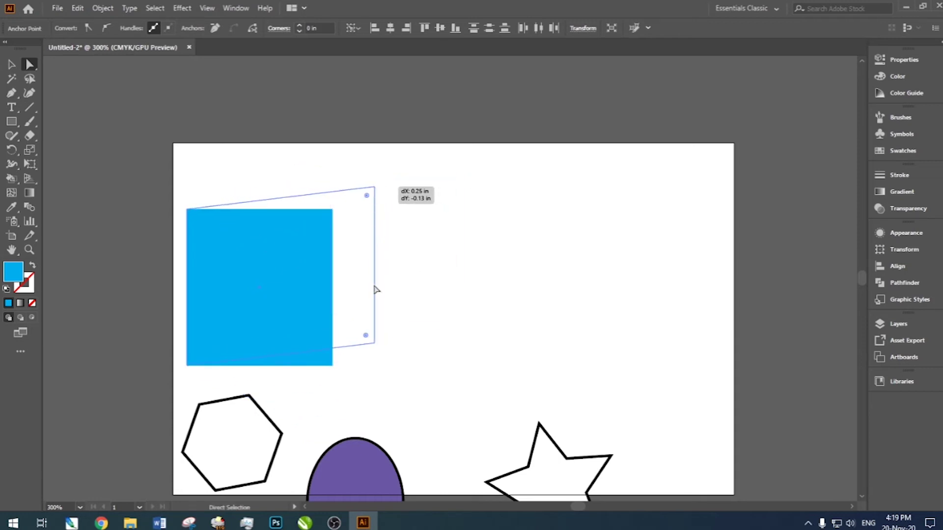
pyautogui.click(372, 342)
pyautogui.moveTo(372, 342); pyautogui.dragTo(375, 295)
pyautogui.moveTo(375, 187); pyautogui.dragTo(375, 229)
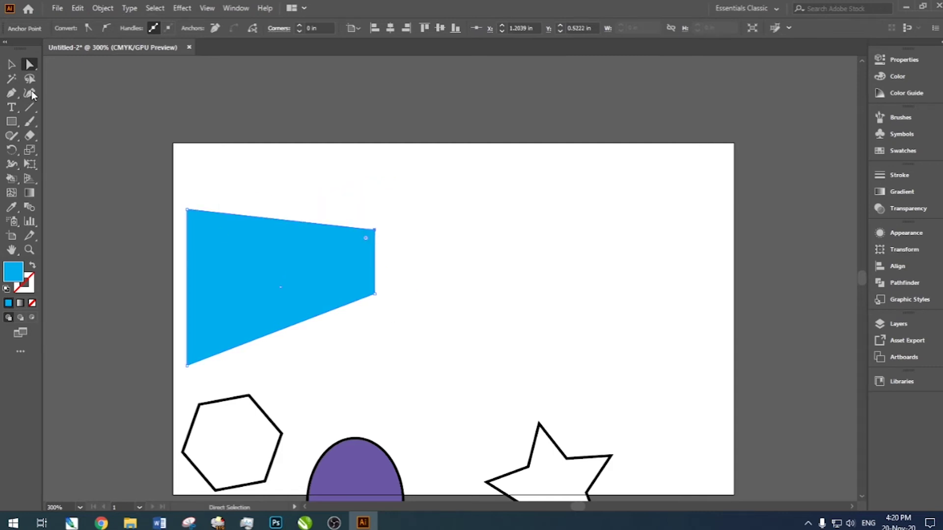
pyautogui.click(16, 66)
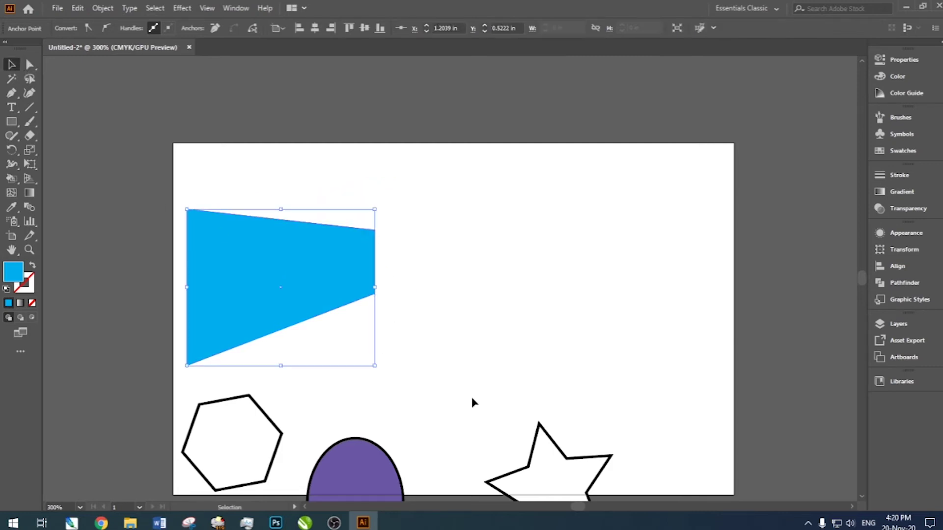
pyautogui.click(182, 8)
pyautogui.moveTo(285, 105)
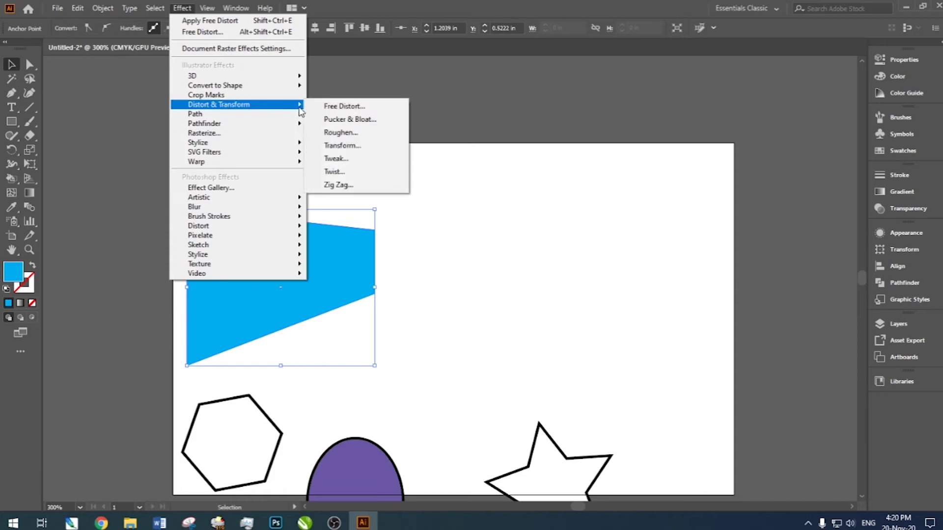
pyautogui.click(335, 257)
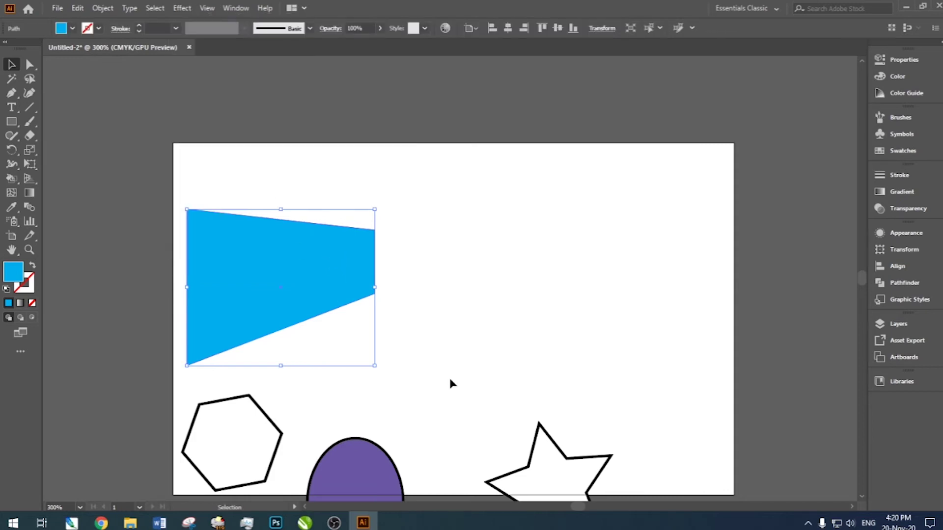
# - Move the star outline up into the empty area to the right of the blue trapezoid
pyautogui.moveTo(560, 494); pyautogui.dragTo(553, 265)
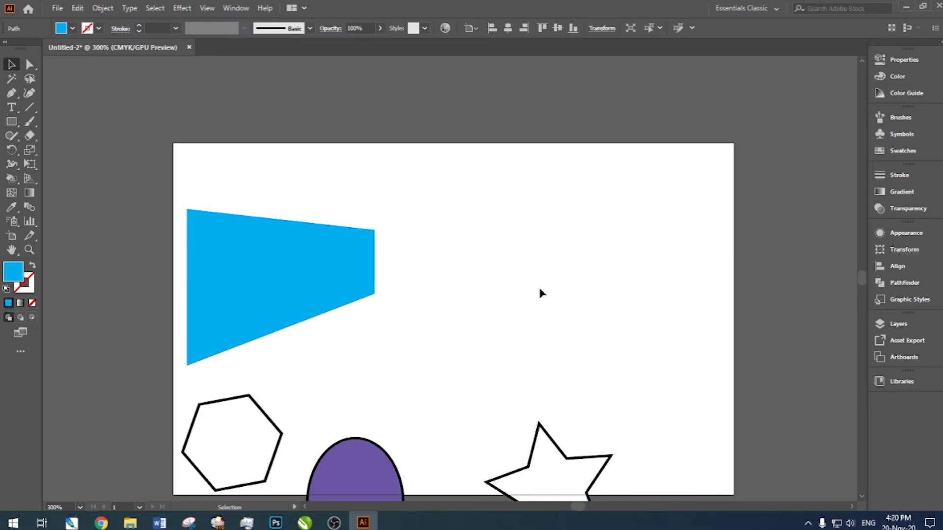
pyautogui.click(540, 422)
pyautogui.moveTo(547, 438); pyautogui.dragTo(480, 233)
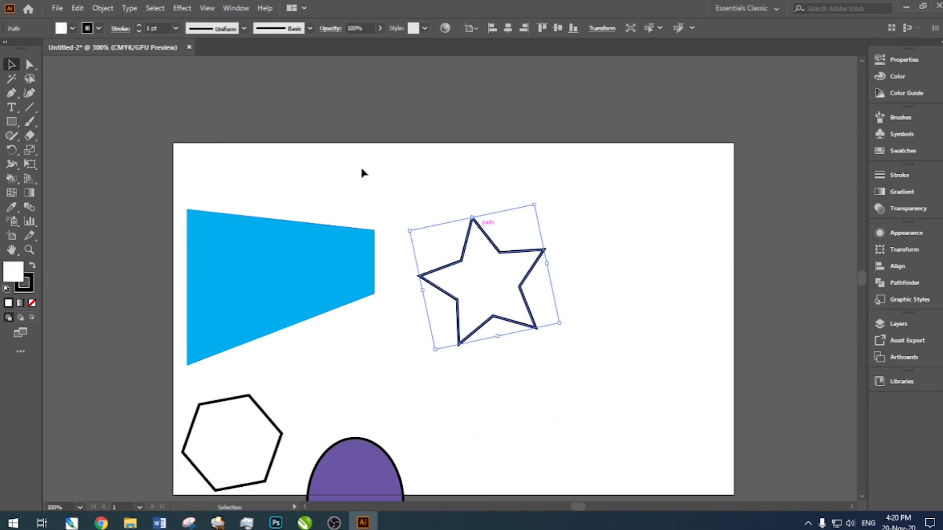
# - Apply a Pucker & Bloat effect of 148% with preview to the star, turning it into a looped flower
pyautogui.click(181, 8)
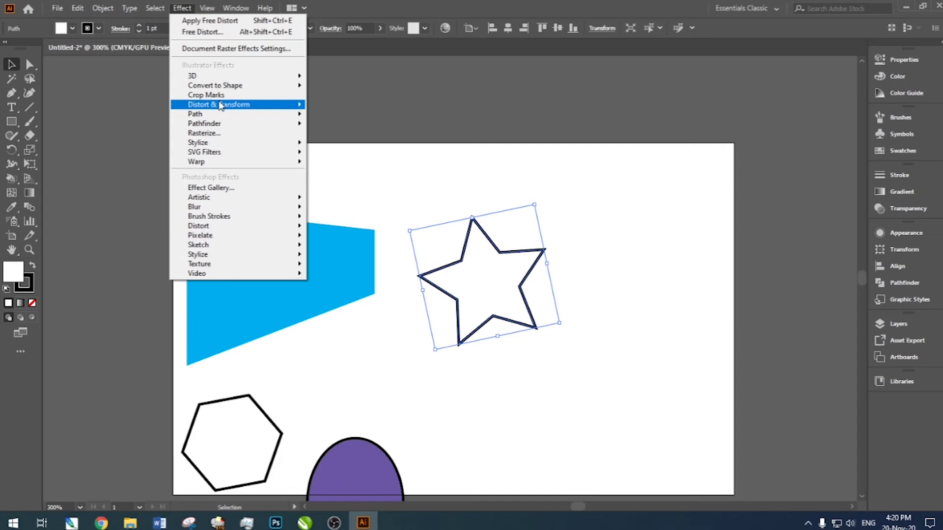
pyautogui.moveTo(221, 106)
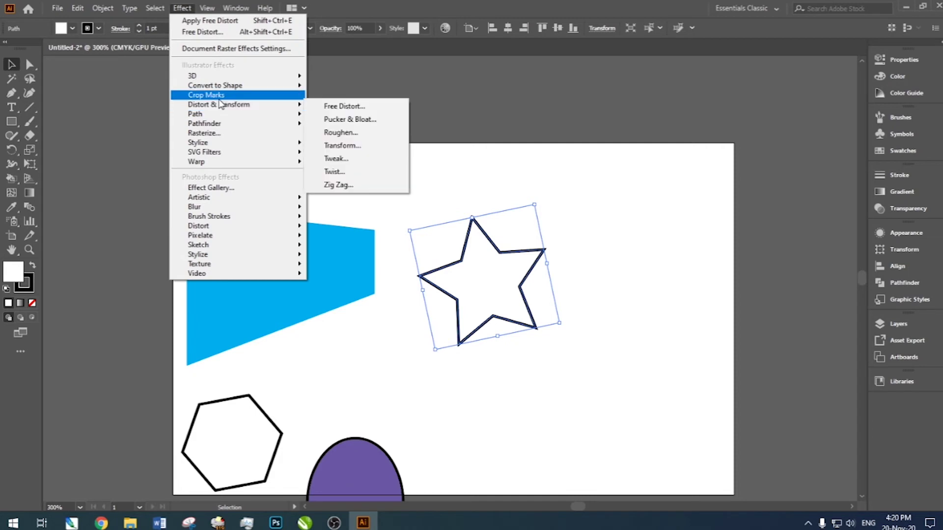
pyautogui.click(343, 120)
pyautogui.click(697, 102)
pyautogui.moveTo(722, 40); pyautogui.dragTo(599, 79)
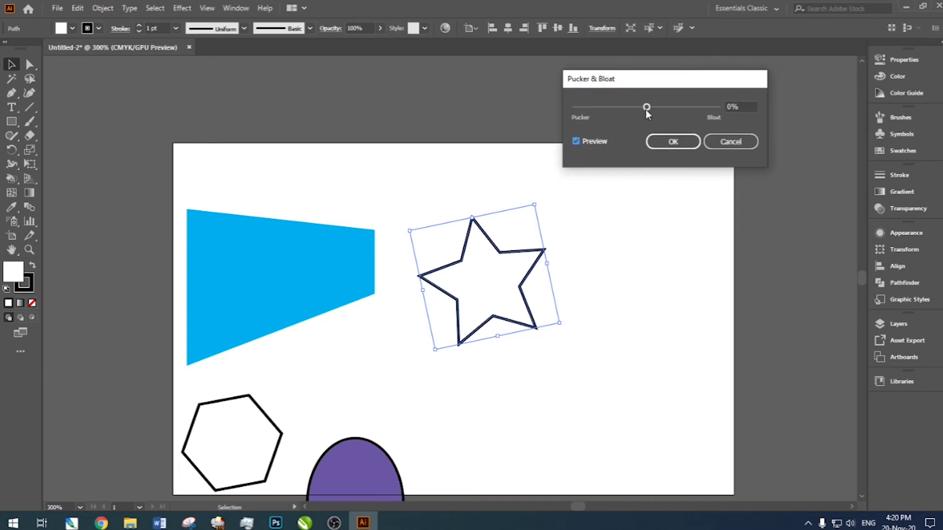
pyautogui.moveTo(647, 110); pyautogui.dragTo(621, 109)
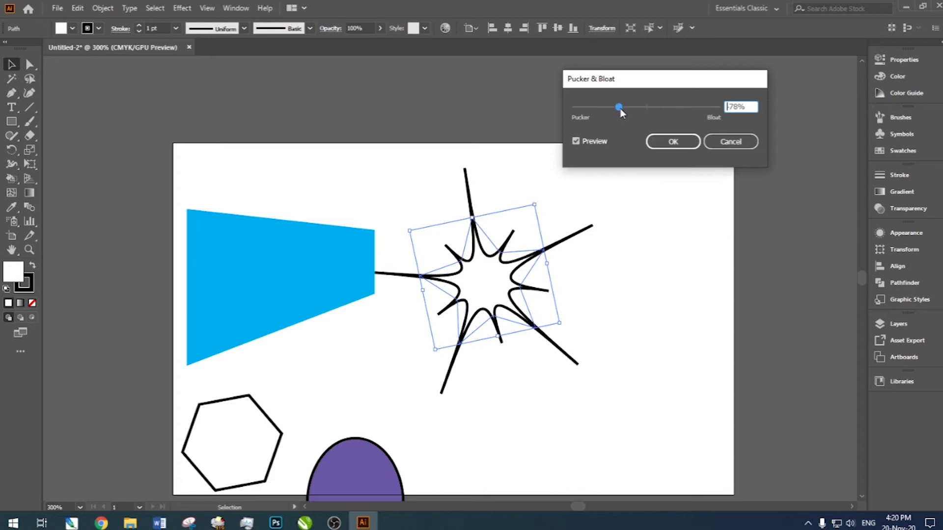
pyautogui.moveTo(620, 108); pyautogui.dragTo(689, 109)
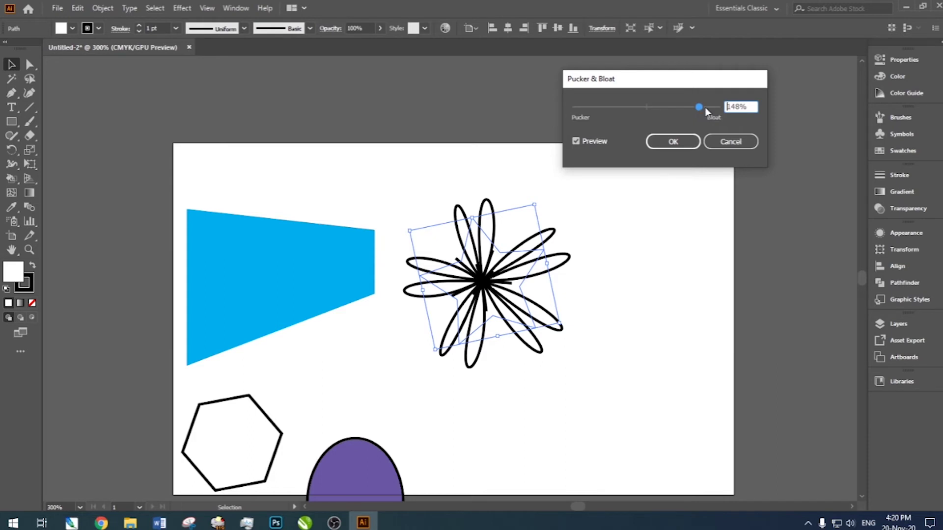
pyautogui.click(667, 150)
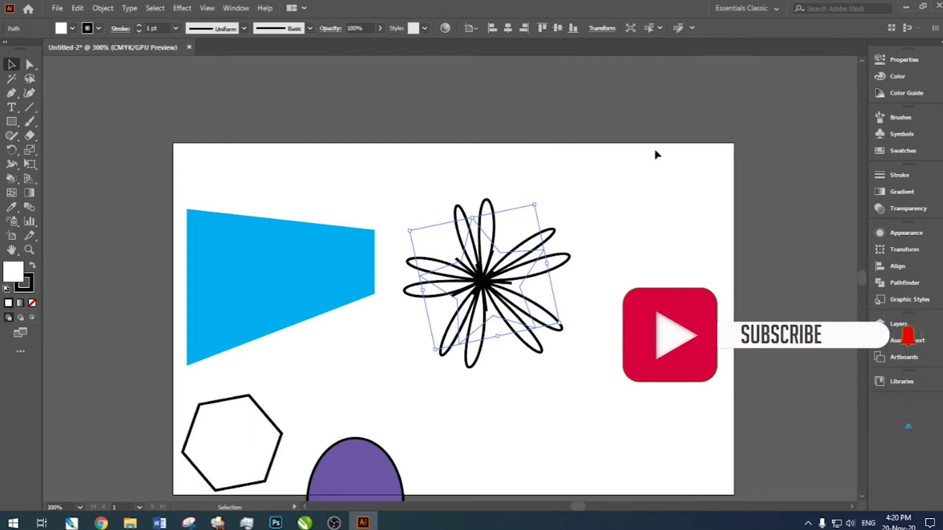
# - Fill the flower shape with the dark red swatch, remove its stroke and deselect it
pyautogui.click(884, 151)
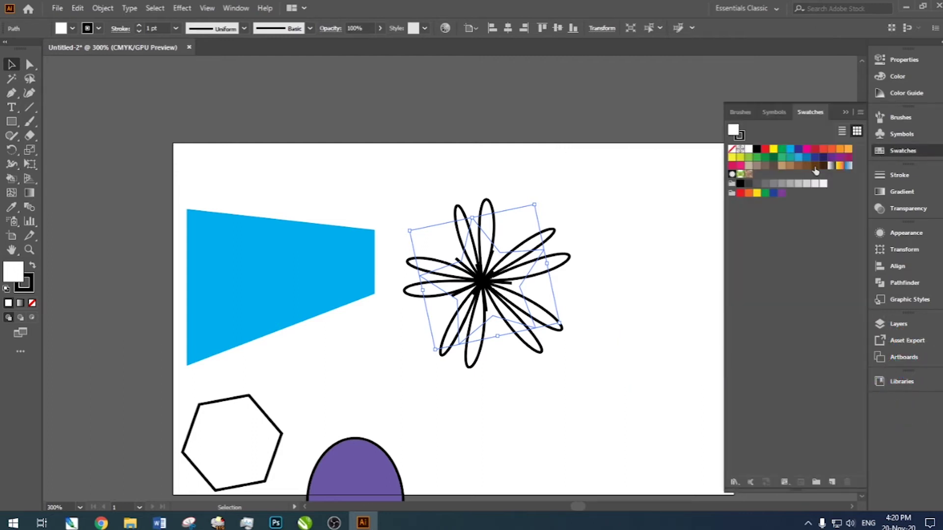
pyautogui.click(816, 149)
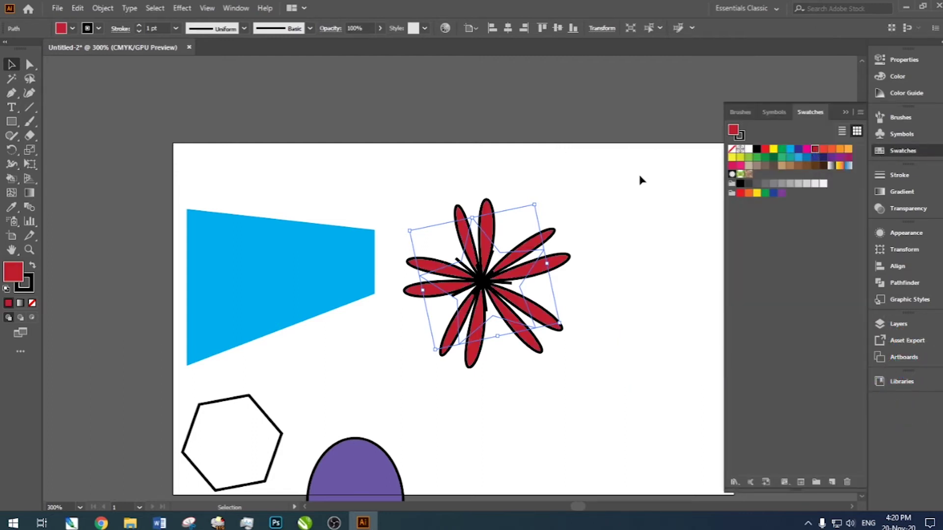
pyautogui.click(30, 279)
pyautogui.click(32, 303)
pyautogui.click(364, 173)
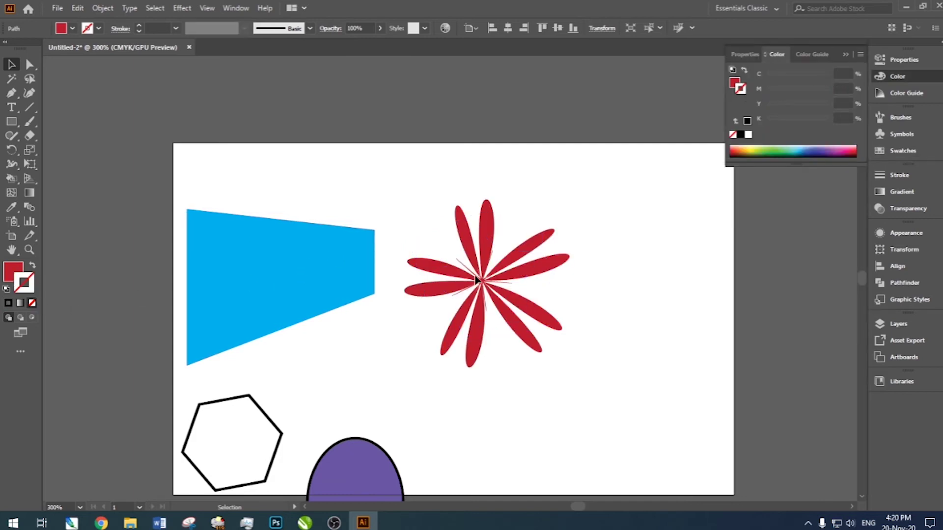
# - Expand the red flower's appearance into real paths and reposition it to the right of the trapezoid
pyautogui.moveTo(543, 318); pyautogui.dragTo(654, 350)
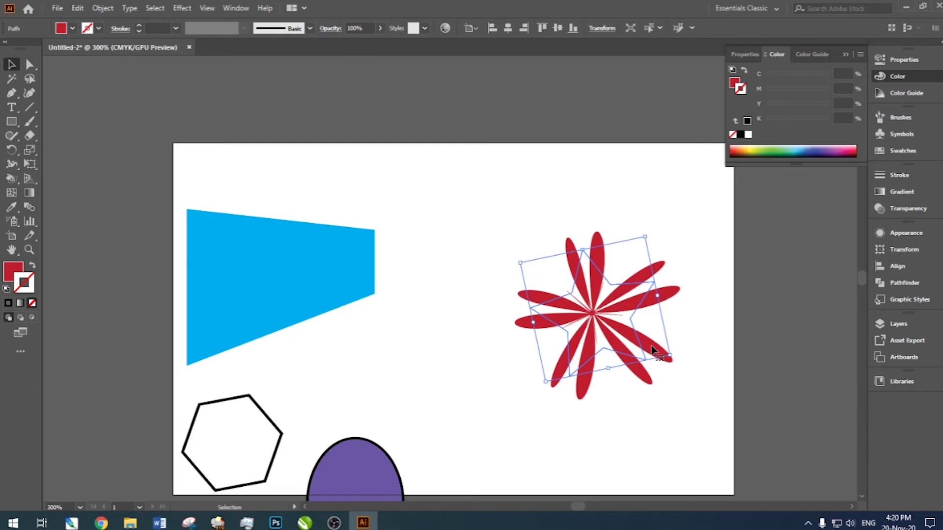
pyautogui.click(103, 8)
pyautogui.click(148, 163)
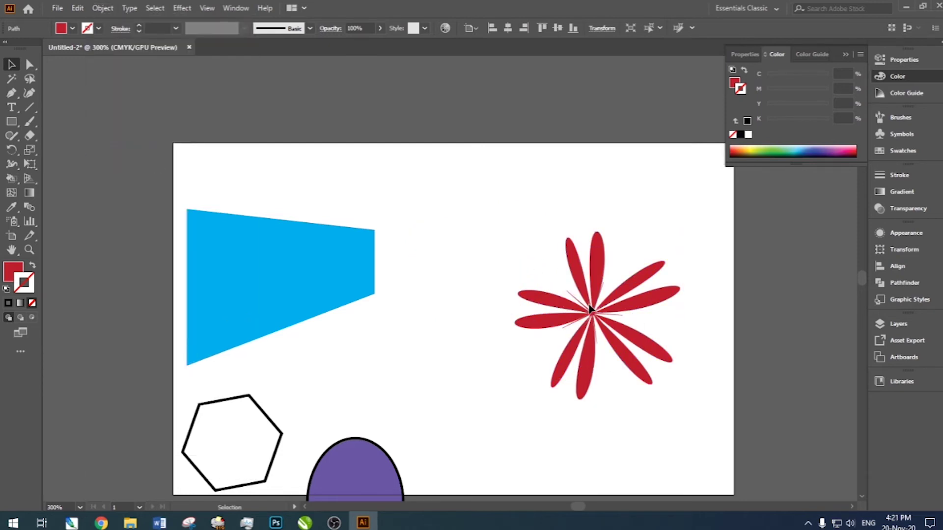
pyautogui.click(560, 268)
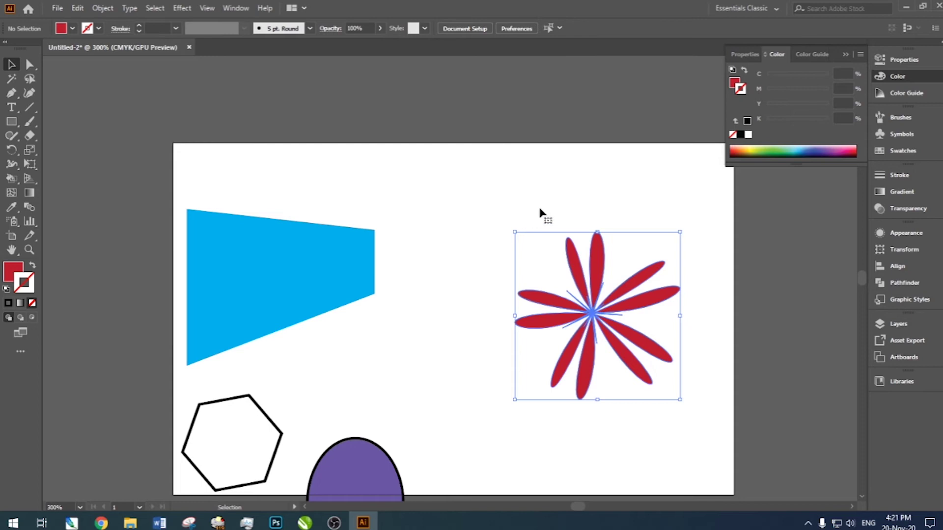
pyautogui.click(567, 274)
pyautogui.moveTo(539, 251); pyautogui.dragTo(461, 217)
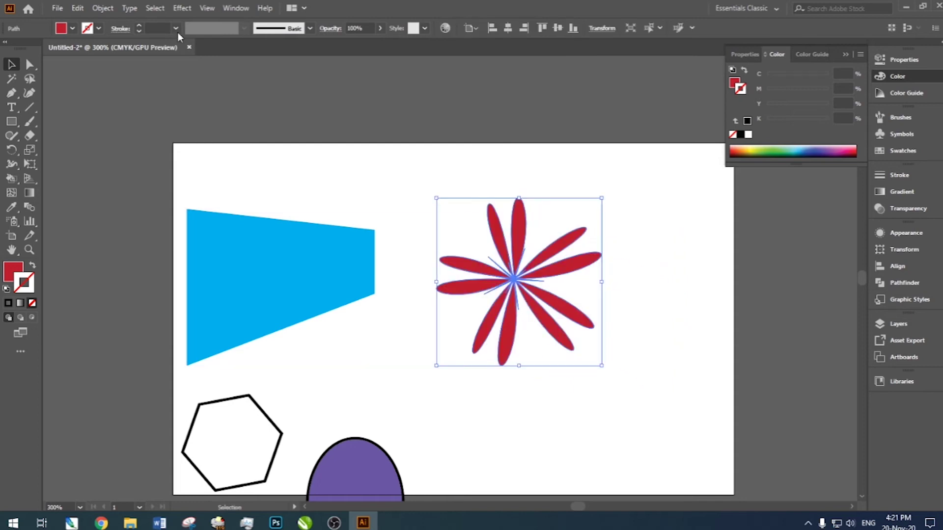
# - Apply a second Pucker & Bloat effect of 65% with preview to the expanded flower to enlarge its petals
pyautogui.click(178, 8)
pyautogui.moveTo(263, 108)
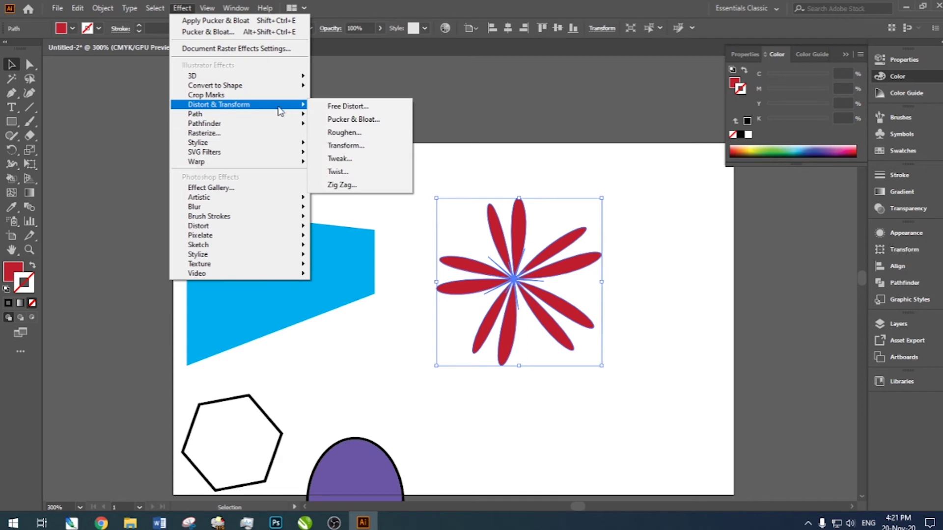
pyautogui.click(347, 121)
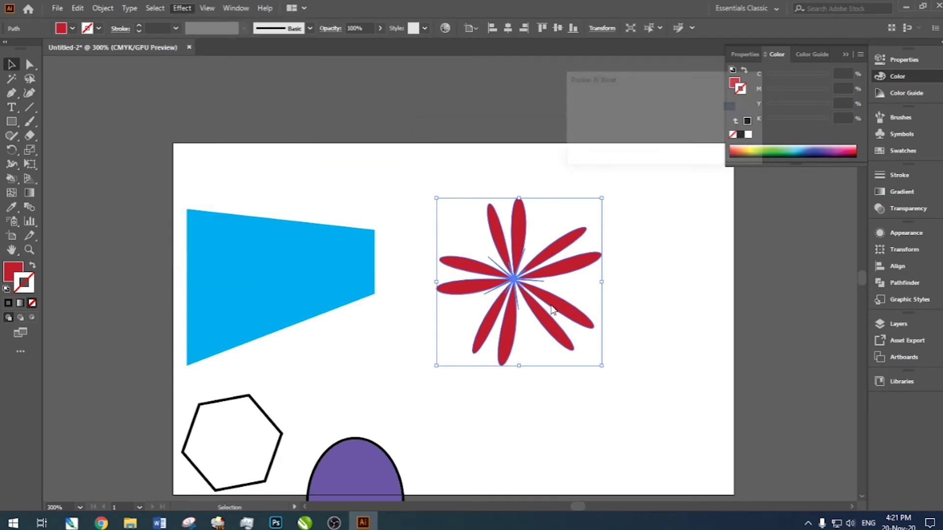
pyautogui.click(576, 141)
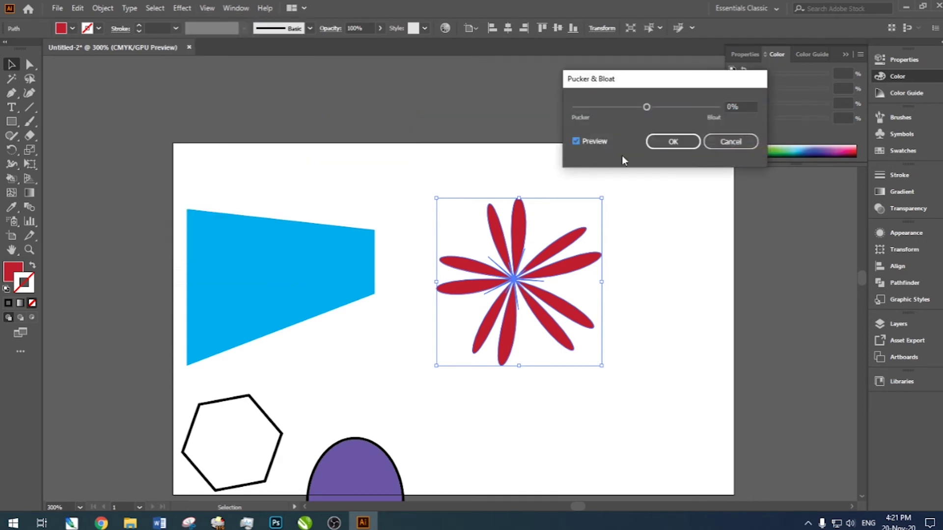
pyautogui.moveTo(647, 109); pyautogui.dragTo(676, 108)
pyautogui.moveTo(671, 108); pyautogui.dragTo(667, 108)
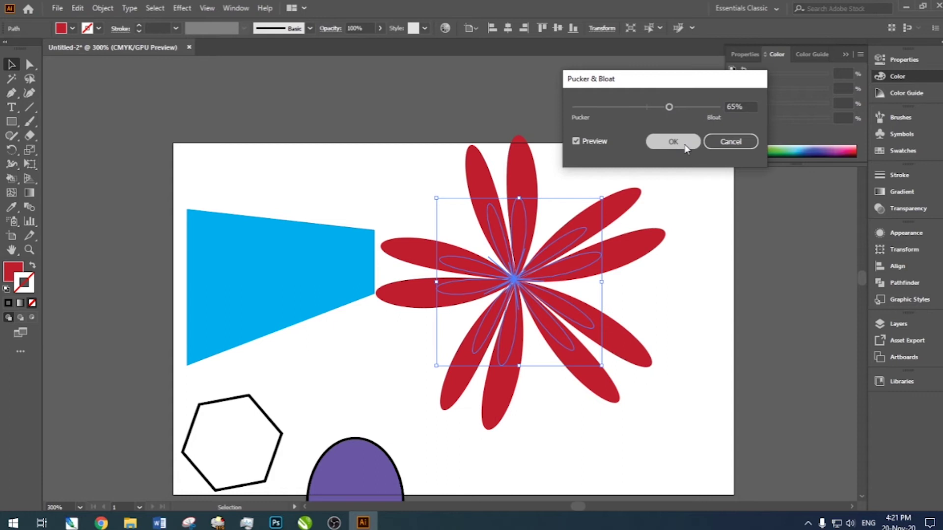
pyautogui.click(673, 141)
# - Expand the enlarged flower's appearance, move it down and right fully inside the artboard, and deselect it
pyautogui.click(110, 11)
pyautogui.click(142, 158)
pyautogui.moveTo(539, 218); pyautogui.dragTo(584, 261)
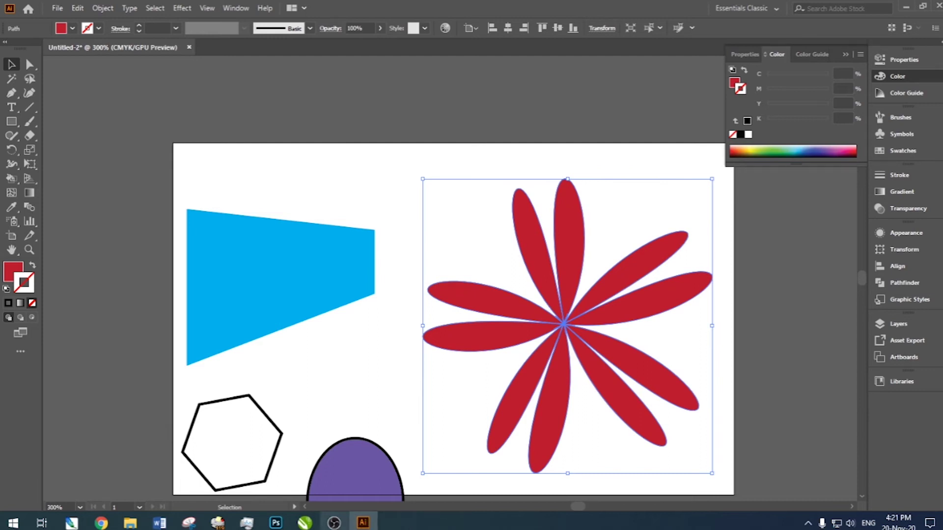
pyautogui.click(279, 156)
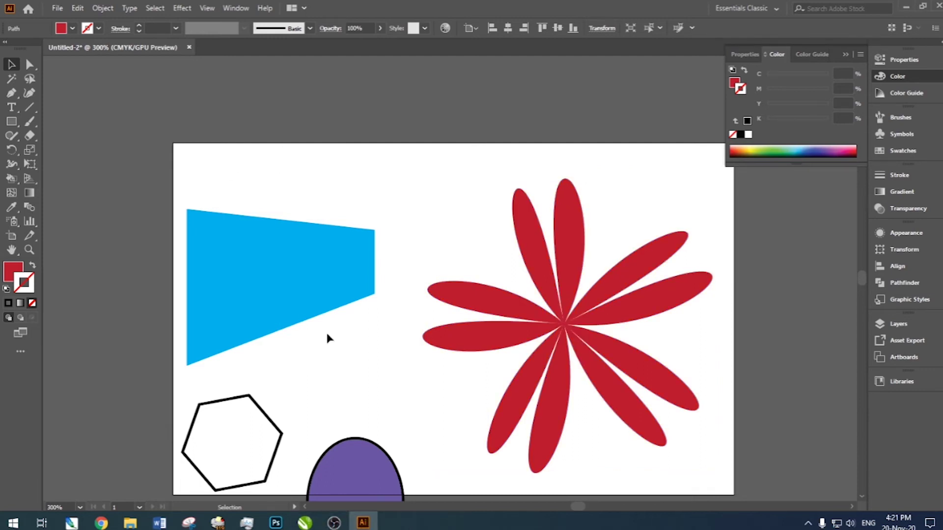
# - Delete the red flower and move the hexagon outline into its place beside the blue trapezoid
pyautogui.click(509, 330)
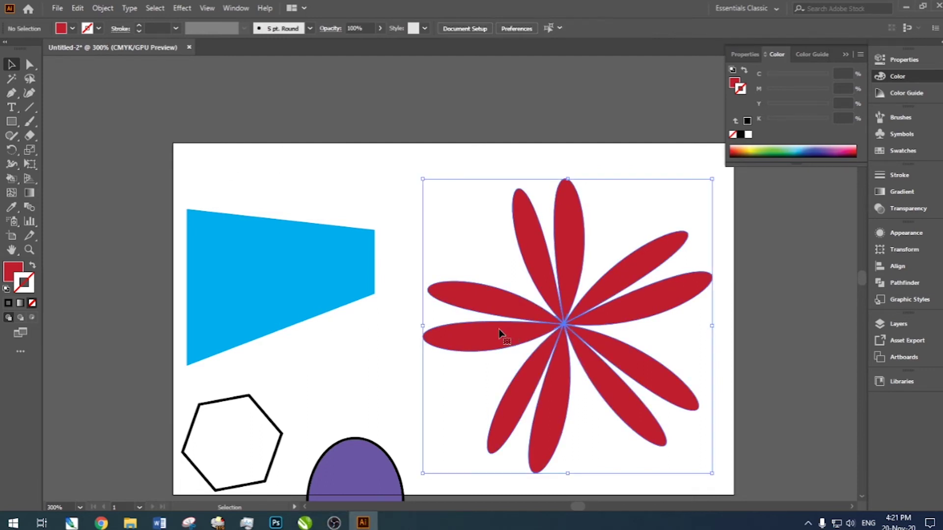
pyautogui.press('Delete')
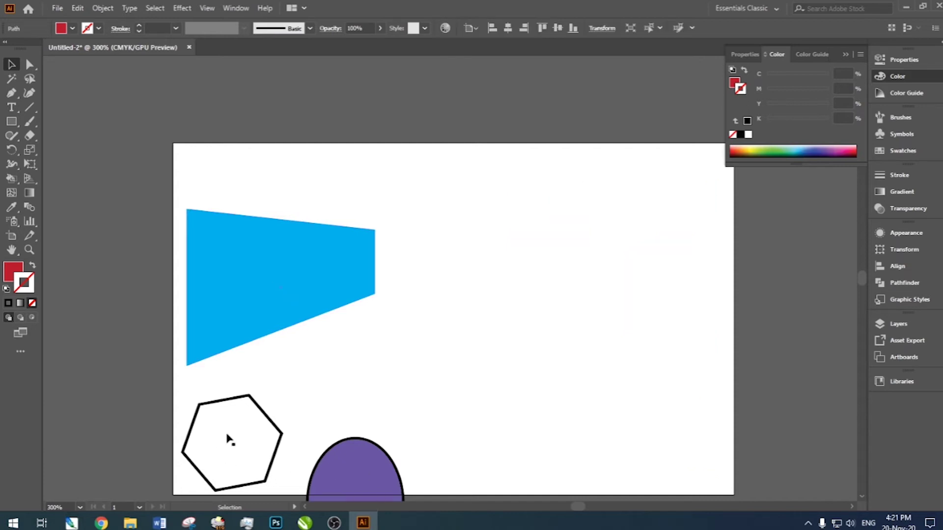
pyautogui.moveTo(211, 409)
pyautogui.mouseDown()
pyautogui.moveTo(483, 261)
pyautogui.moveTo(485, 232)
pyautogui.mouseUp()
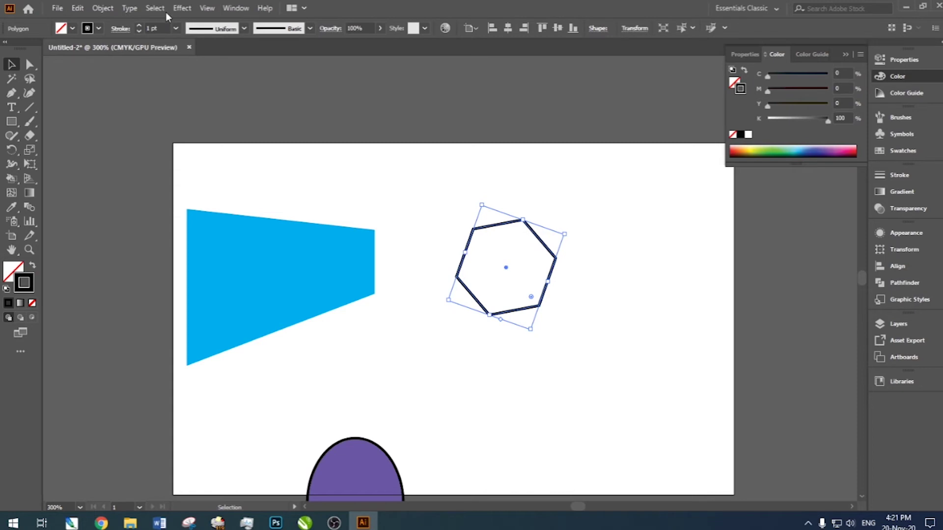
# - Apply a Pucker & Bloat effect of 107% with preview to the hexagon outline, forming a six-petal flower
pyautogui.click(183, 8)
pyautogui.moveTo(221, 104)
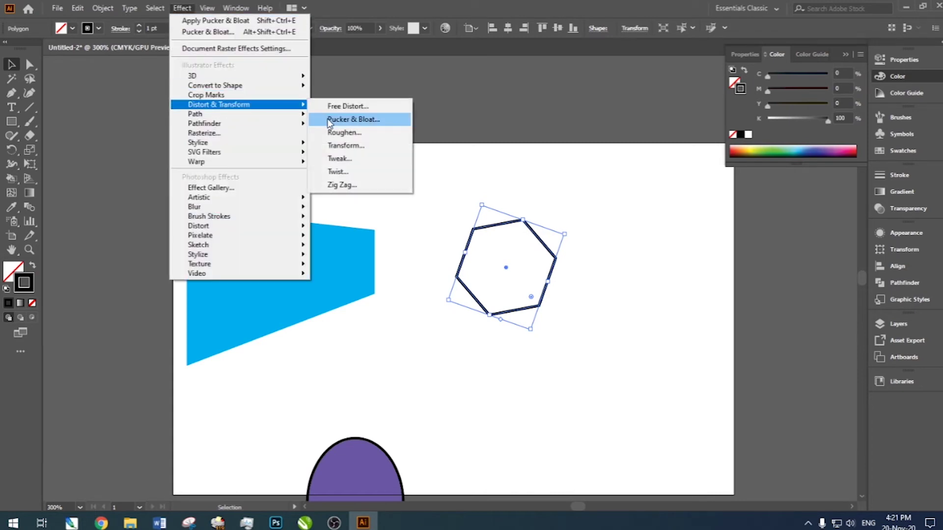
pyautogui.click(328, 122)
pyautogui.click(600, 140)
pyautogui.moveTo(646, 107); pyautogui.dragTo(723, 109)
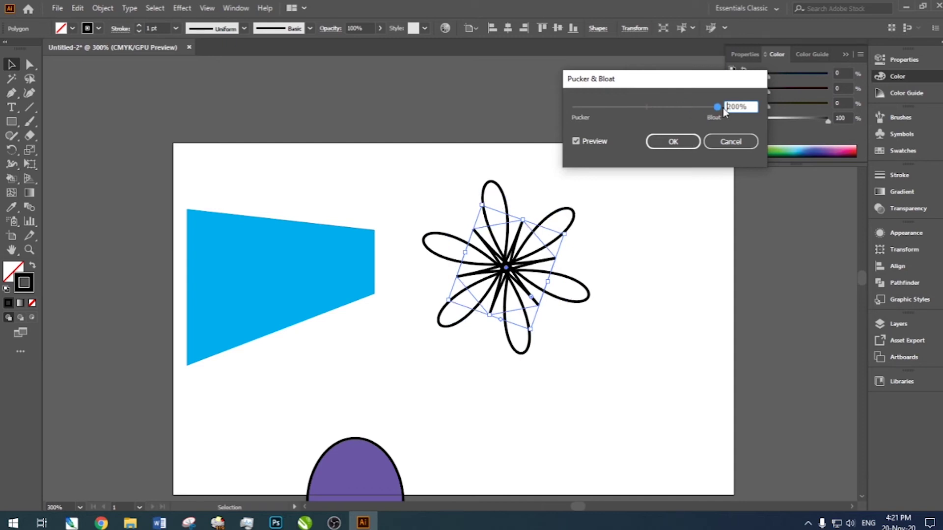
pyautogui.moveTo(708, 107); pyautogui.dragTo(683, 107)
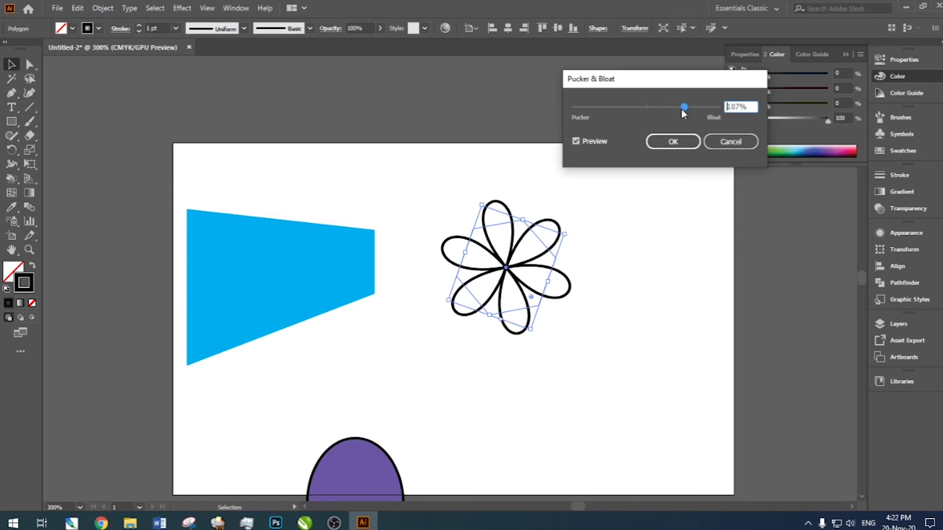
pyautogui.click(673, 142)
# - Color the flower's outline dark blue, swap fill and stroke to make it solid, and move it right
pyautogui.click(809, 154)
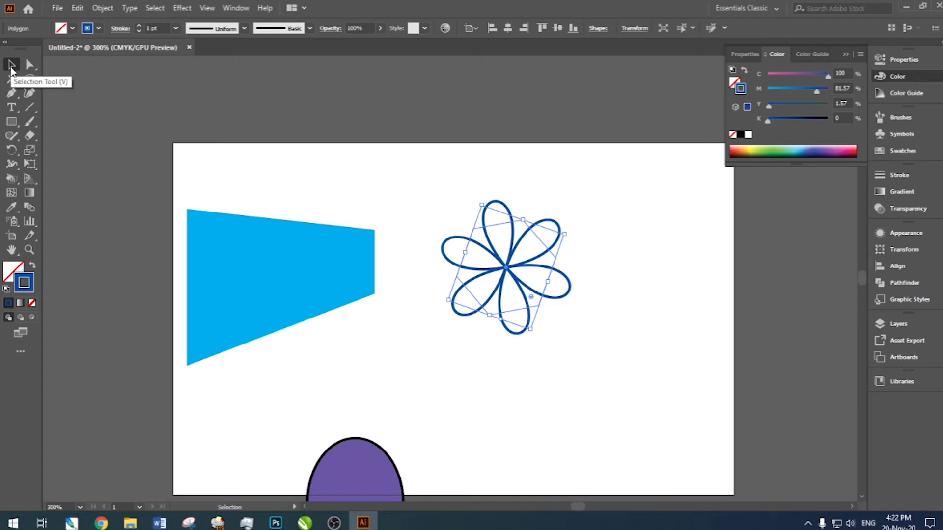
pyautogui.hotkey('shift', 'x')
pyautogui.moveTo(490, 273); pyautogui.dragTo(562, 277)
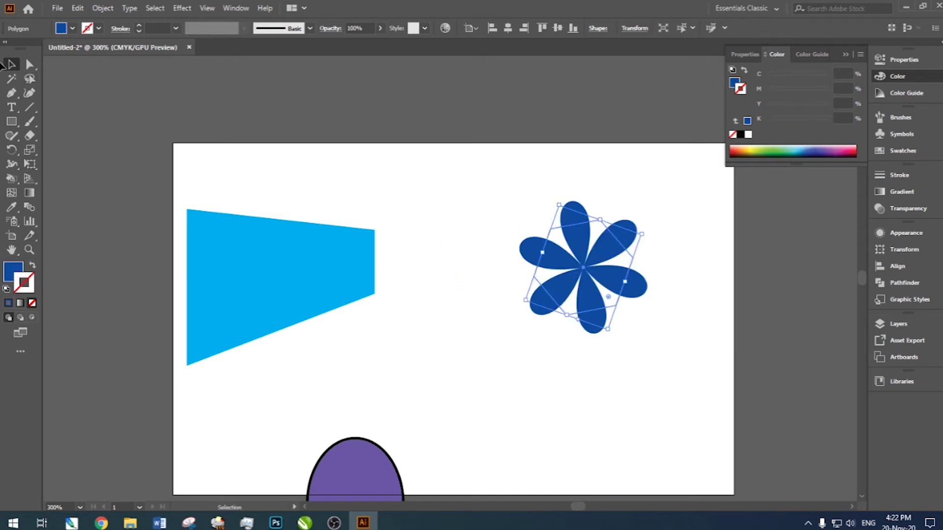
# - Expand the blue flower's appearance into real paths and rotate it clockwise about its center
pyautogui.click(103, 8)
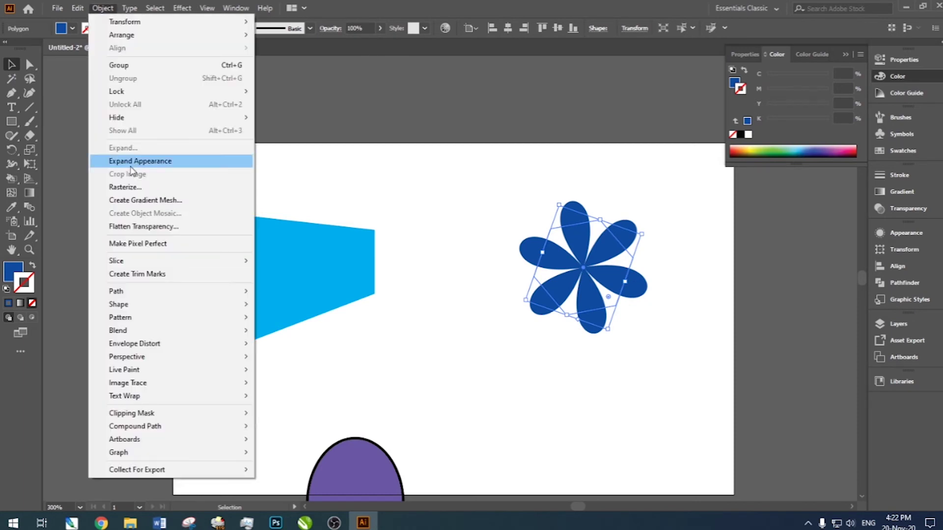
pyautogui.click(128, 163)
pyautogui.moveTo(652, 339); pyautogui.dragTo(613, 357)
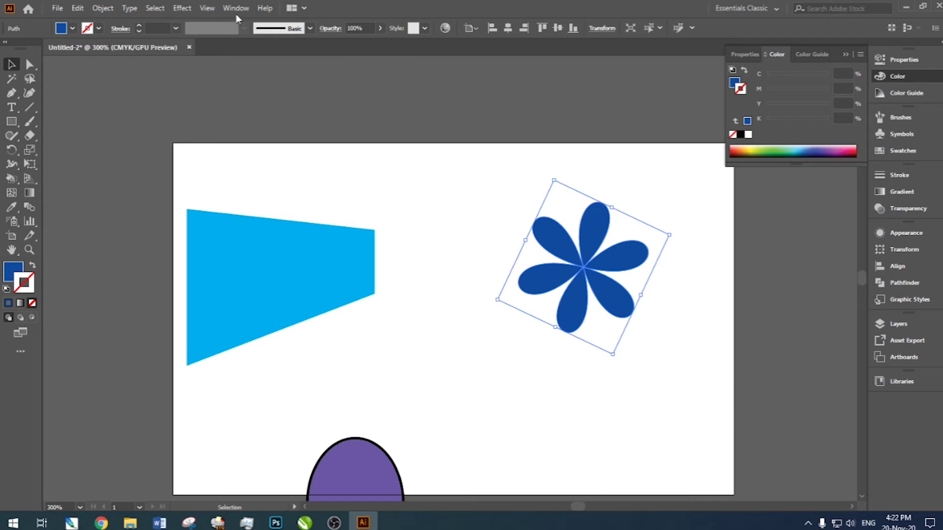
# - Apply a second, moderate Pucker & Bloat effect with preview to the expanded blue flower, bloating its petals outward
pyautogui.click(181, 8)
pyautogui.moveTo(221, 105)
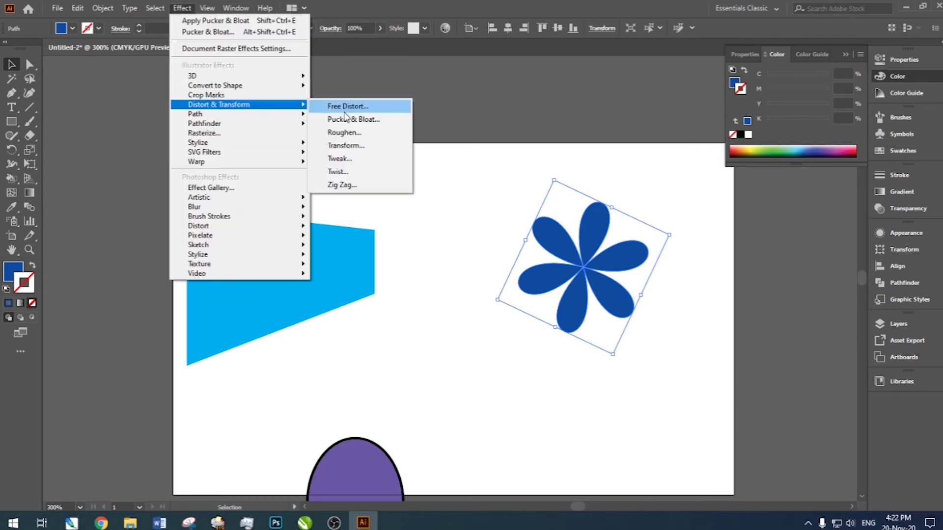
pyautogui.click(348, 120)
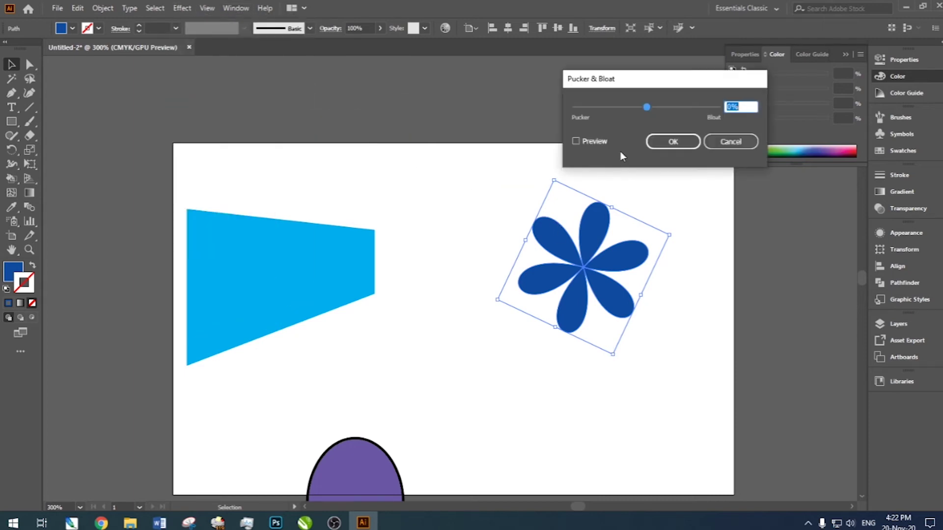
pyautogui.click(580, 142)
pyautogui.moveTo(646, 108); pyautogui.dragTo(658, 109)
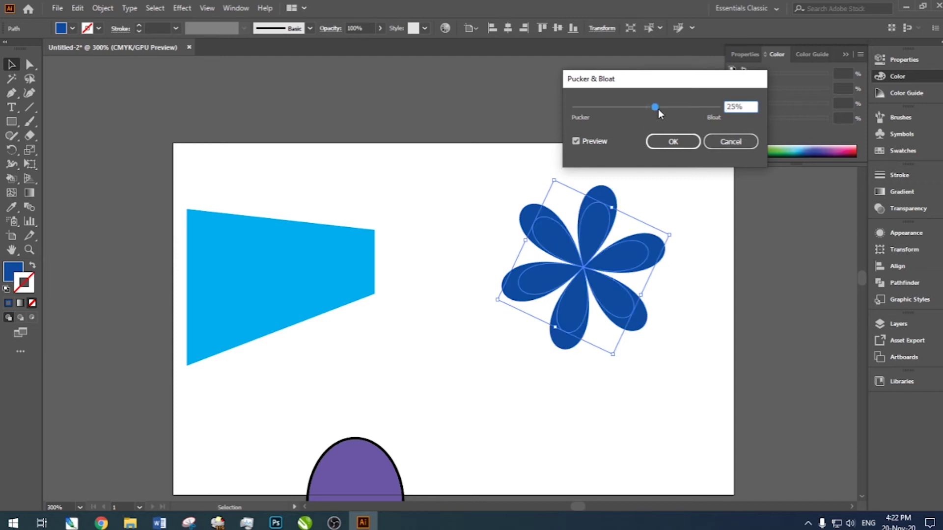
pyautogui.moveTo(658, 110)
pyautogui.mouseDown()
pyautogui.moveTo(632, 109)
pyautogui.moveTo(658, 110)
pyautogui.mouseUp()
pyautogui.click(671, 147)
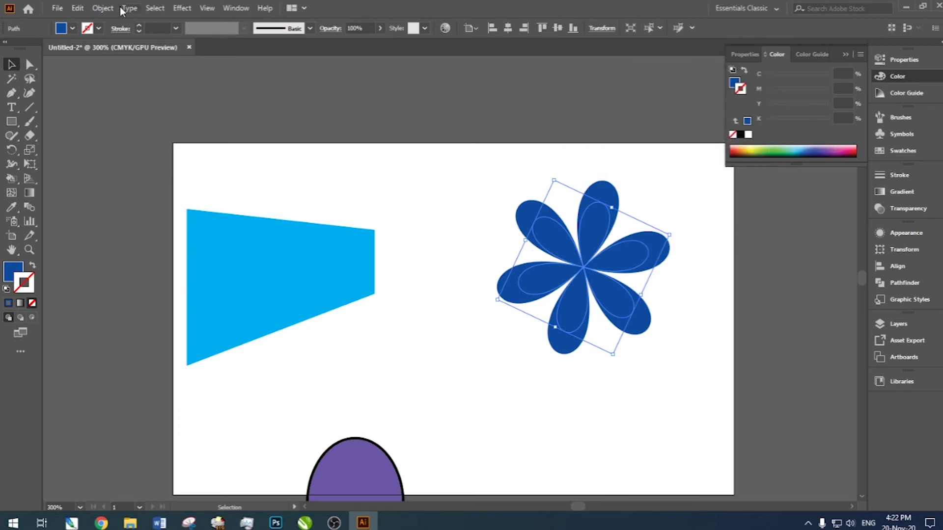
# - Expand the enlarged blue flower's appearance and move it slightly down and left
pyautogui.click(101, 9)
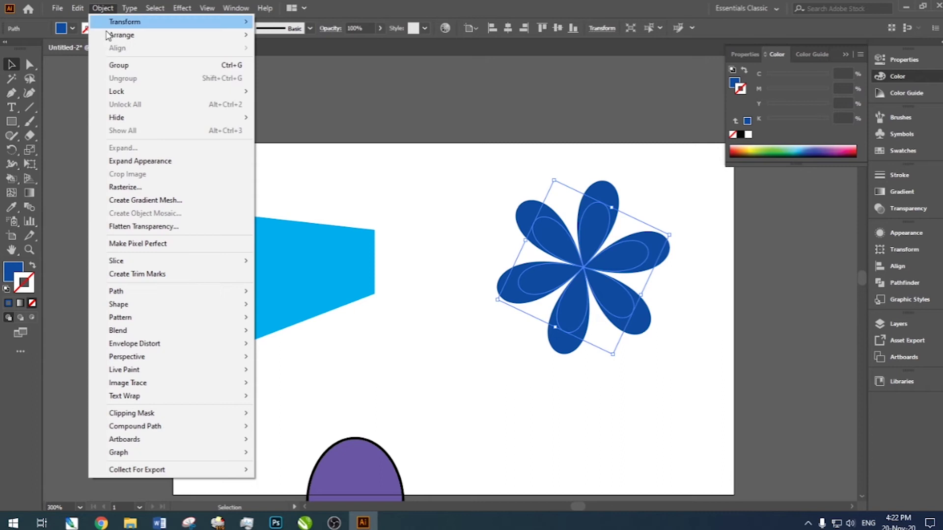
pyautogui.click(153, 161)
pyautogui.moveTo(577, 307); pyautogui.dragTo(550, 322)
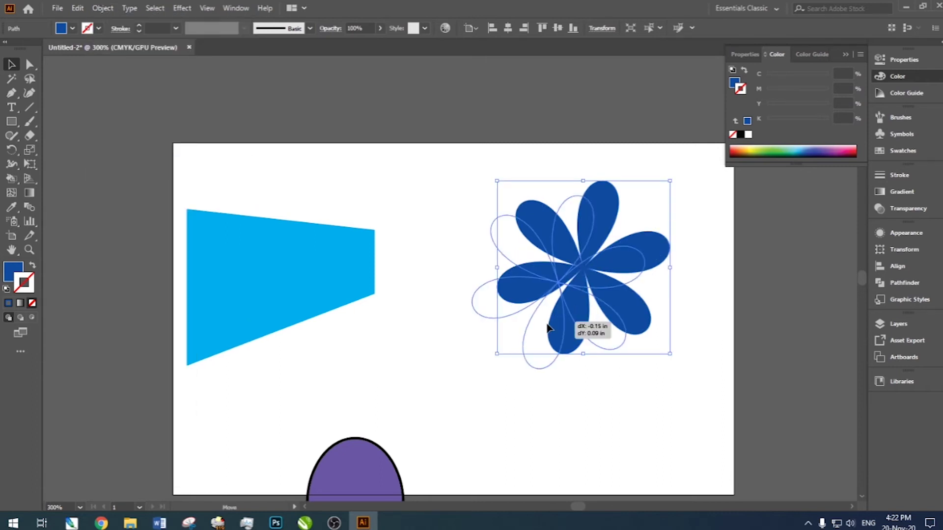
# - Try a Roughen effect with preview on the blue flower, using 5% relative size, detail of 9/in and smooth points
pyautogui.click(185, 9)
pyautogui.moveTo(230, 106)
pyautogui.click(349, 132)
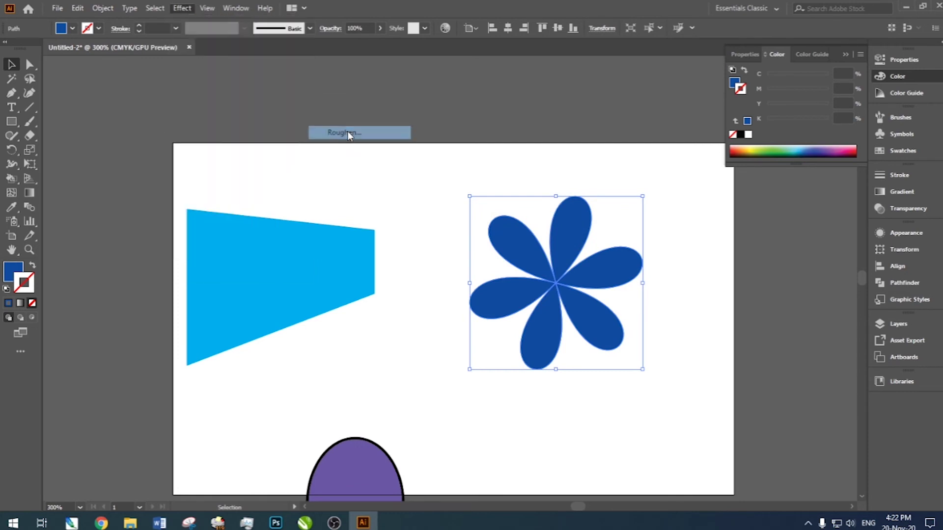
pyautogui.moveTo(565, 27); pyautogui.dragTo(194, 63)
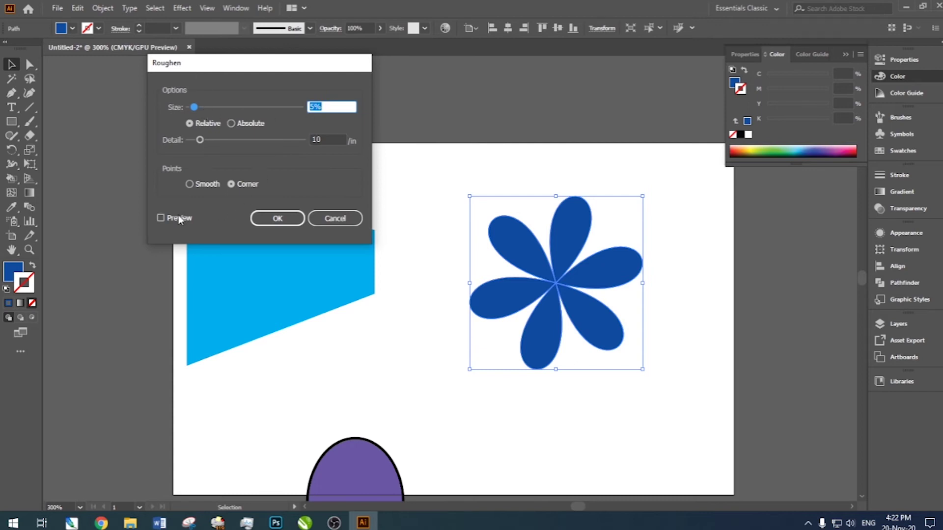
pyautogui.click(161, 219)
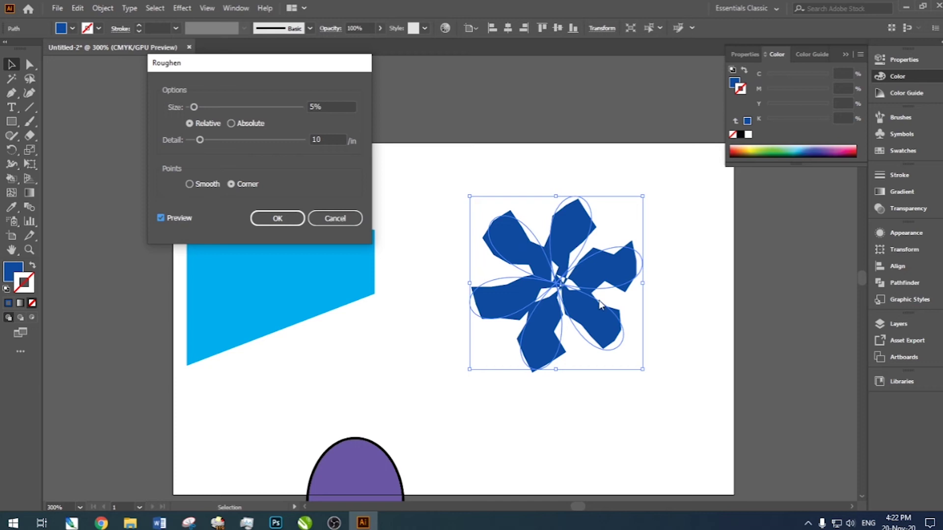
pyautogui.moveTo(199, 141); pyautogui.dragTo(196, 141)
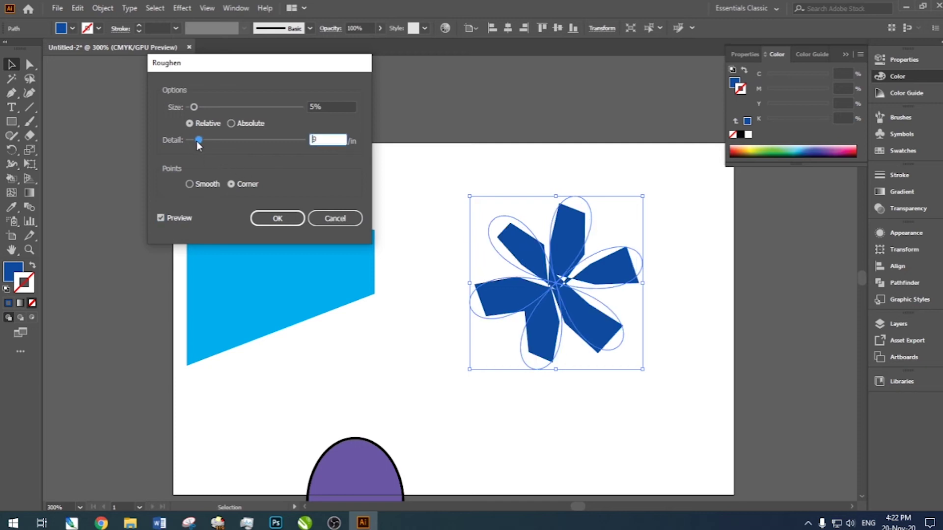
pyautogui.click(190, 184)
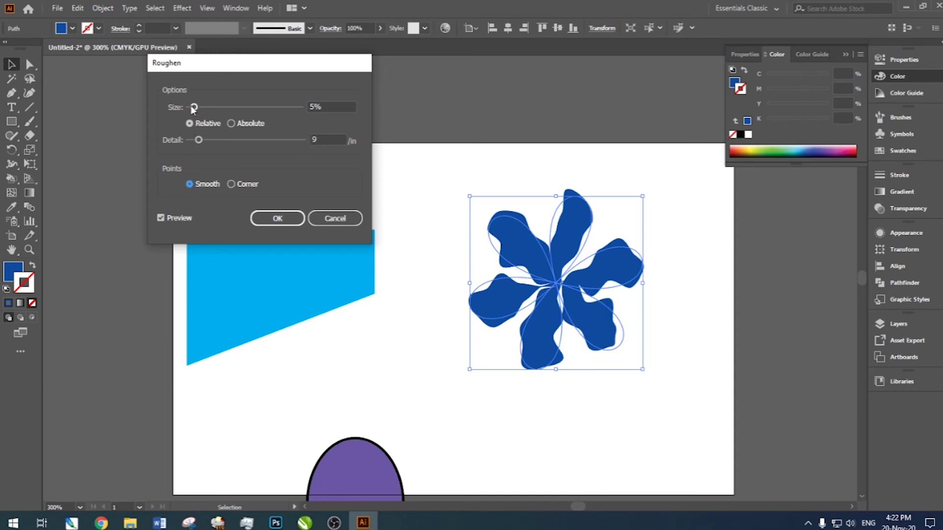
# - Try stronger roughening at 17% size, detail of 21/in and corner points, and dismiss the effect without applying it
pyautogui.moveTo(194, 107); pyautogui.dragTo(189, 108)
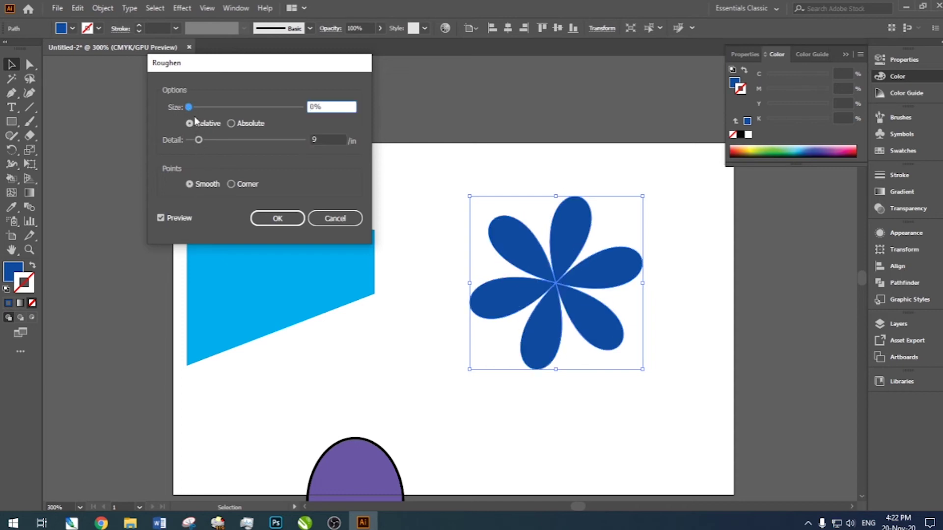
pyautogui.moveTo(192, 113); pyautogui.dragTo(207, 107)
pyautogui.moveTo(198, 140); pyautogui.dragTo(214, 139)
pyautogui.click(231, 185)
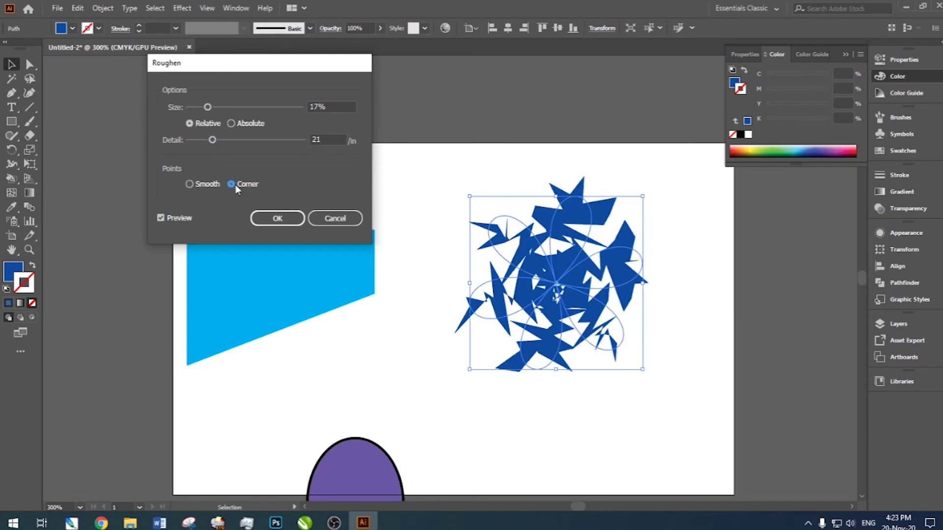
pyautogui.click(330, 218)
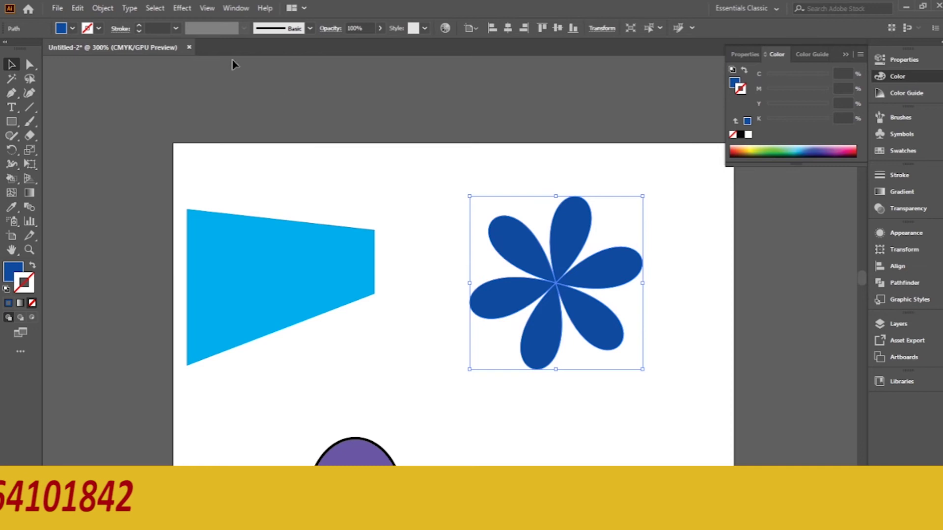
# - Apply a Tweak effect with preview to the blue flower, using relative amounts of 32% horizontal and 37% vertical
pyautogui.click(182, 8)
pyautogui.moveTo(296, 107)
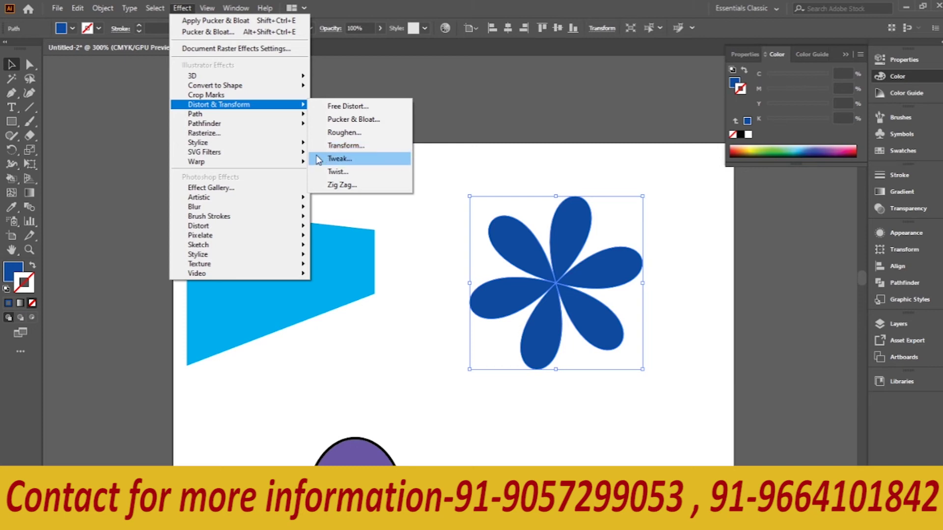
pyautogui.click(338, 159)
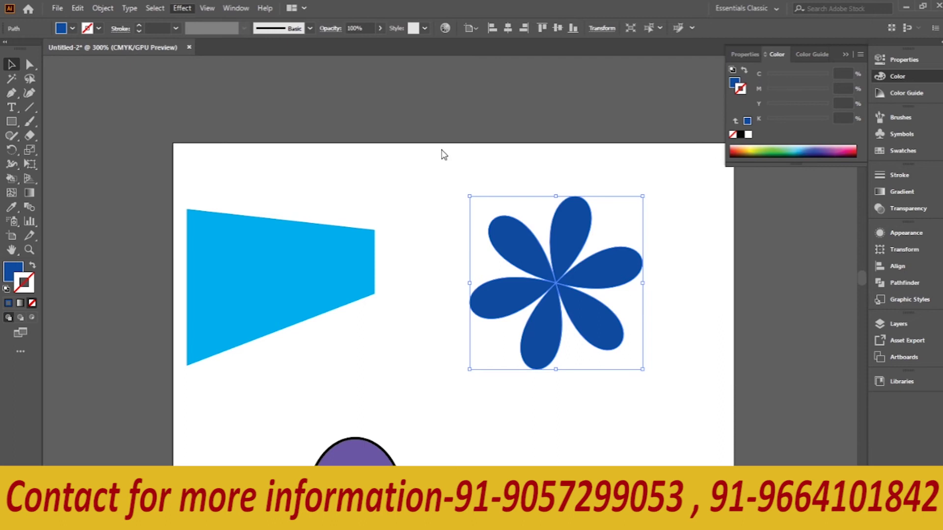
pyautogui.moveTo(597, 176); pyautogui.dragTo(329, 111)
pyautogui.click(273, 294)
pyautogui.moveTo(324, 154); pyautogui.dragTo(365, 172)
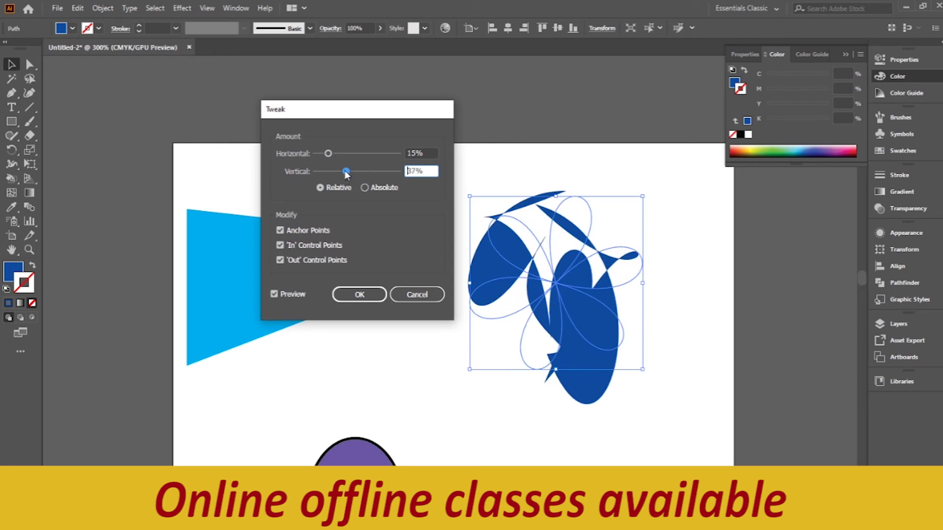
pyautogui.click(365, 187)
pyautogui.click(337, 188)
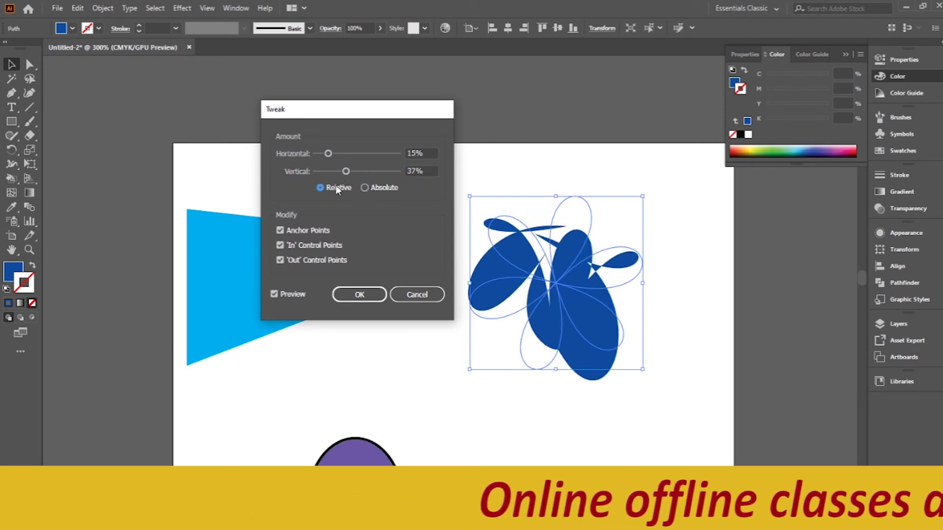
pyautogui.press('Tab')
pyautogui.write('32')
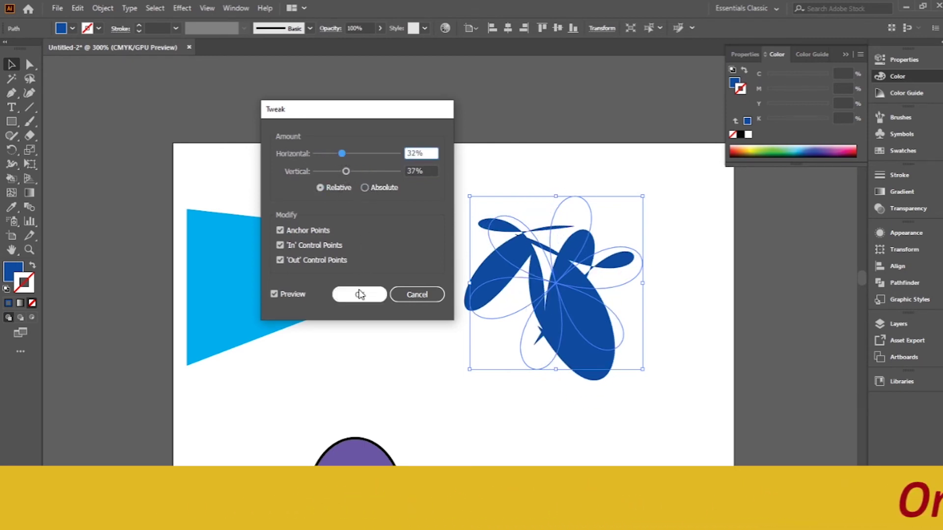
pyautogui.click(360, 294)
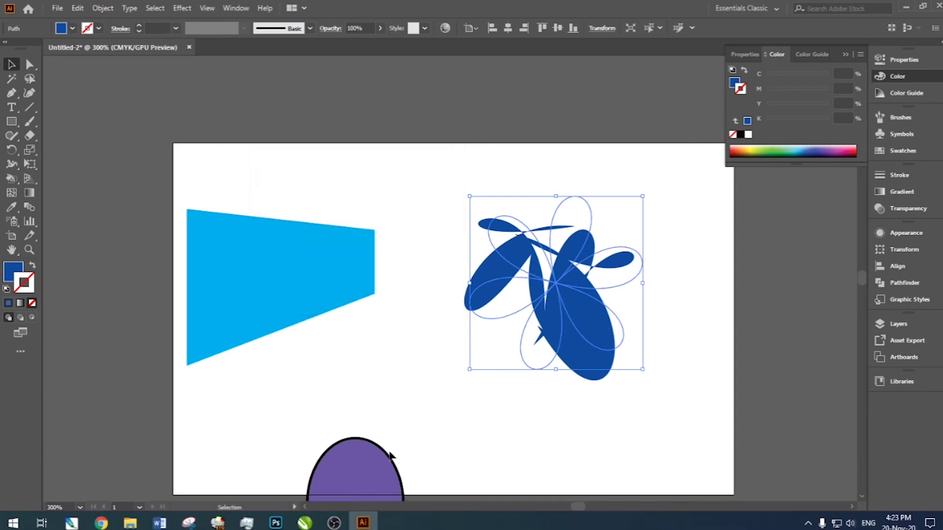
# - Move the purple ellipse up beside the tweaked flower and shift the blue trapezoid up and left, clear of it
pyautogui.moveTo(364, 457); pyautogui.dragTo(405, 285)
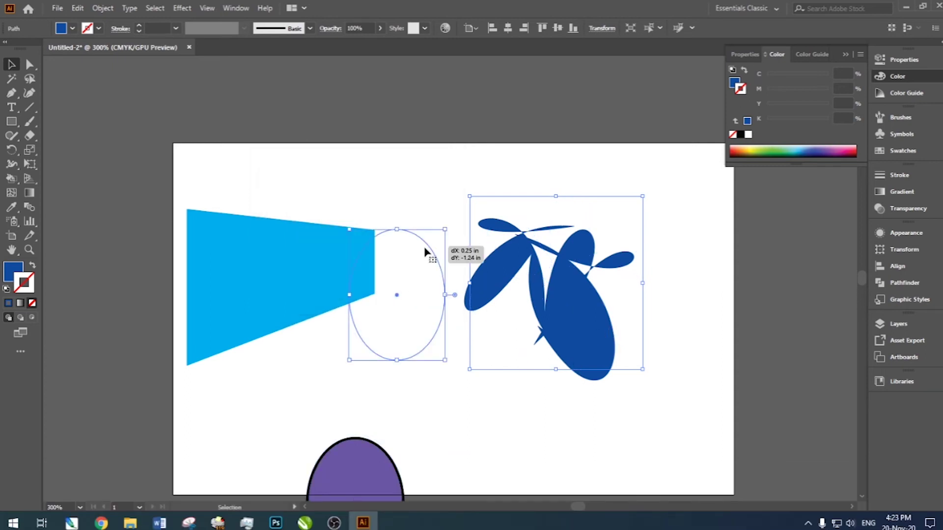
pyautogui.click(576, 318)
pyautogui.moveTo(318, 257); pyautogui.dragTo(247, 186)
# - Set up a Tweak effect with preview on the purple ellipse, using relative amounts of 35% horizontal and 10% vertical
pyautogui.click(348, 240)
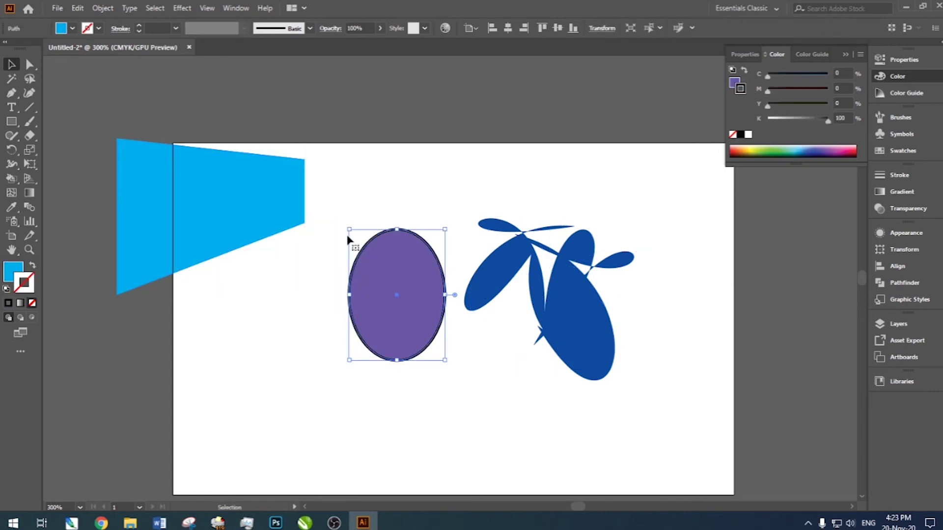
pyautogui.click(182, 8)
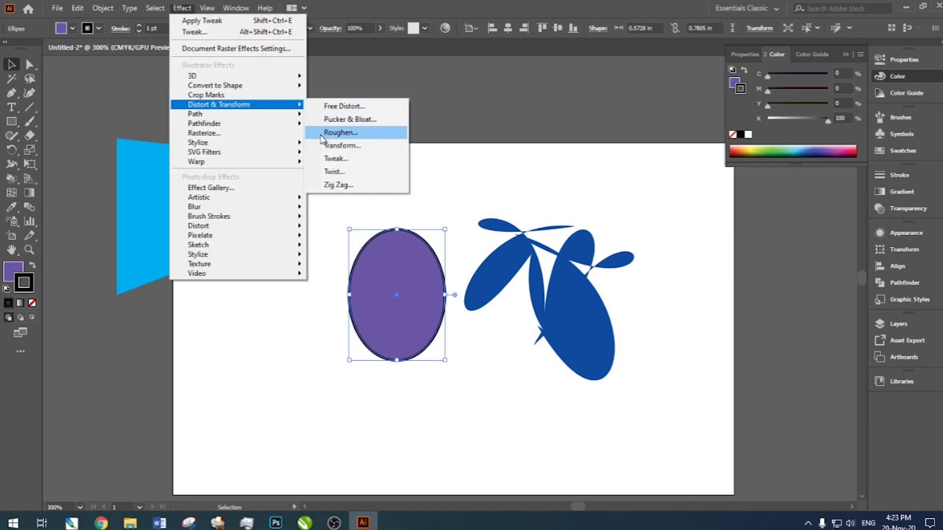
pyautogui.click(336, 158)
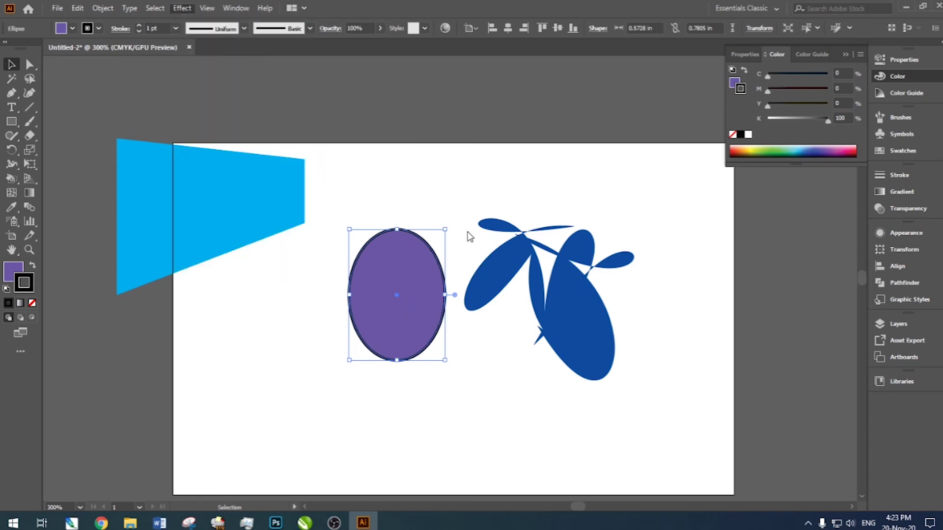
pyautogui.moveTo(358, 111); pyautogui.dragTo(235, 95)
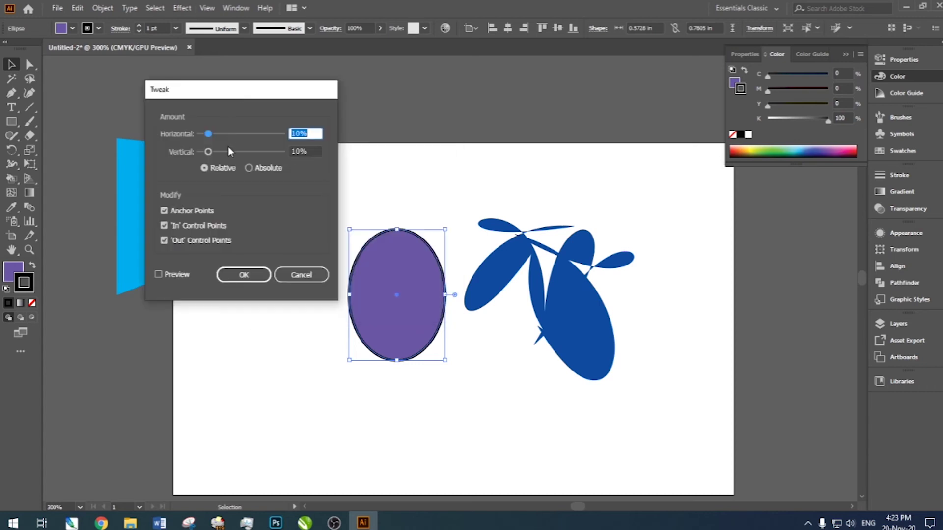
pyautogui.moveTo(210, 134); pyautogui.dragTo(220, 154)
pyautogui.click(212, 152)
pyautogui.click(157, 274)
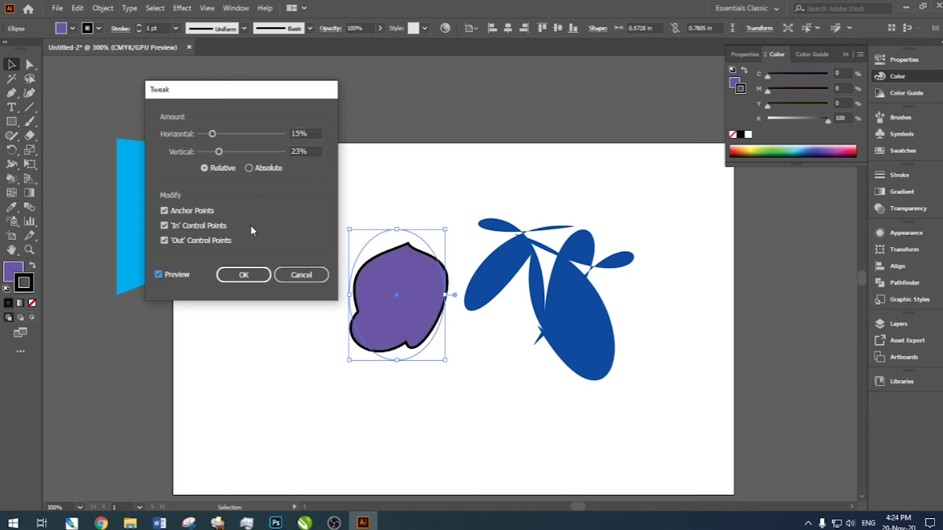
pyautogui.moveTo(212, 136)
pyautogui.mouseDown()
pyautogui.moveTo(243, 139)
pyautogui.moveTo(208, 155)
pyautogui.moveTo(228, 134)
pyautogui.mouseUp()
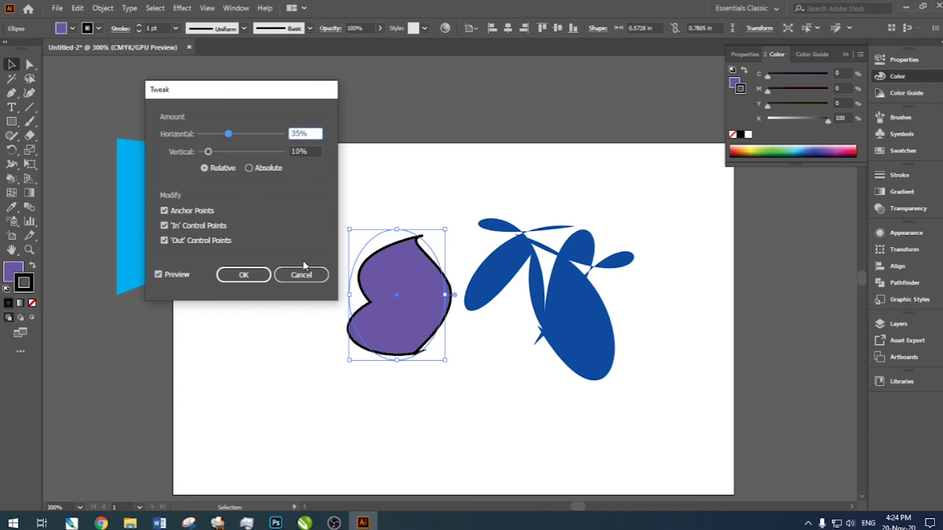
# - Compare the Tweak preview without anchor points and 'In' control points and with absolute amounts, restoring each option
pyautogui.click(164, 210)
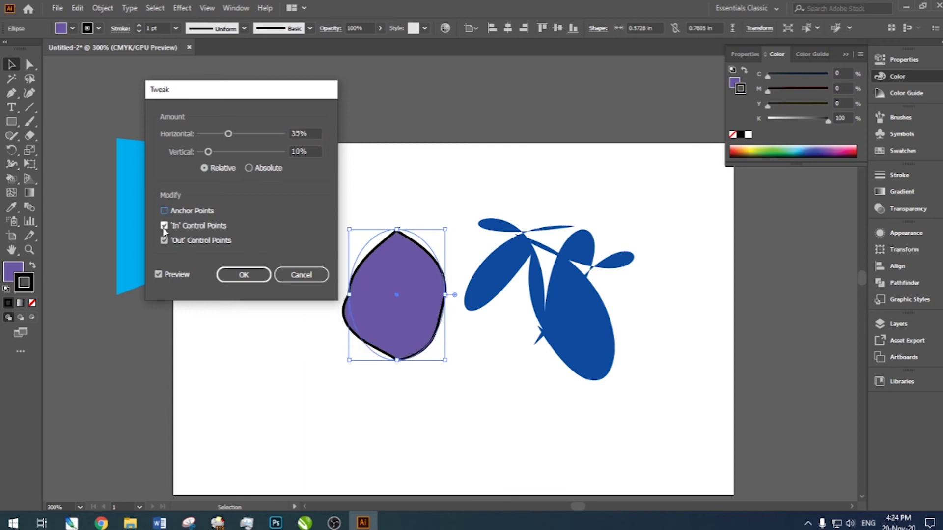
pyautogui.click(164, 227)
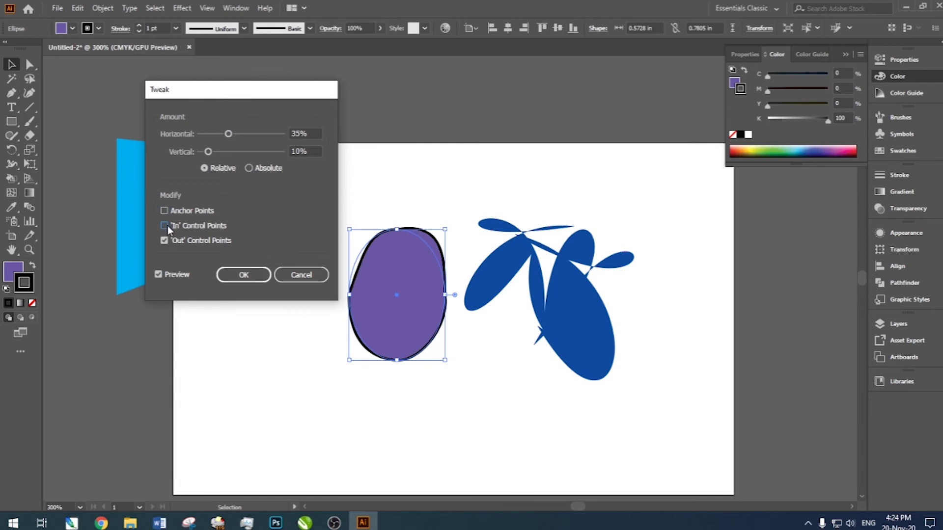
pyautogui.click(165, 226)
pyautogui.click(165, 209)
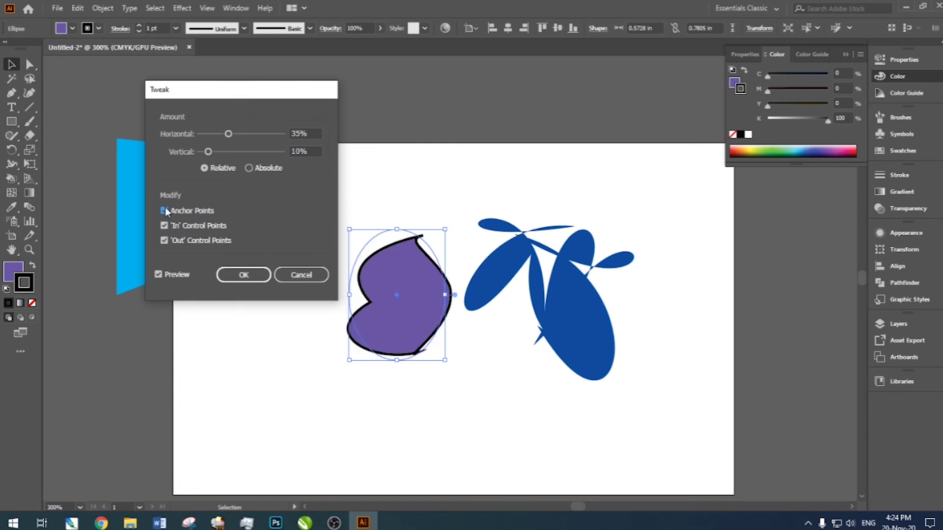
pyautogui.click(249, 169)
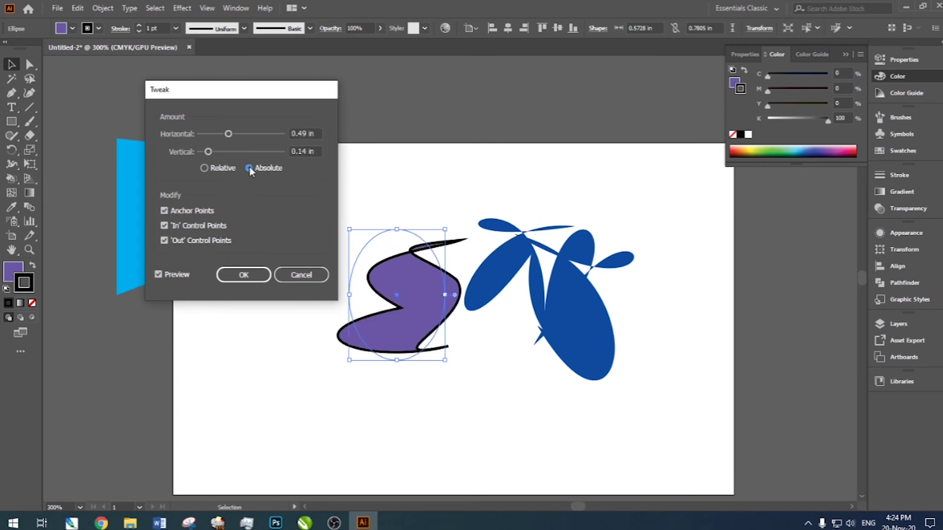
pyautogui.click(205, 169)
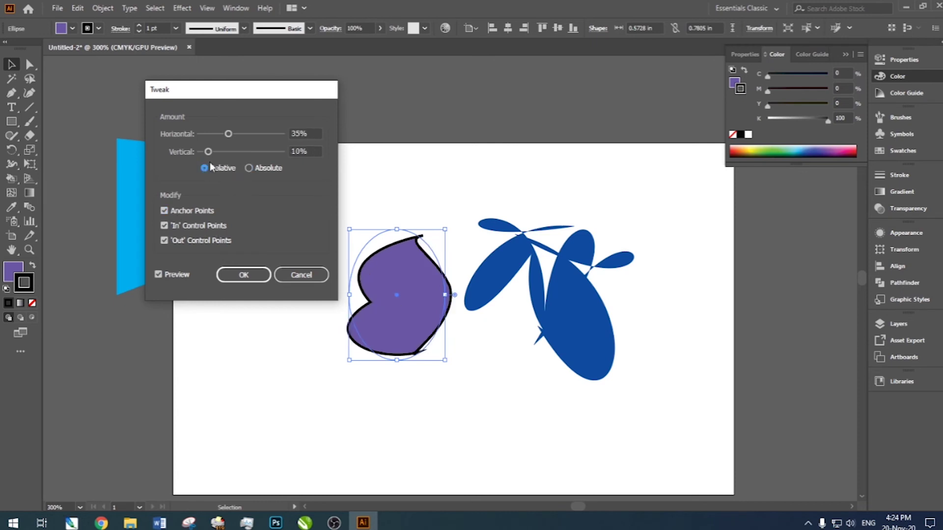
# - Set the Tweak's relative vertical amount to 35% and apply the effect to the purple ellipse
pyautogui.moveTo(209, 152); pyautogui.dragTo(230, 156)
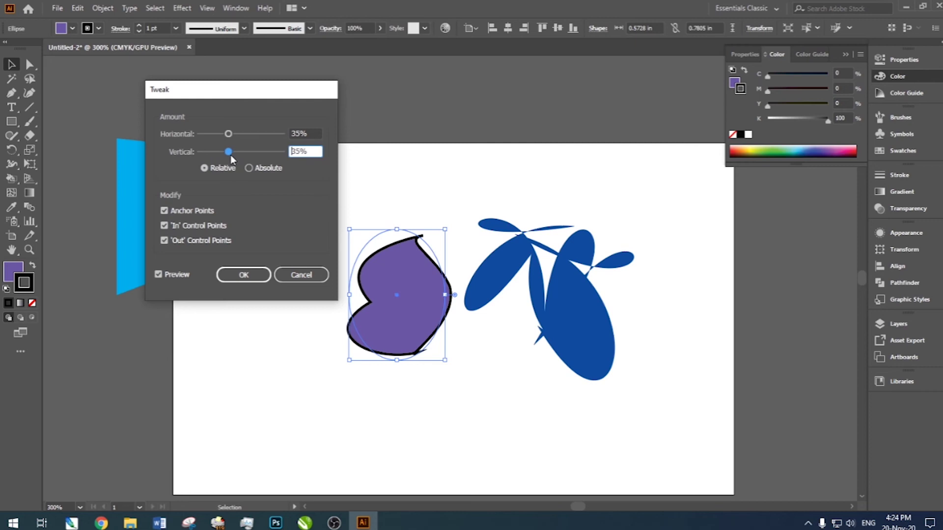
pyautogui.click(305, 134)
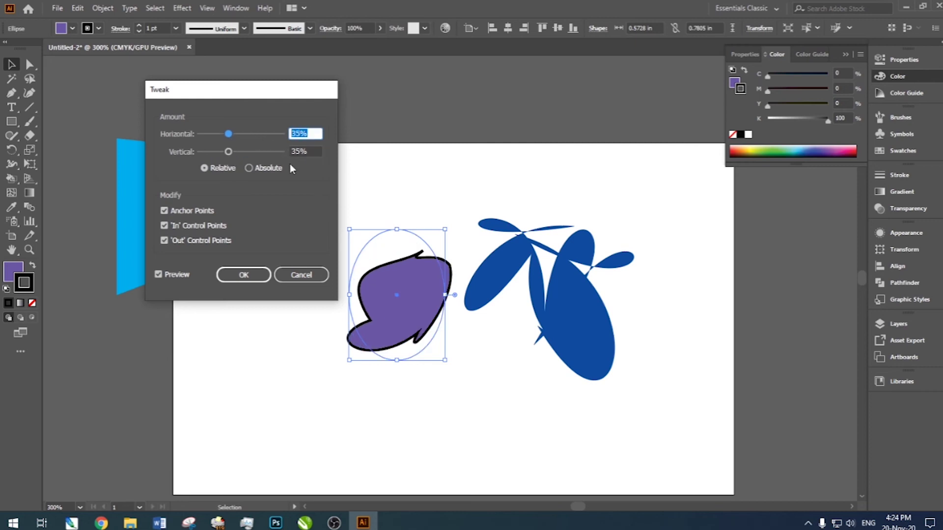
pyautogui.click(257, 274)
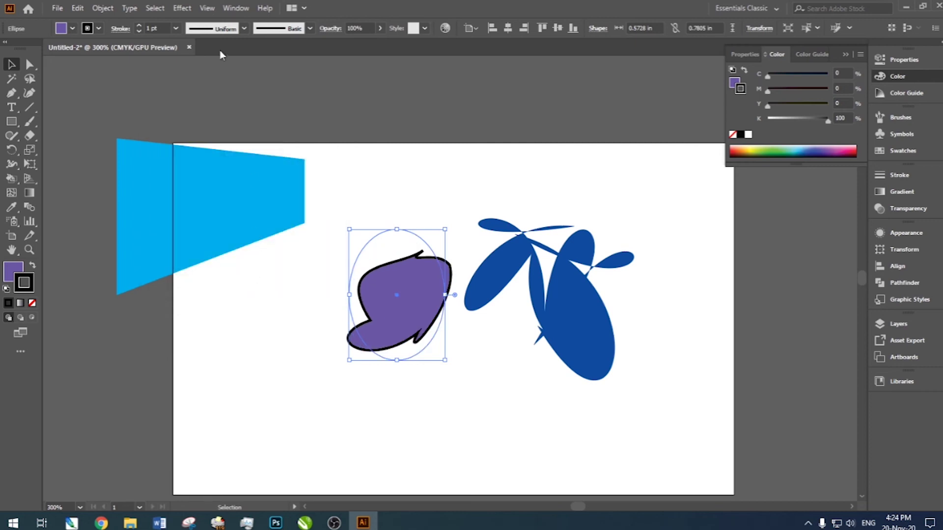
pyautogui.click(216, 235)
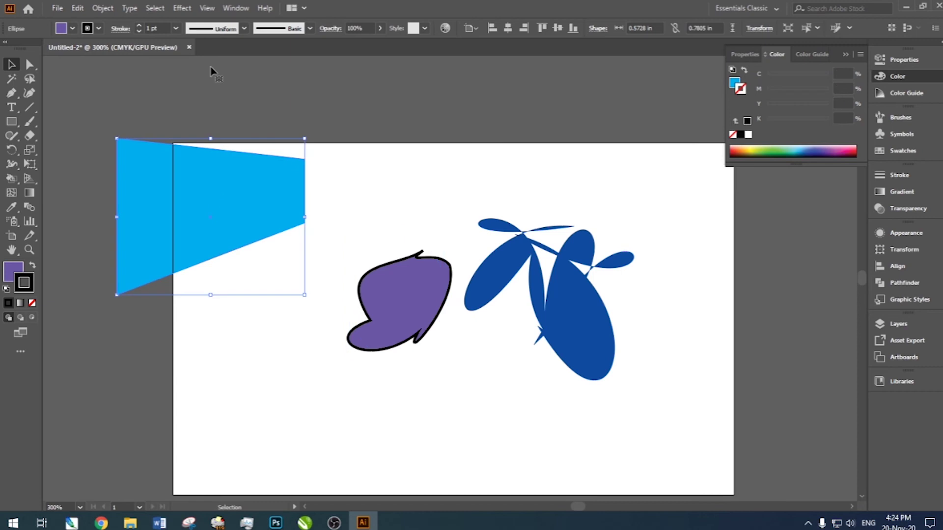
pyautogui.click(181, 8)
pyautogui.moveTo(231, 105)
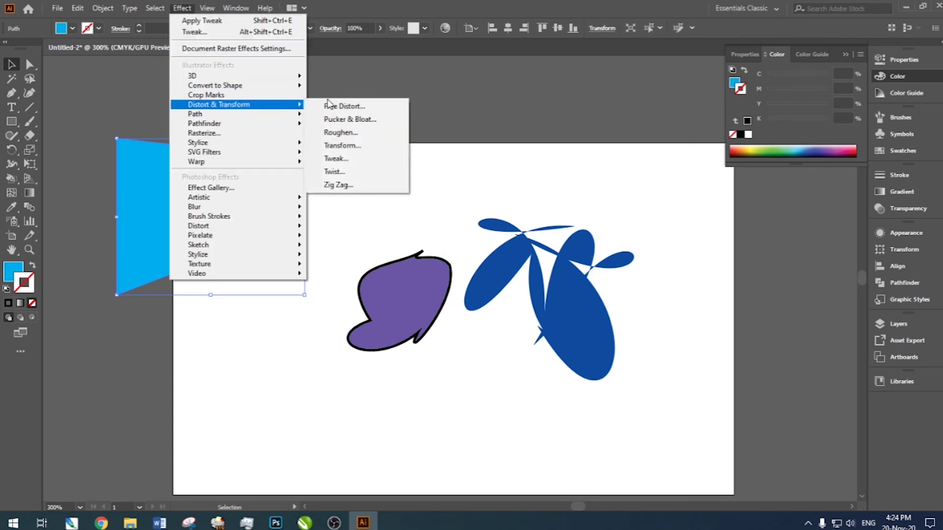
pyautogui.click(407, 320)
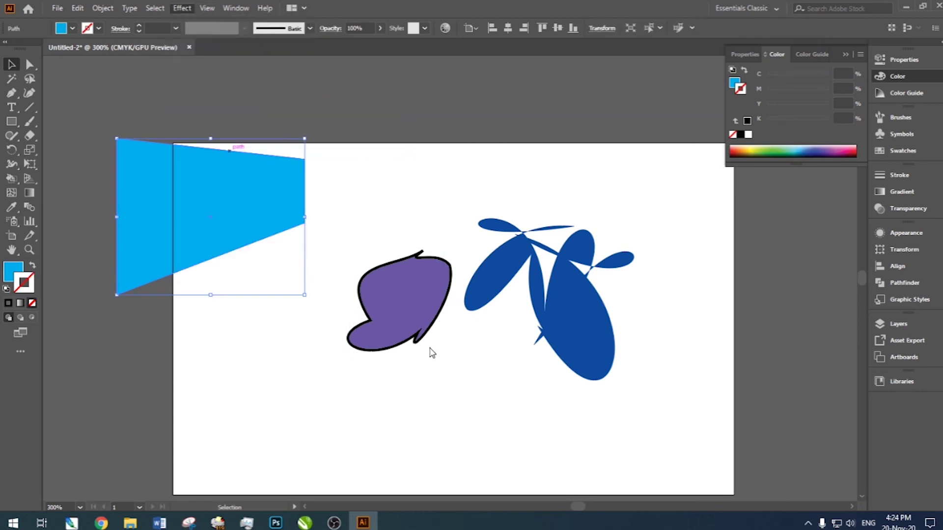
# - Clear all the shapes from the artboard and draw a small purple rectangle in its upper-left area
pyautogui.click(385, 297)
pyautogui.moveTo(385, 297); pyautogui.dragTo(293, 247)
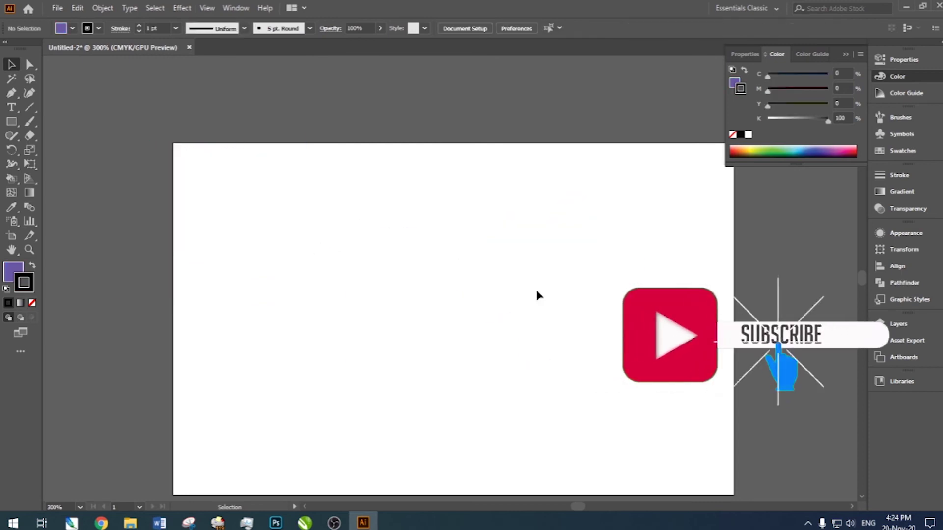
pyautogui.click(15, 125)
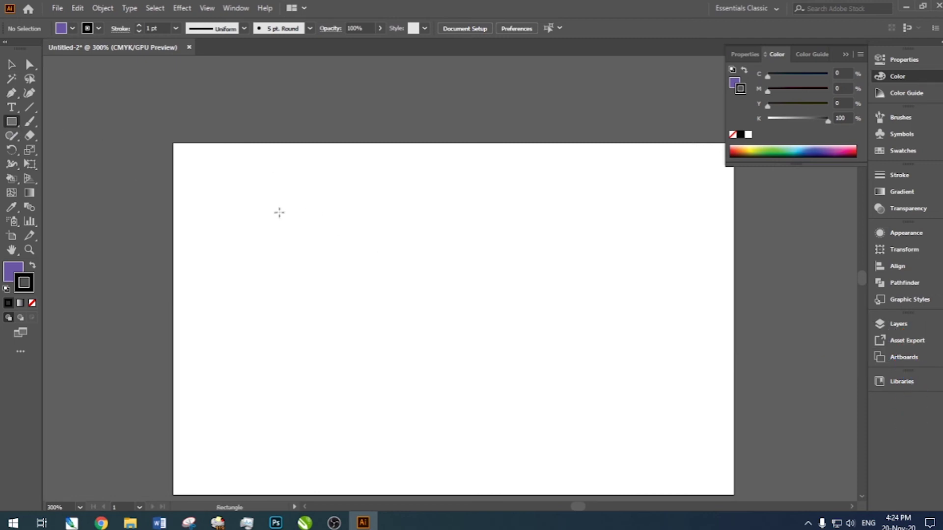
pyautogui.moveTo(247, 210); pyautogui.dragTo(313, 269)
pyautogui.click(13, 66)
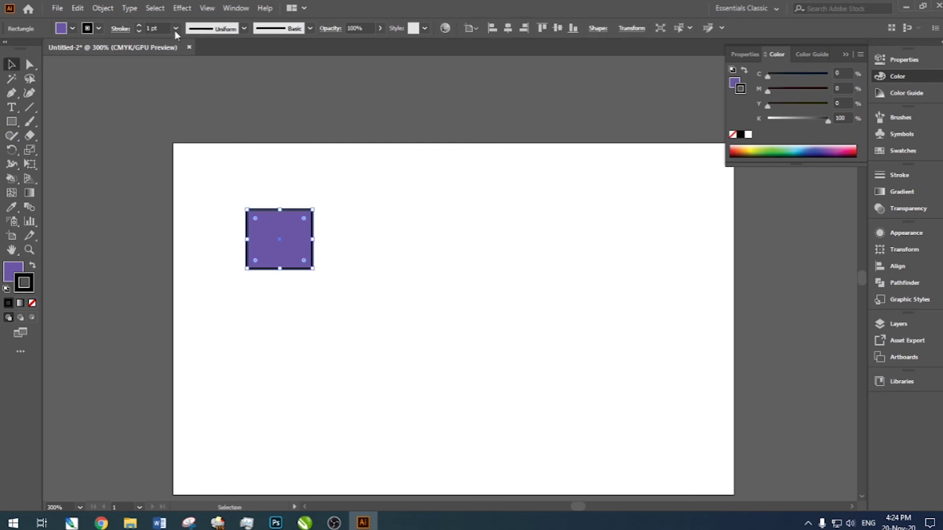
# - Apply a 45° Twist effect with preview to the purple rectangle, and stretch its right side nearly across the artboard
pyautogui.click(181, 8)
pyautogui.moveTo(203, 109)
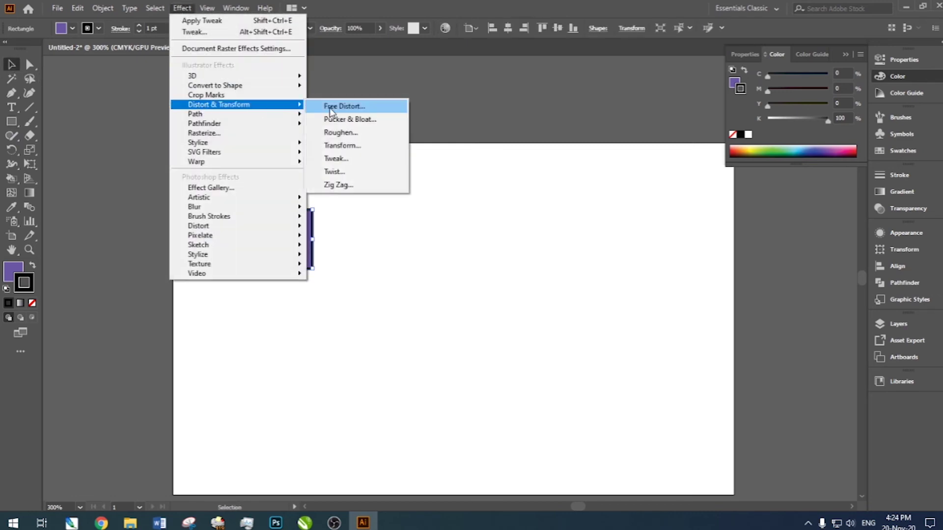
pyautogui.click(348, 173)
pyautogui.click(398, 273)
pyautogui.click(452, 245)
pyautogui.write('45')
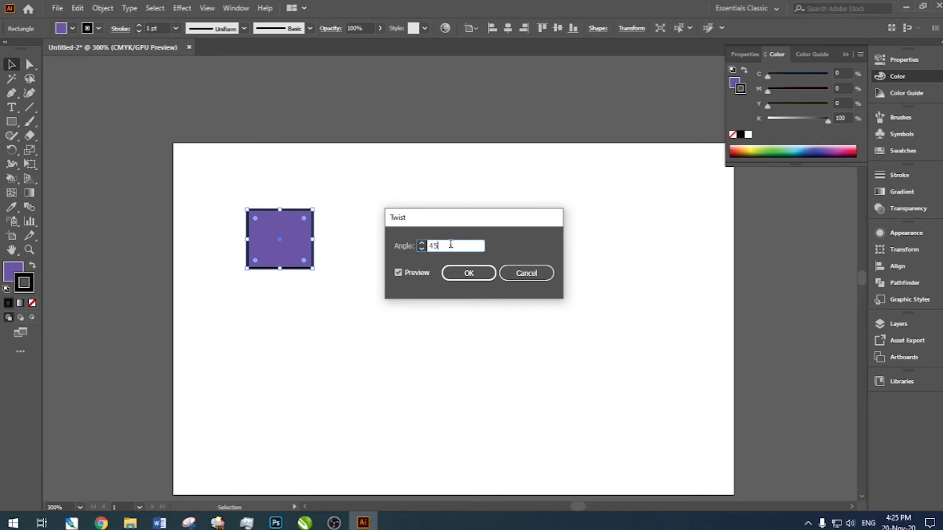
pyautogui.press('Tab')
pyautogui.click(412, 273)
pyautogui.click(412, 275)
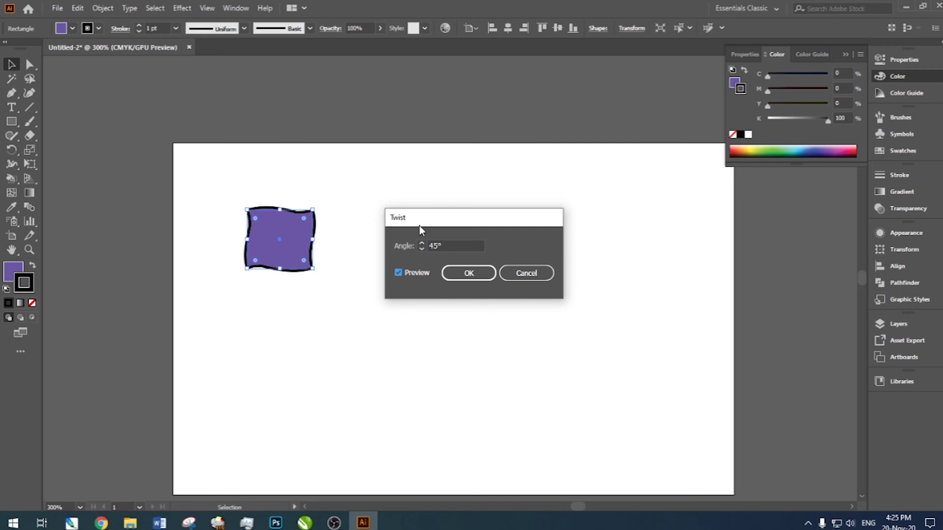
pyautogui.click(450, 274)
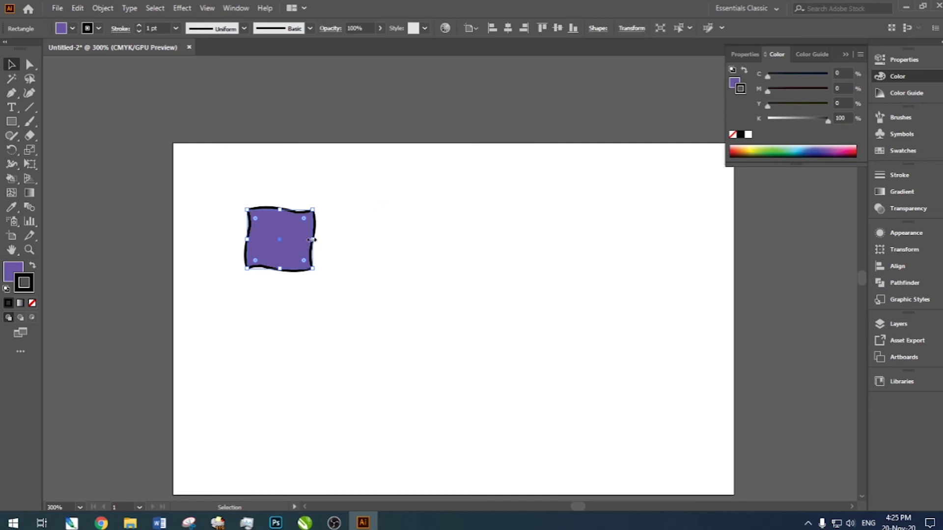
pyautogui.moveTo(312, 240); pyautogui.dragTo(679, 235)
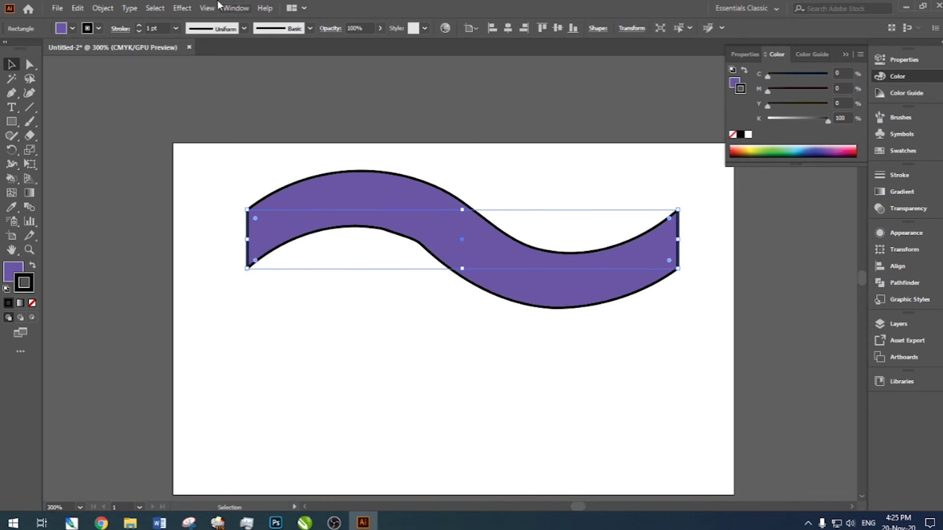
pyautogui.click(182, 8)
pyautogui.moveTo(221, 105)
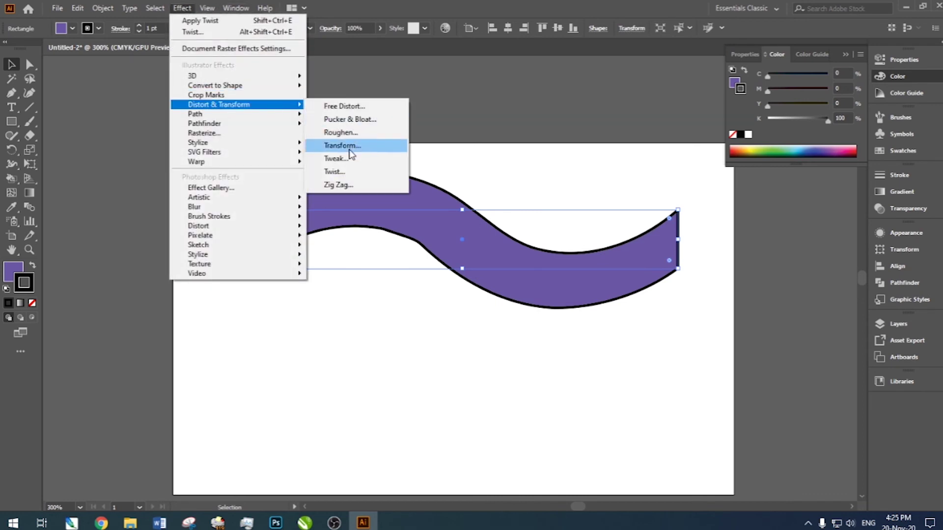
pyautogui.click(349, 172)
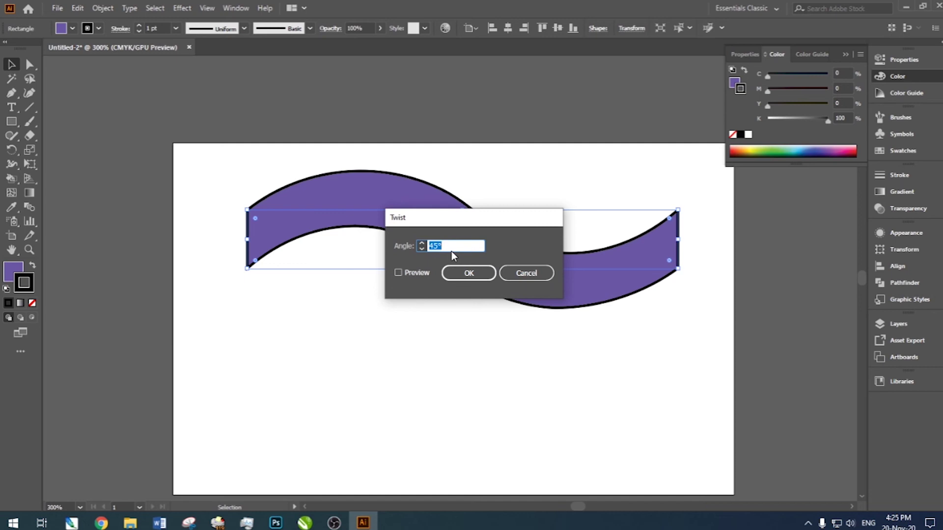
pyautogui.click(479, 252)
pyautogui.press('Return')
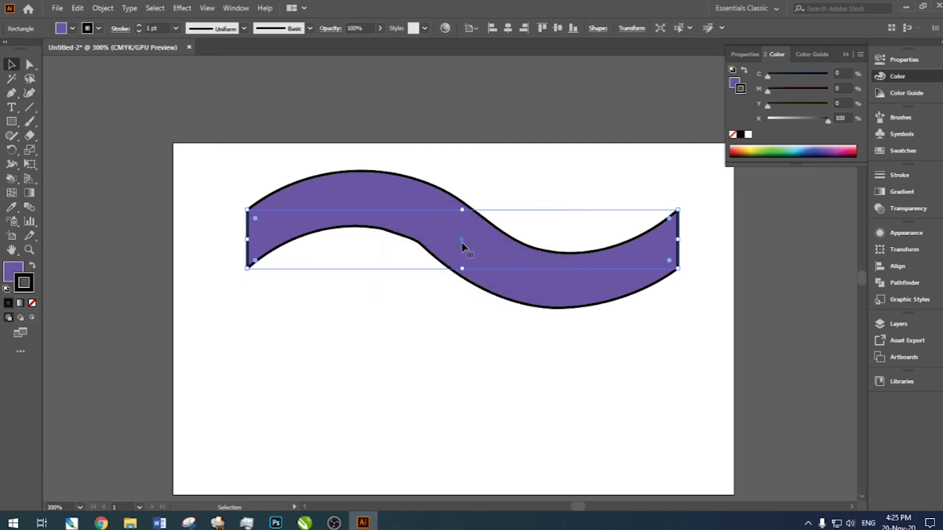
# - Move the wavy purple shape slightly down and left, and change the angle of its existing Twist effect to 15°
pyautogui.moveTo(434, 229); pyautogui.dragTo(416, 244)
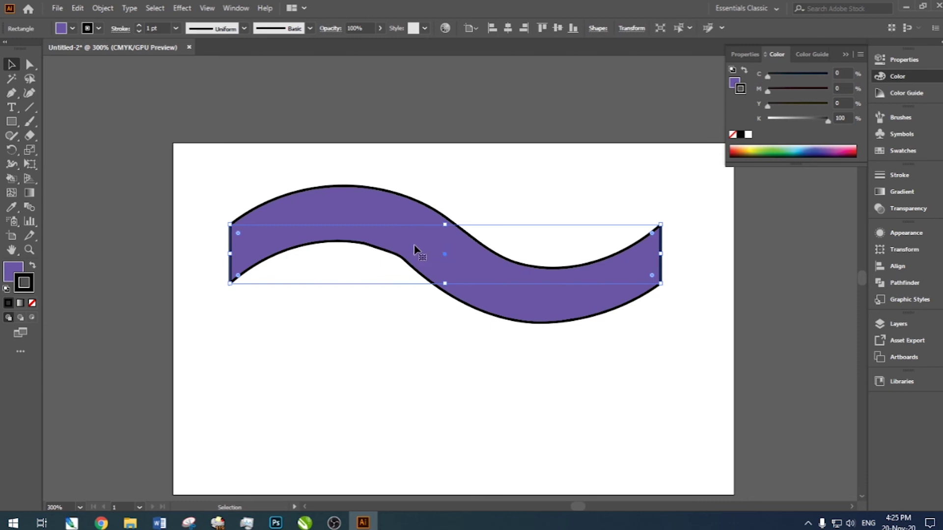
pyautogui.click(913, 229)
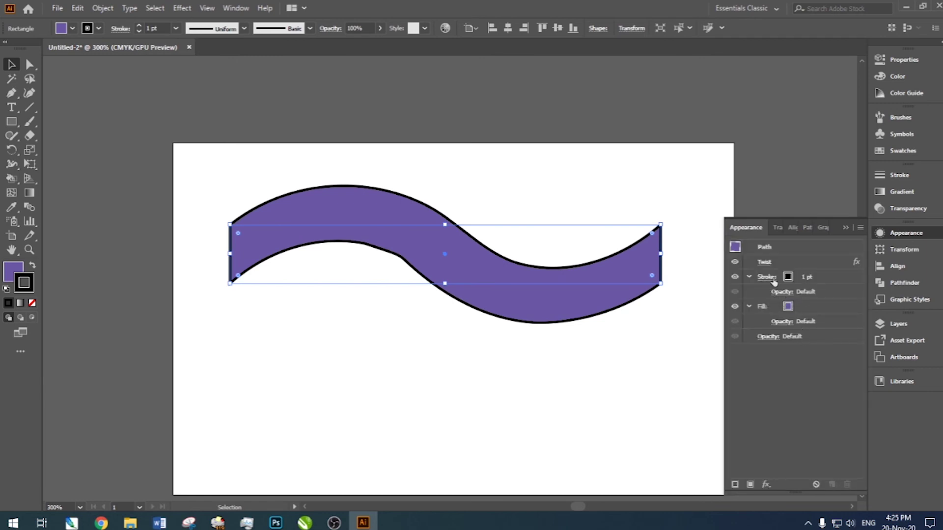
pyautogui.click(769, 263)
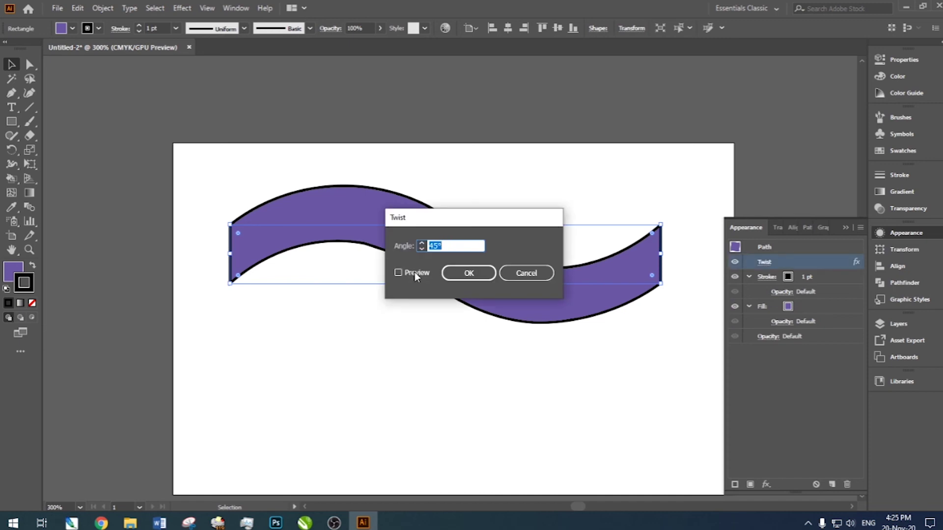
pyautogui.click(414, 273)
pyautogui.write('15')
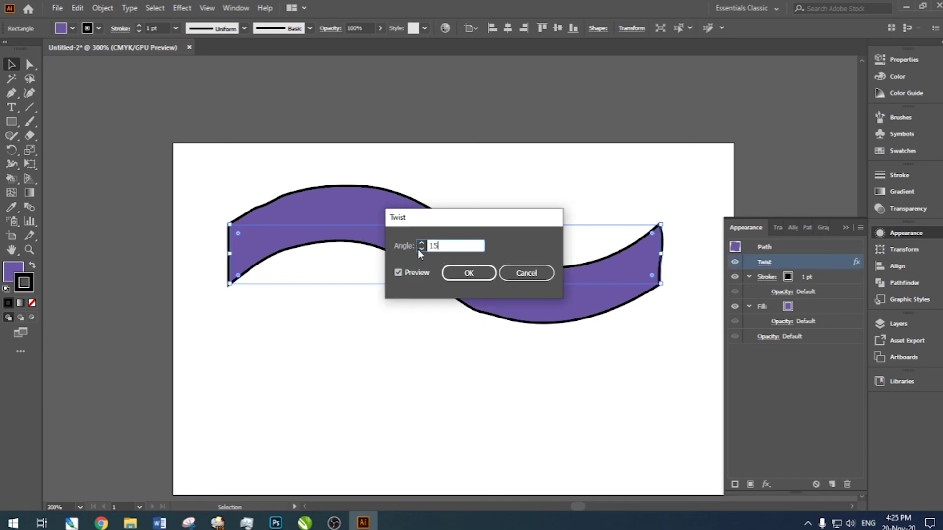
pyautogui.press('Tab')
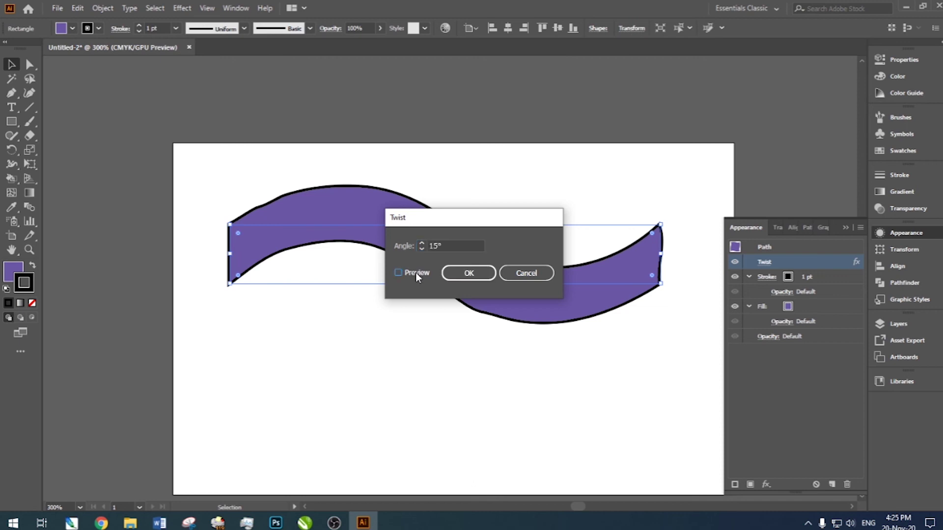
pyautogui.moveTo(432, 236); pyautogui.dragTo(387, 361)
pyautogui.click(428, 398)
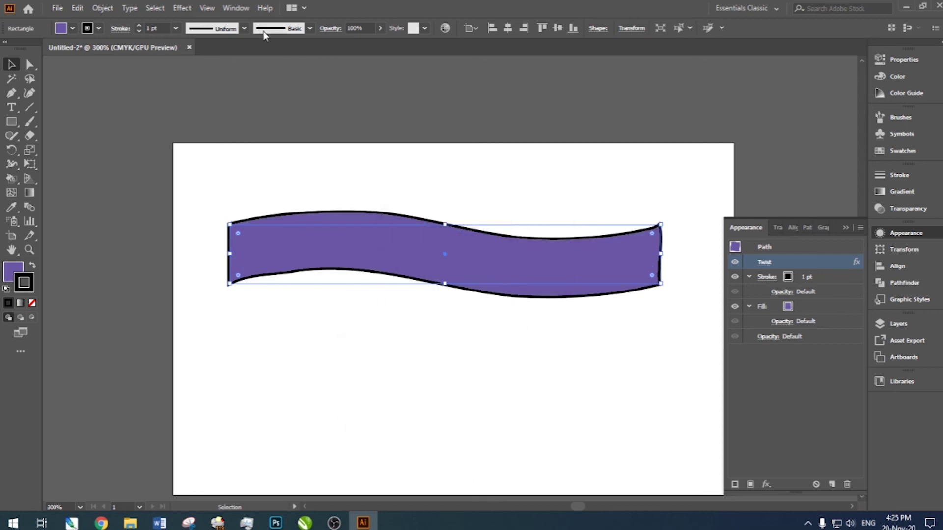
# - Try adding a second Twist effect to the wavy purple shape on top of its existing one
pyautogui.click(181, 8)
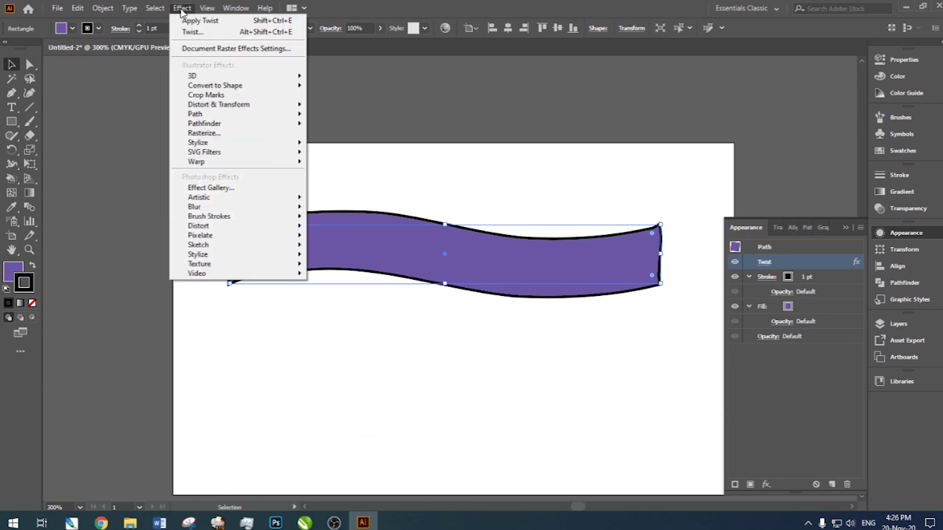
pyautogui.moveTo(226, 105)
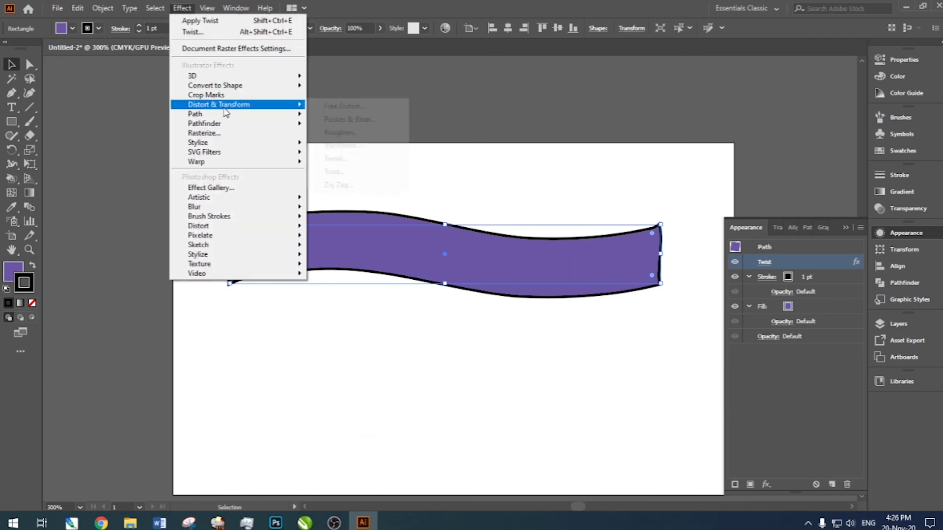
pyautogui.click(362, 172)
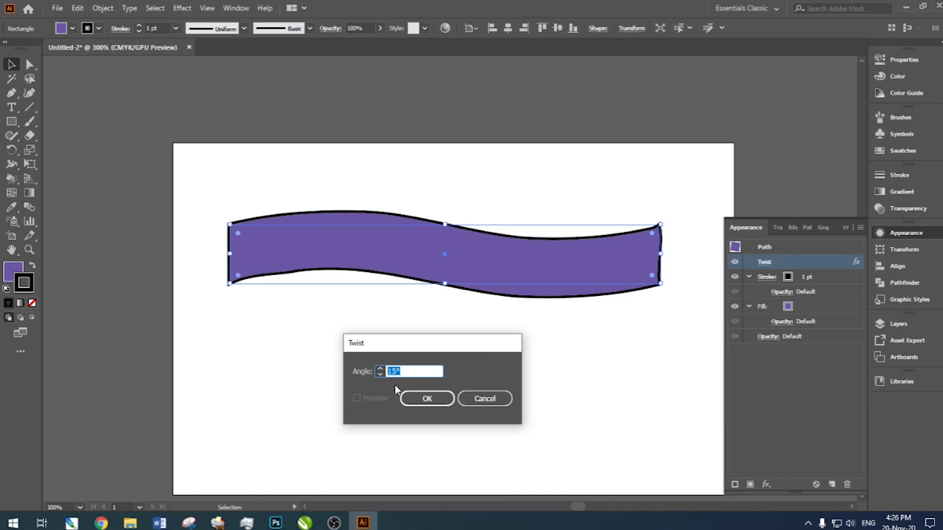
pyautogui.hotkey('shift', 'Up')
pyautogui.click(427, 398)
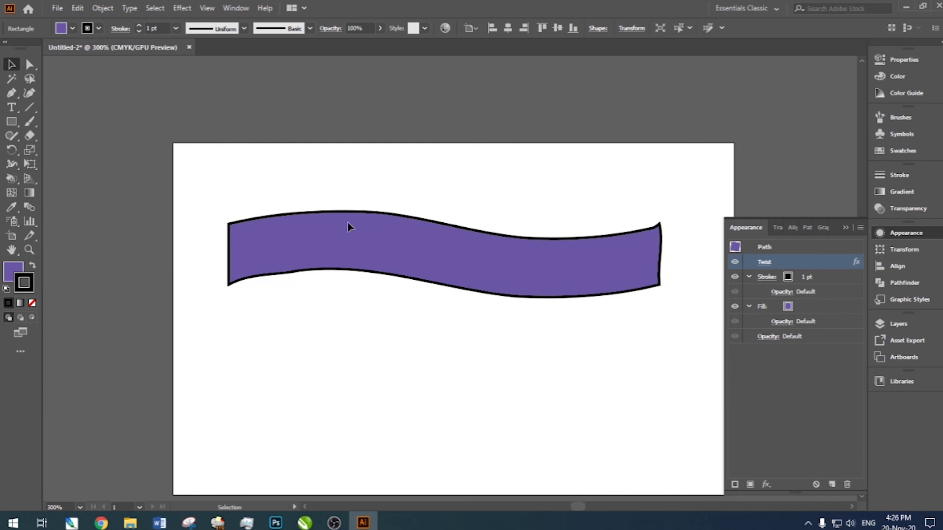
# - Select the wavy purple shape and expand its appearance into plain artwork
pyautogui.click(362, 215)
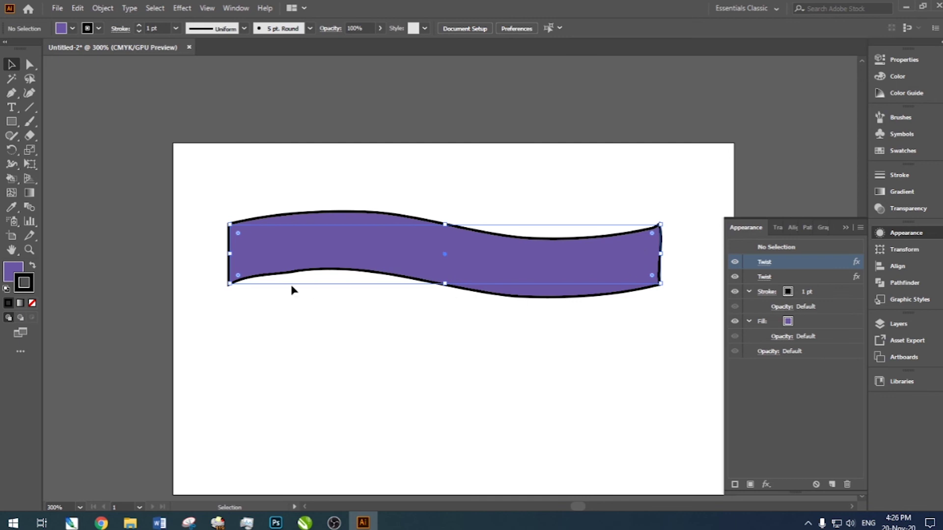
pyautogui.click(107, 9)
pyautogui.click(132, 161)
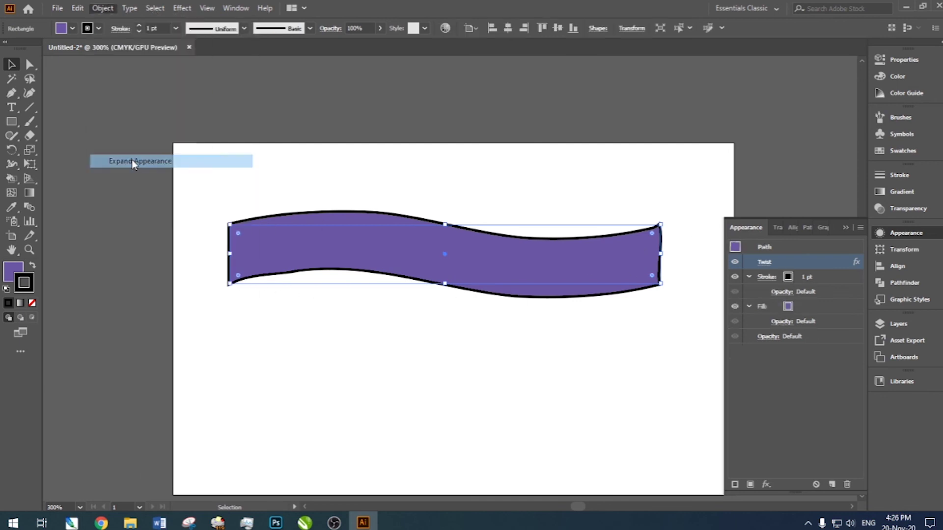
# - Apply a 26° Twist effect with preview to the expanded wavy group, and reopen its settings without changing them
pyautogui.click(180, 9)
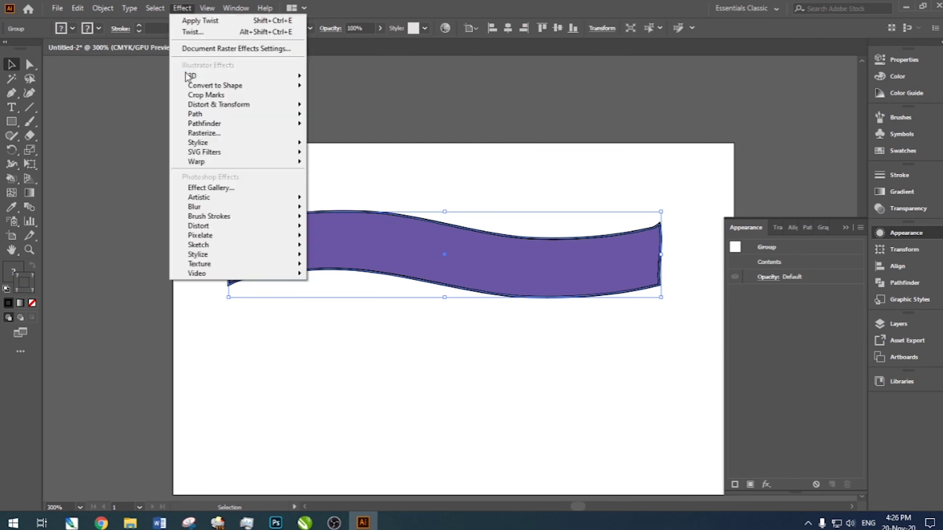
pyautogui.moveTo(211, 105)
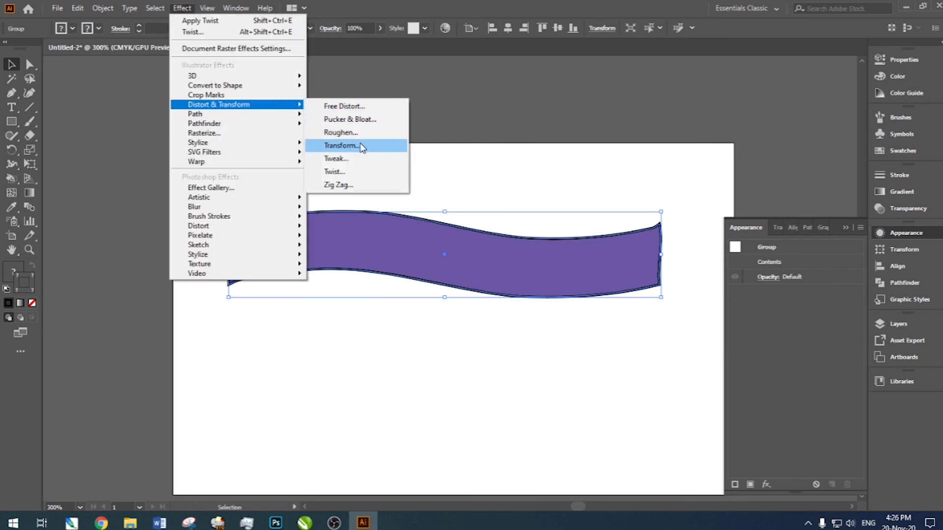
pyautogui.click(352, 172)
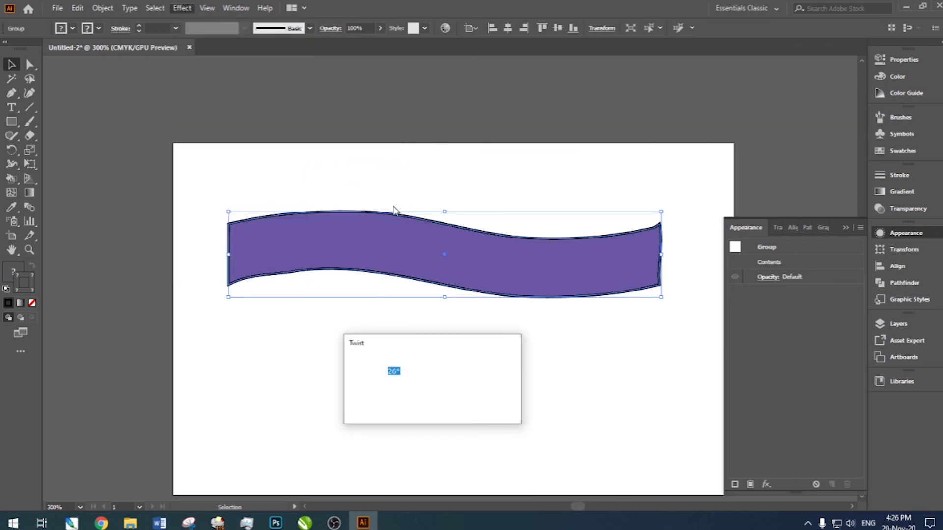
pyautogui.click(375, 398)
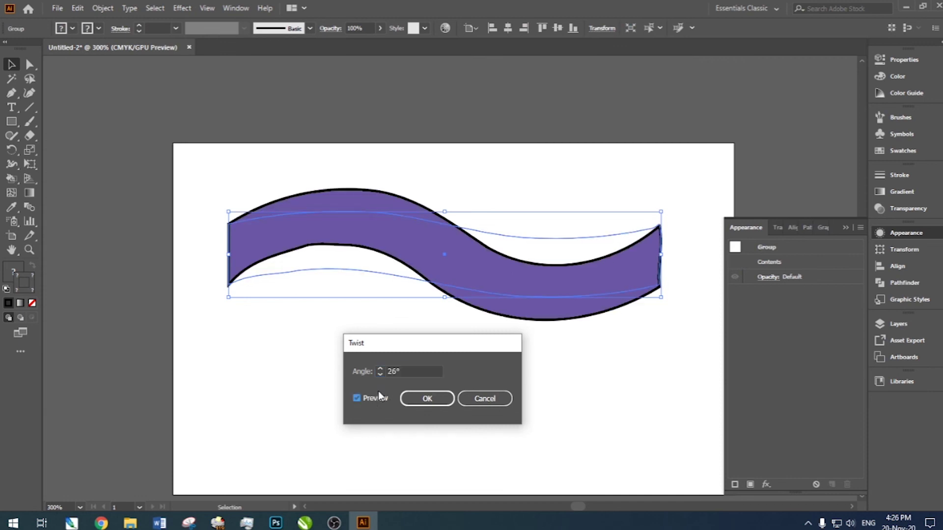
pyautogui.click(427, 399)
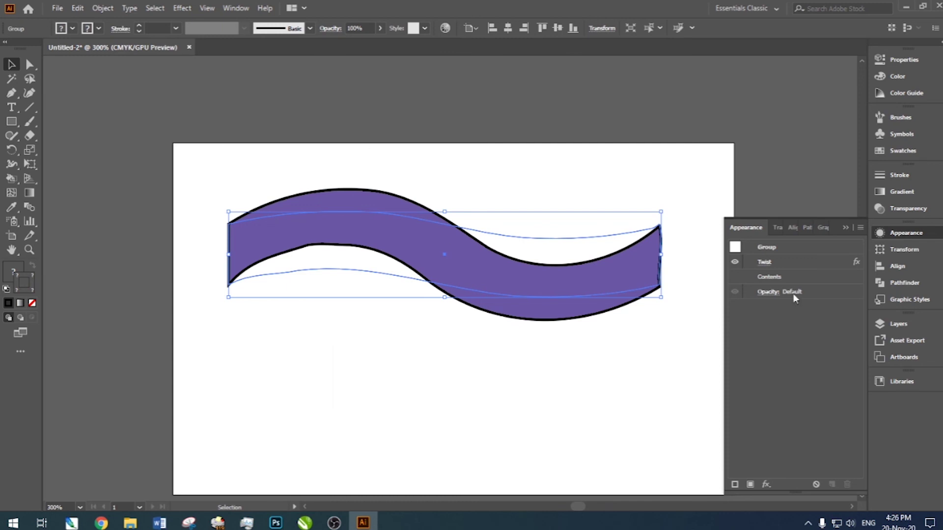
pyautogui.click(774, 263)
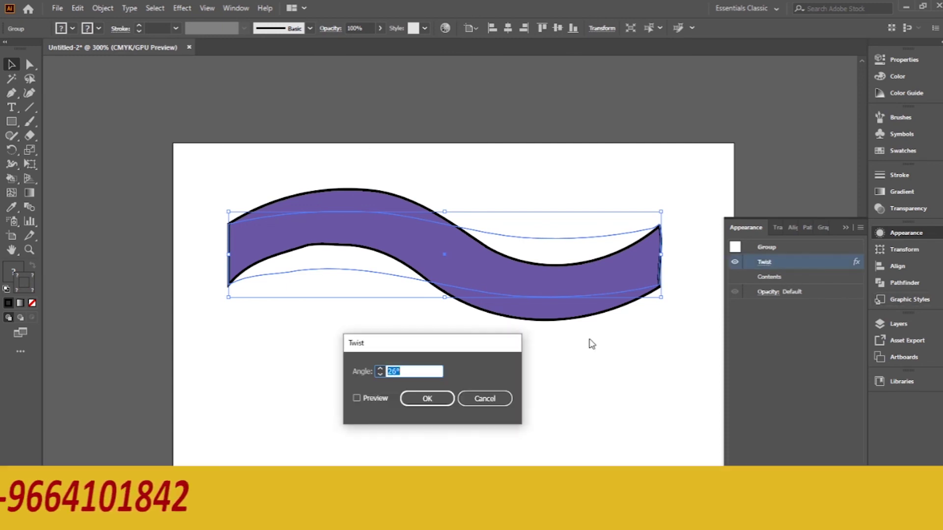
pyautogui.click(485, 399)
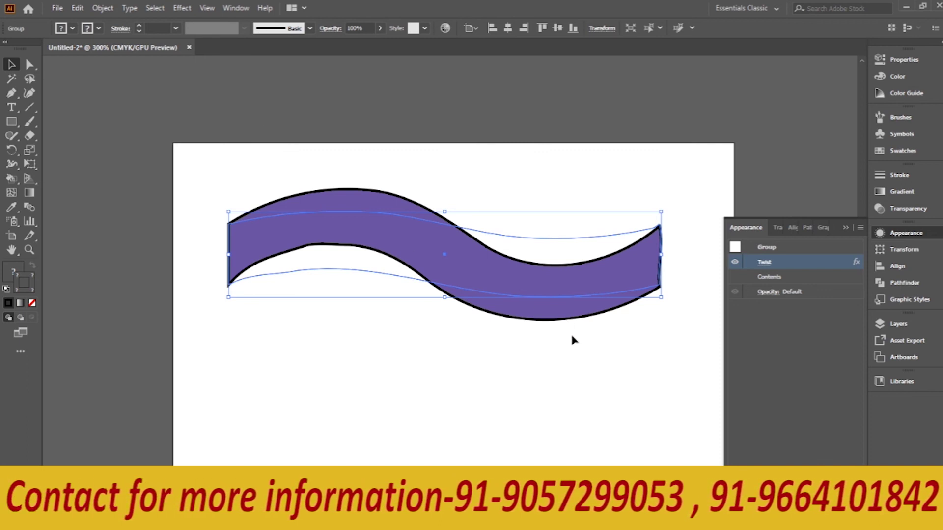
# - Delete the wavy purple shape and draw a small purple hexagon in the upper middle of the artboard
pyautogui.press('Delete')
pyautogui.click(11, 122)
pyautogui.click(10, 123)
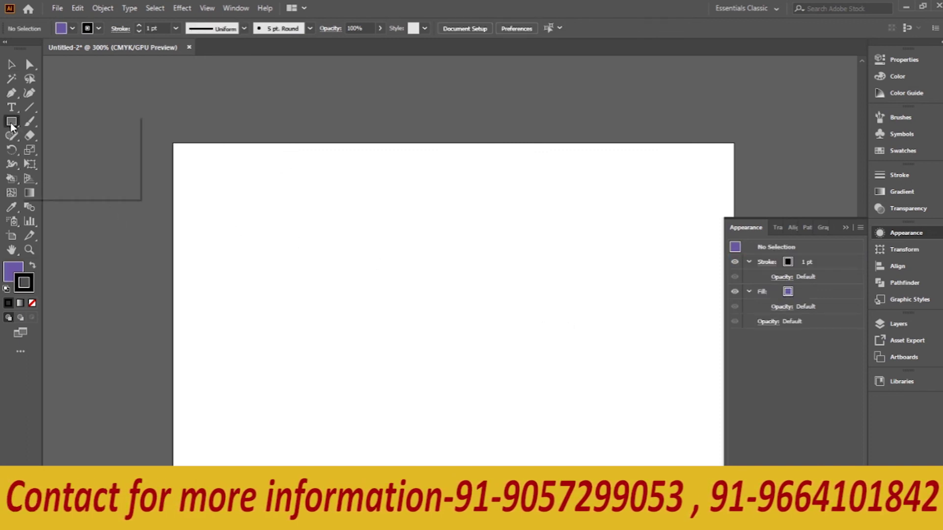
pyautogui.click(43, 163)
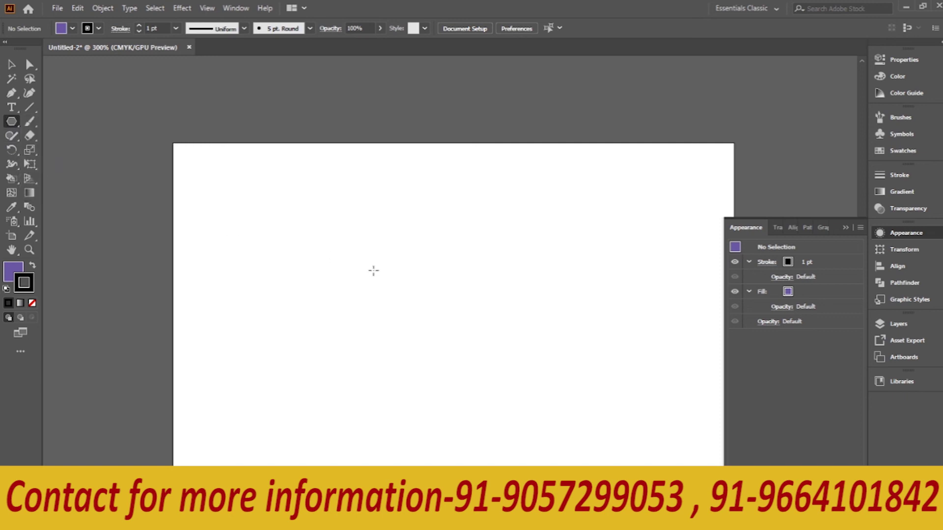
pyautogui.moveTo(382, 270); pyautogui.dragTo(399, 292)
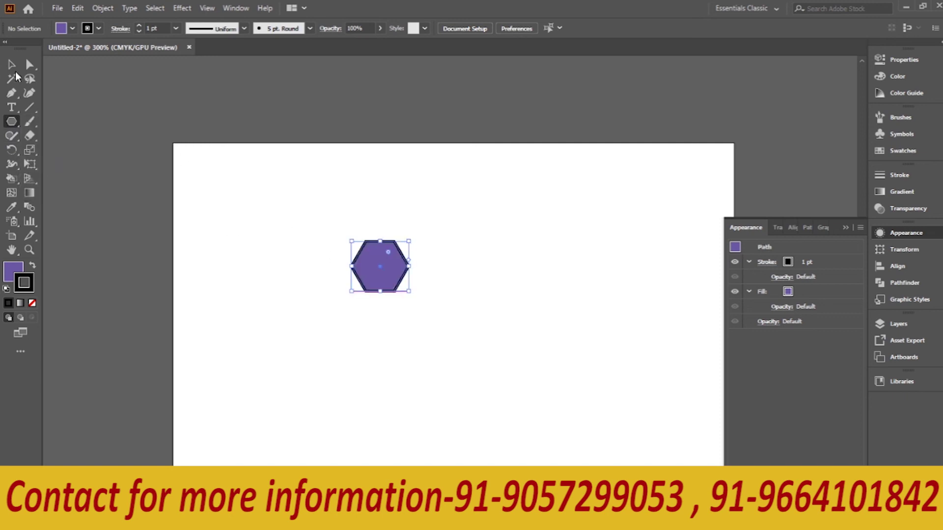
# - Start a Twist effect with preview on the hexagon and raise its angle gradually
pyautogui.click(11, 64)
pyautogui.click(181, 8)
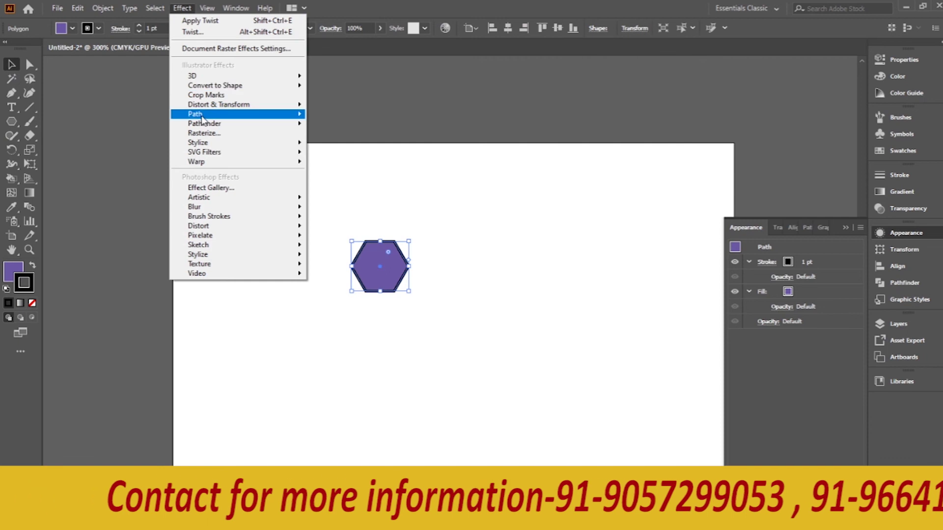
pyautogui.moveTo(212, 107)
pyautogui.click(343, 177)
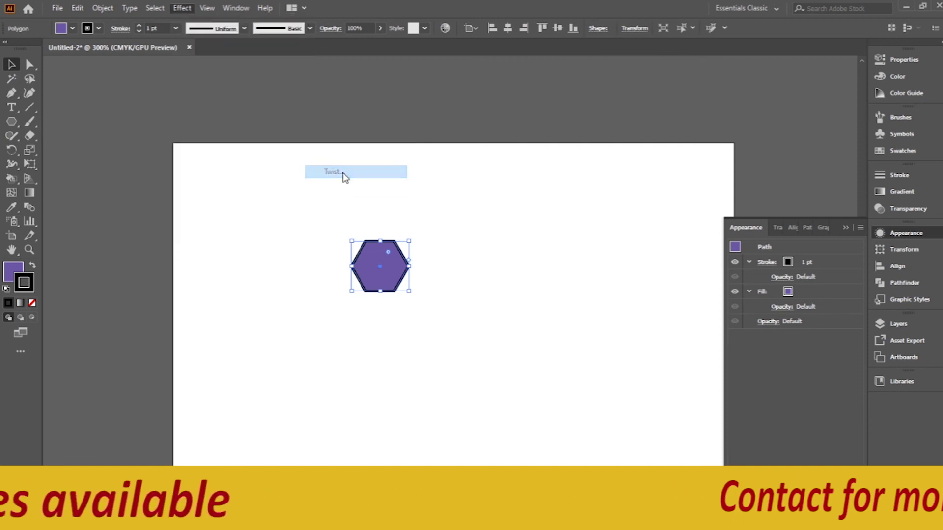
pyautogui.moveTo(480, 338); pyautogui.dragTo(533, 319)
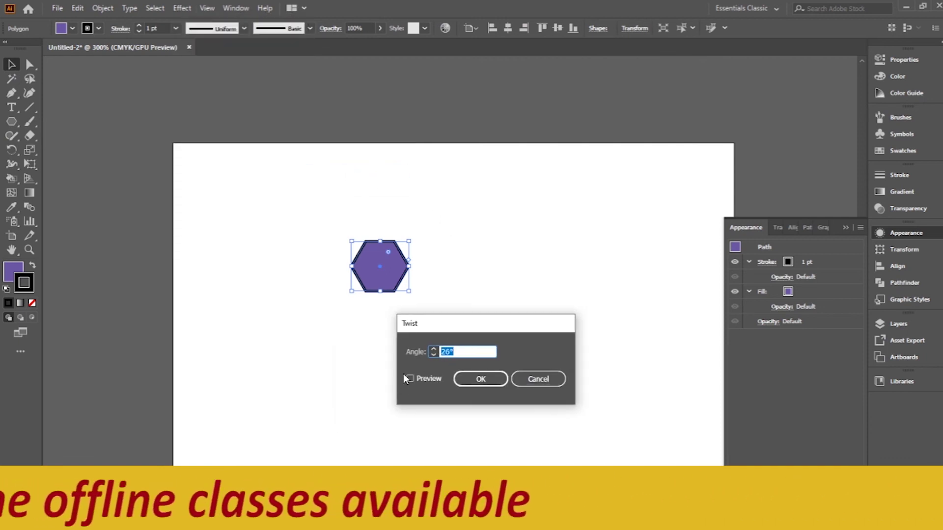
pyautogui.click(410, 379)
pyautogui.click(434, 349)
pyautogui.click(434, 349)
pyautogui.click(434, 349)
pyautogui.click(433, 349)
pyautogui.click(434, 350)
pyautogui.click(434, 349)
pyautogui.click(433, 349)
pyautogui.click(433, 349)
pyautogui.click(433, 349)
pyautogui.click(433, 349)
pyautogui.click(433, 349)
pyautogui.click(433, 349)
pyautogui.click(434, 350)
# - Set the hexagon's Twist angle to 75° and apply the effect
pyautogui.write('45')
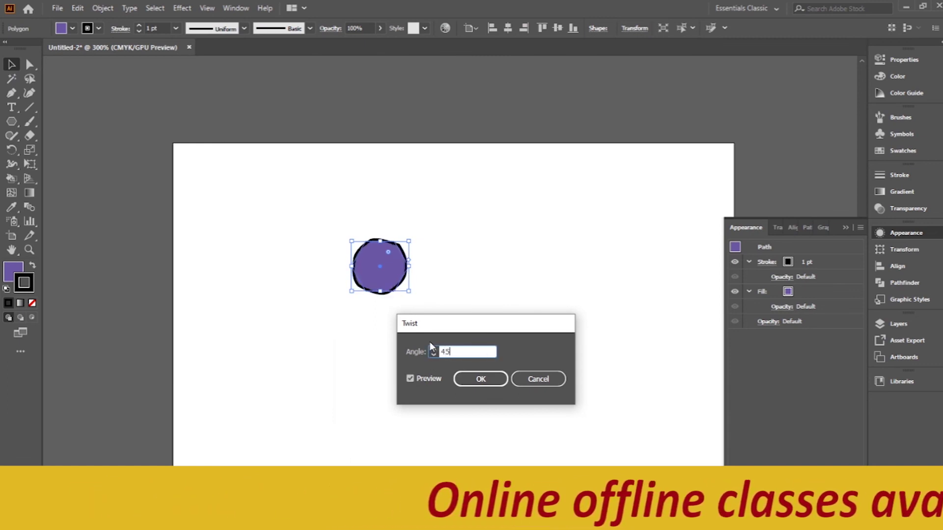
pyautogui.press('BackSpace')
pyautogui.press('BackSpace')
pyautogui.write('75')
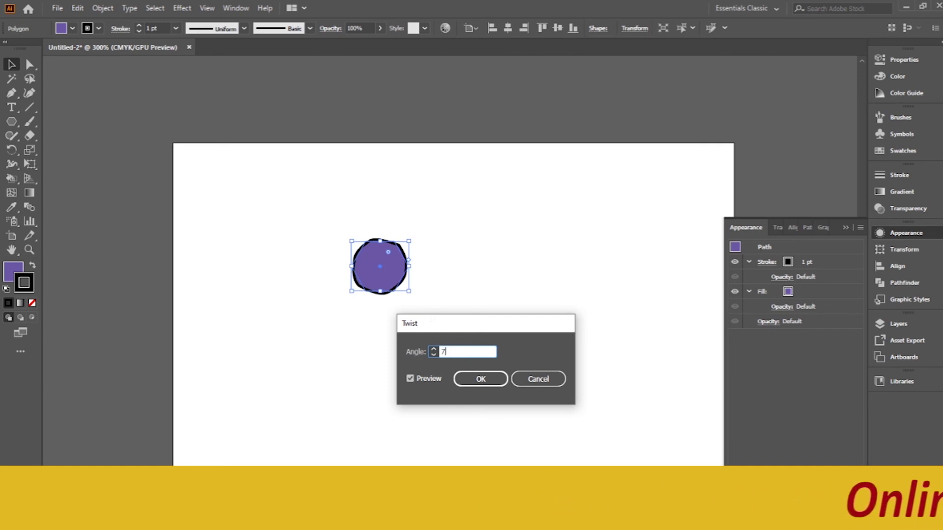
pyautogui.click(479, 381)
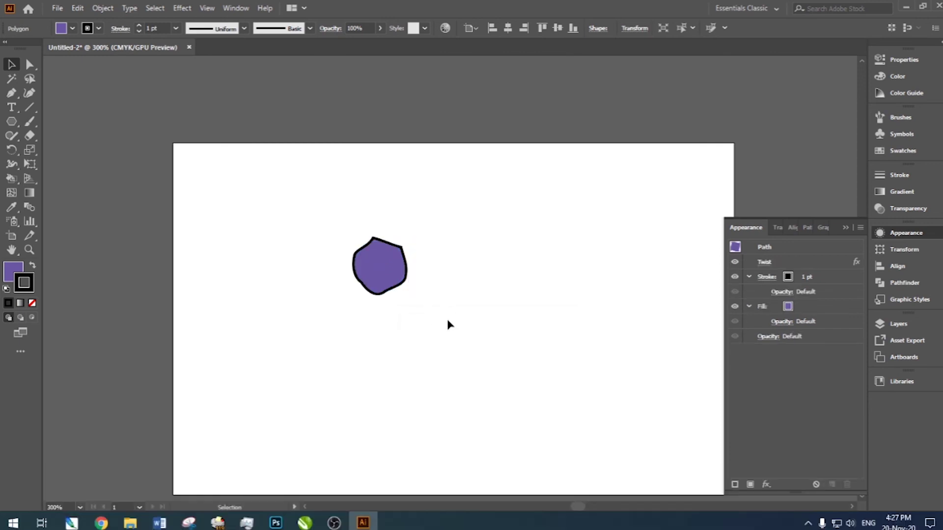
# - Undo the Twist effect on the hexagon and leave the plain shape selected
pyautogui.click(448, 324)
pyautogui.click(379, 290)
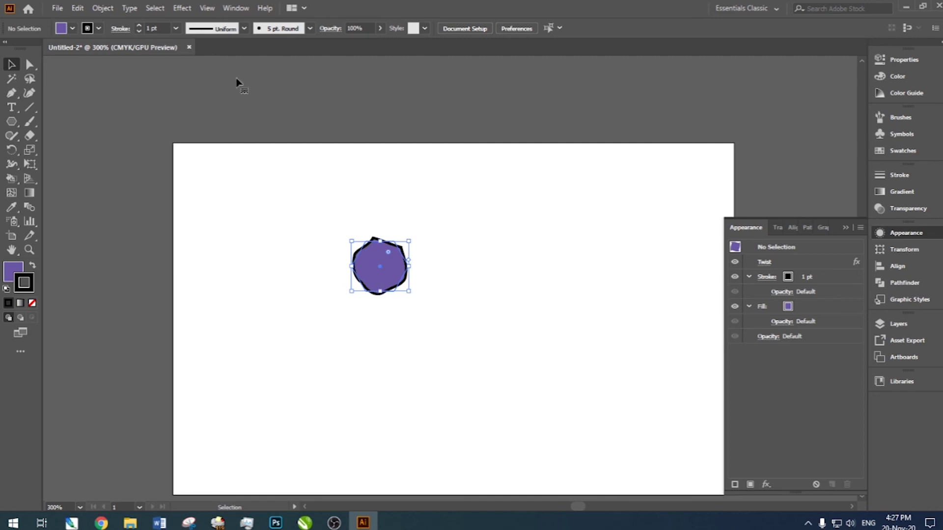
pyautogui.click(178, 8)
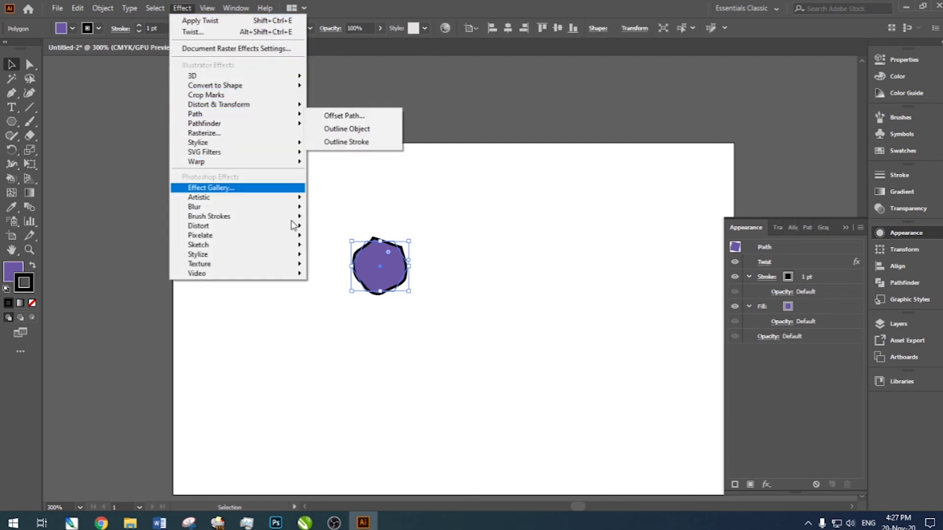
pyautogui.click(342, 273)
pyautogui.click(341, 255)
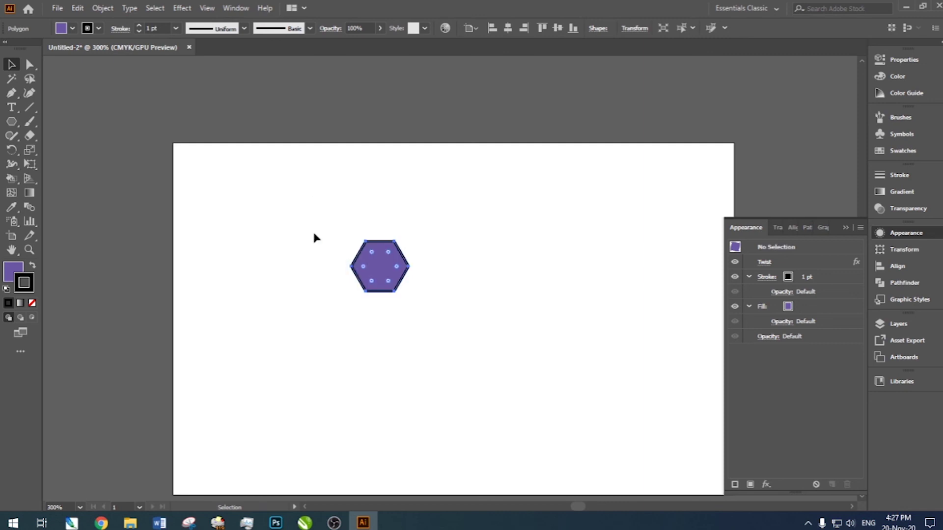
pyautogui.hotkey('ctrl', 'a')
# - Enlarge the hexagon proportionally around its centre to about four times its size, and move it slightly down and right
pyautogui.click(181, 8)
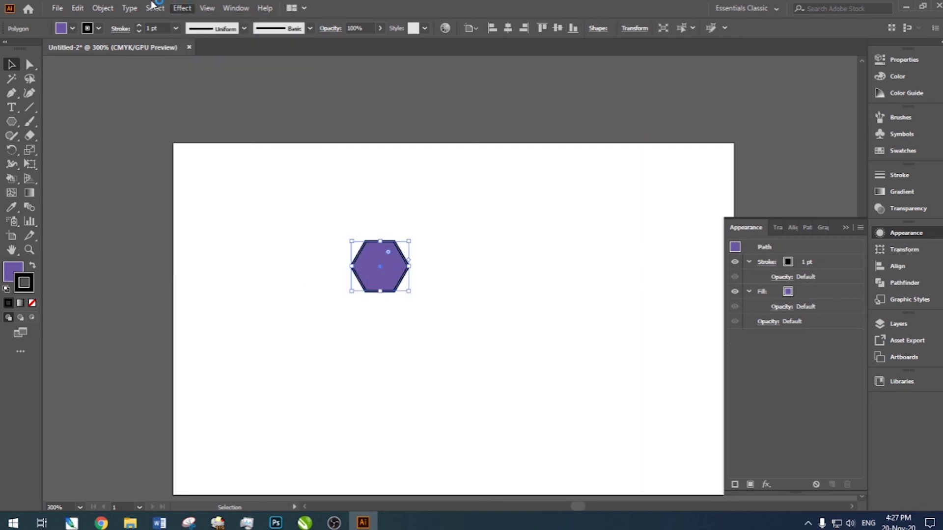
pyautogui.click(371, 330)
pyautogui.moveTo(353, 295)
pyautogui.mouseDown()
pyautogui.moveTo(257, 369)
pyautogui.moveTo(344, 289)
pyautogui.mouseUp()
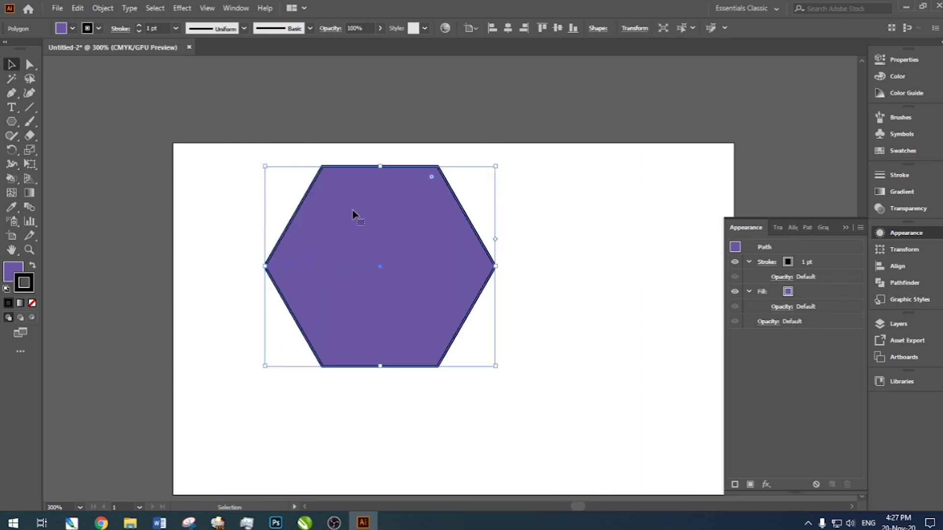
pyautogui.moveTo(367, 215); pyautogui.dragTo(372, 219)
# - Start a Zig Zag effect on the large hexagon with Smooth points and preview on
pyautogui.click(179, 8)
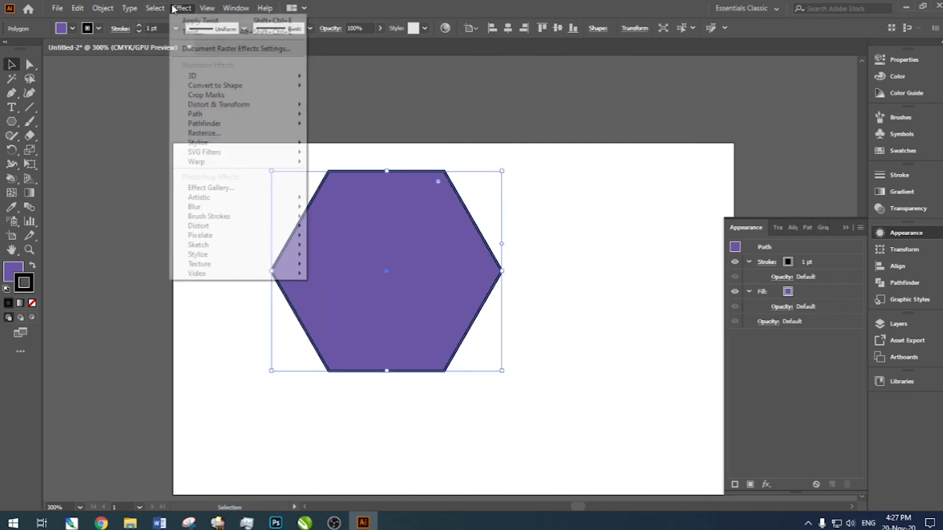
pyautogui.moveTo(211, 104)
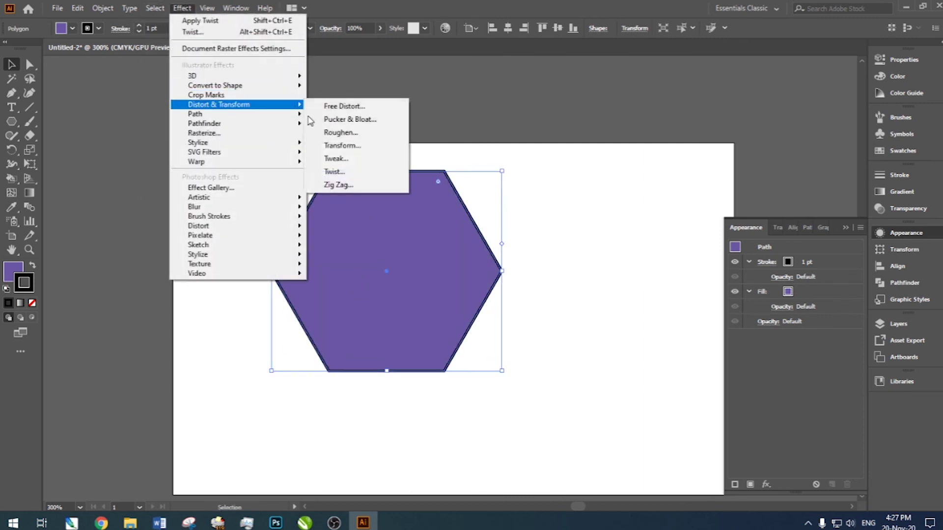
pyautogui.click(319, 185)
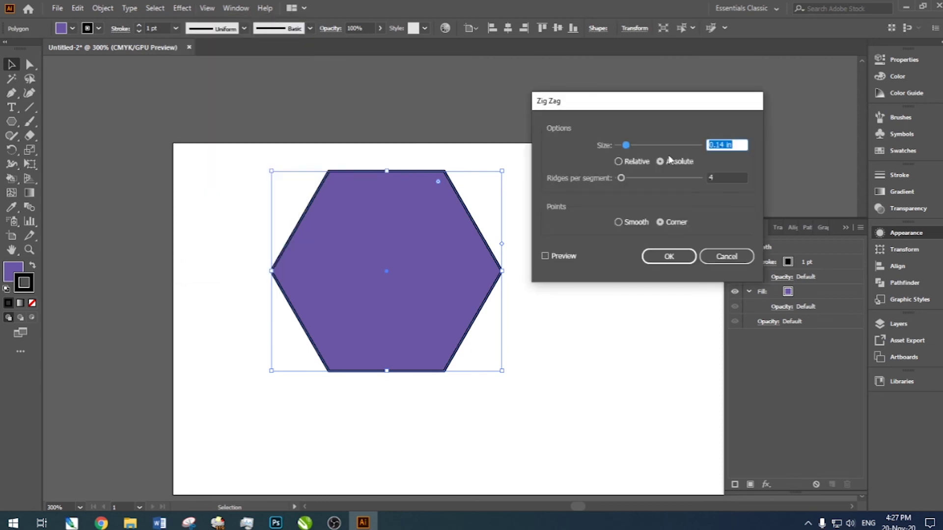
pyautogui.click(636, 223)
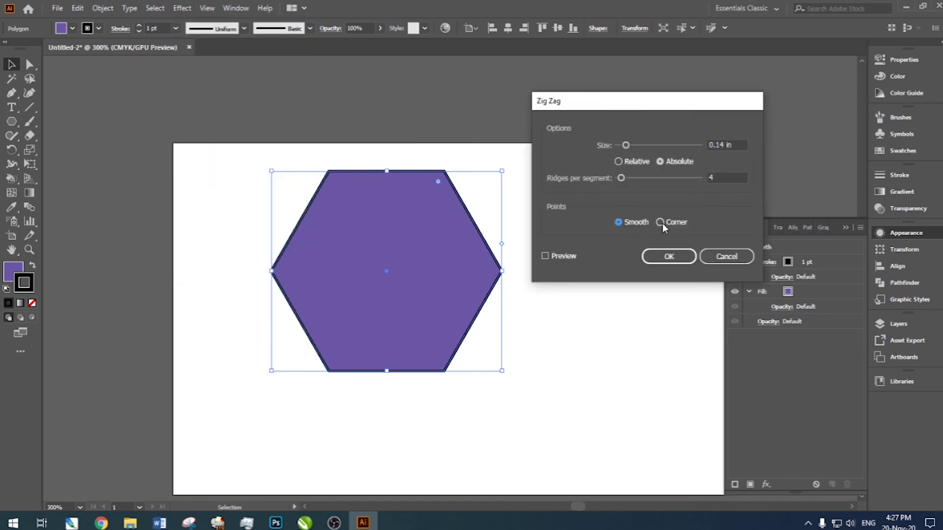
pyautogui.click(544, 257)
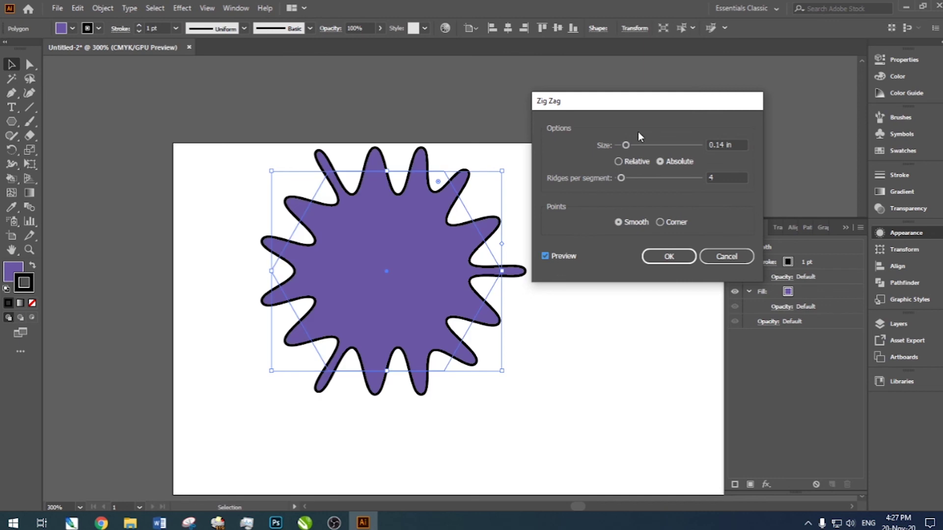
# - Set the hexagon's Zig Zag to size 0.04 in with 6 ridges per segment and Corner points
pyautogui.moveTo(626, 145)
pyautogui.mouseDown()
pyautogui.moveTo(640, 145)
pyautogui.moveTo(629, 147)
pyautogui.moveTo(619, 179)
pyautogui.mouseUp()
pyautogui.moveTo(627, 146)
pyautogui.mouseDown()
pyautogui.moveTo(619, 150)
pyautogui.moveTo(624, 178)
pyautogui.mouseUp()
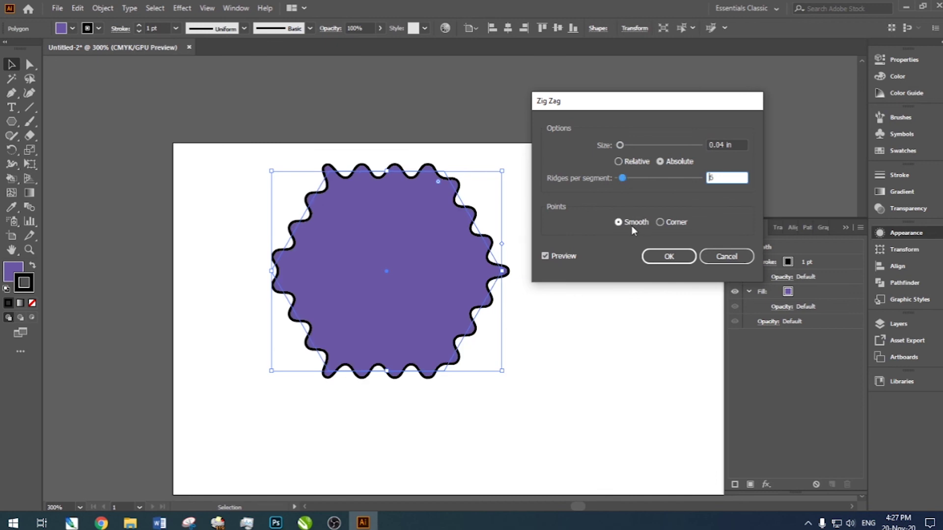
pyautogui.click(662, 222)
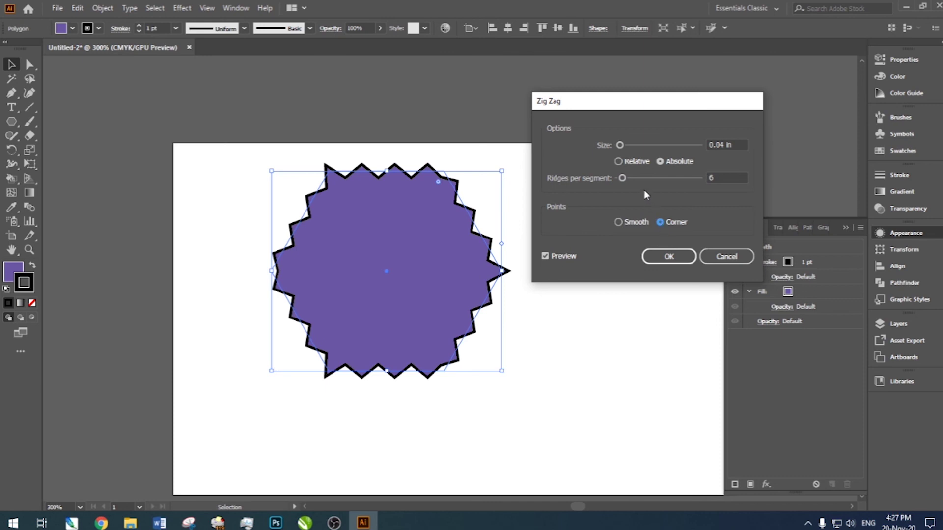
# - Raise the Zig Zag to 37 ridges per segment and try sizes of 0.1 in and 0.05 in
pyautogui.moveTo(625, 176); pyautogui.dragTo(651, 179)
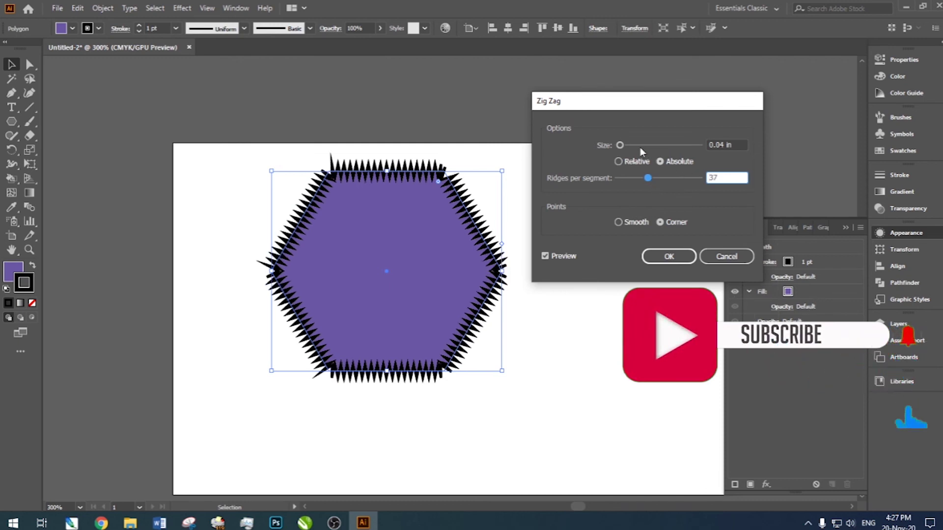
pyautogui.moveTo(623, 145); pyautogui.dragTo(627, 145)
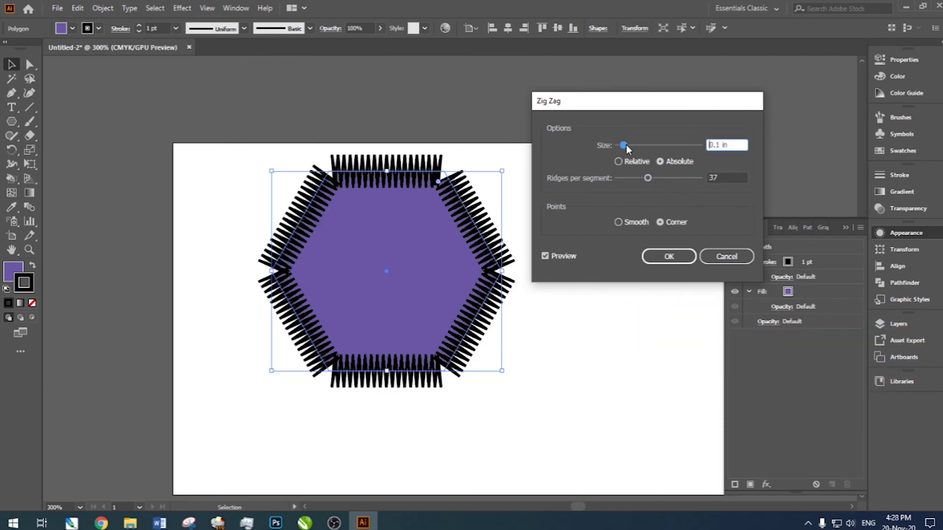
pyautogui.moveTo(735, 145); pyautogui.dragTo(650, 141)
pyautogui.write('0.05')
pyautogui.click(724, 178)
# - Set the Zig Zag size to 0.01 in, apply the effect and deselect the hexagon
pyautogui.click(732, 145)
pyautogui.write('0.')
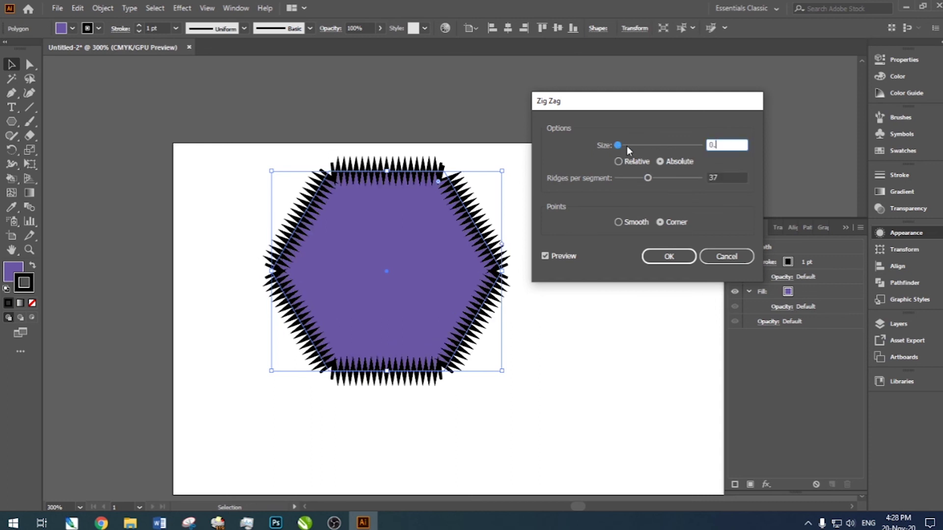
pyautogui.write('01')
pyautogui.click(722, 179)
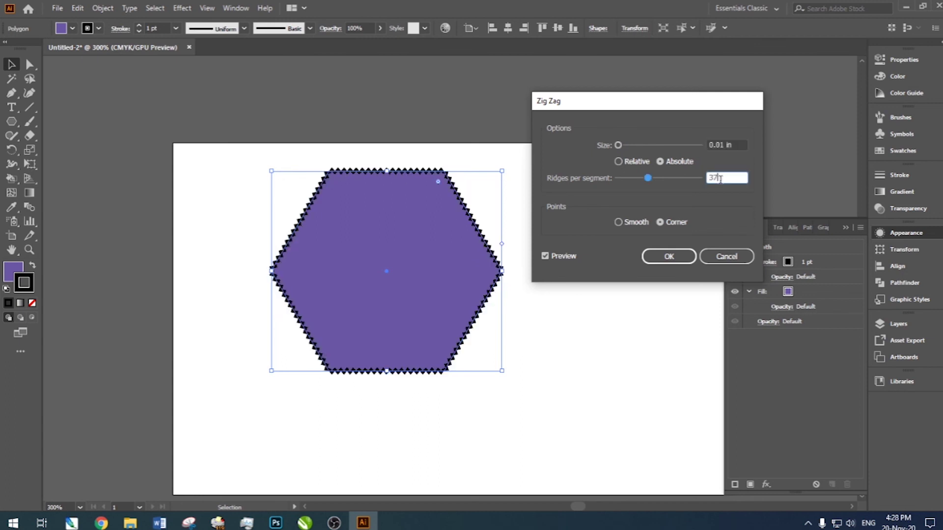
pyautogui.click(668, 256)
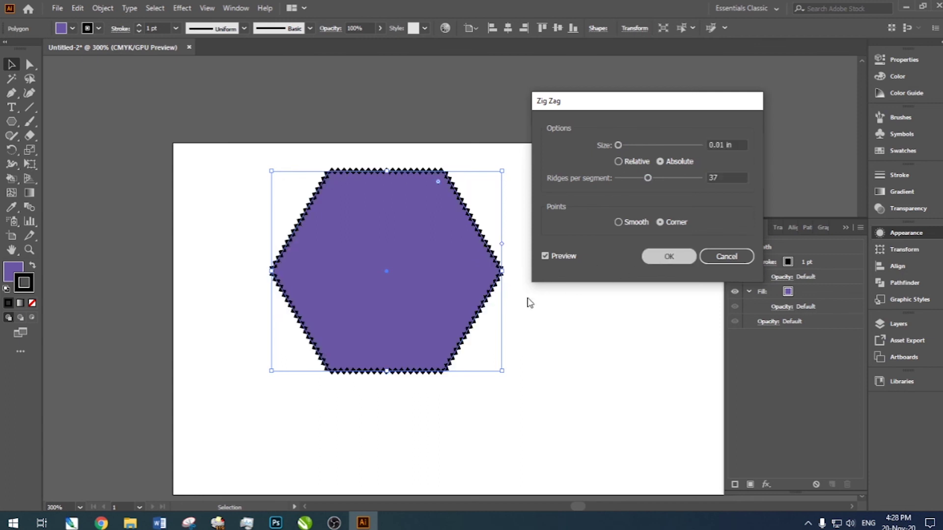
pyautogui.hotkey('ctrl', 'h')
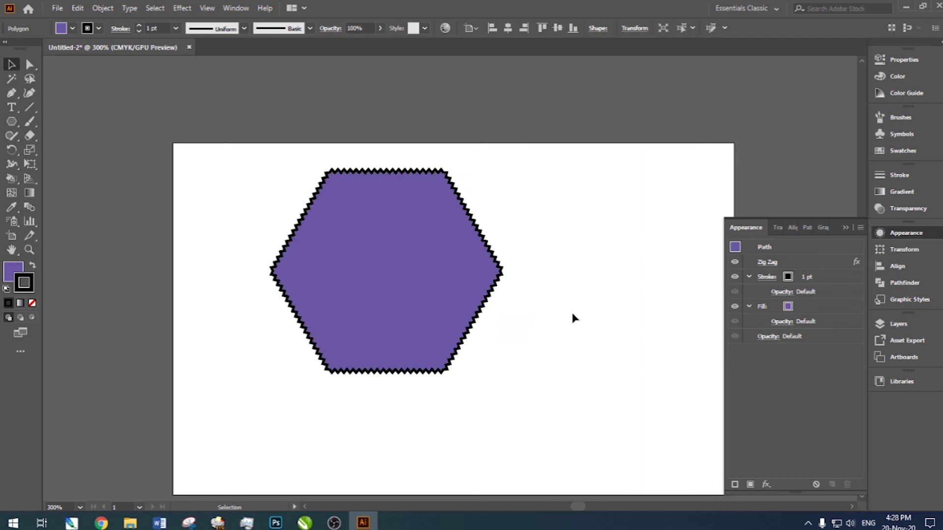
pyautogui.click(572, 314)
# - Reopen the hexagon's applied Zig Zag effect, change its points to Smooth with preview on, and apply it
pyautogui.click(360, 231)
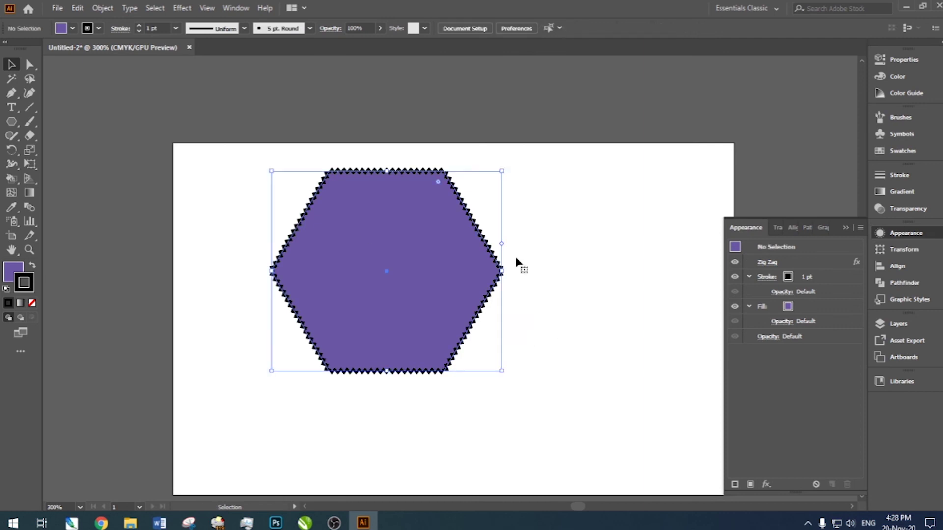
pyautogui.click(770, 268)
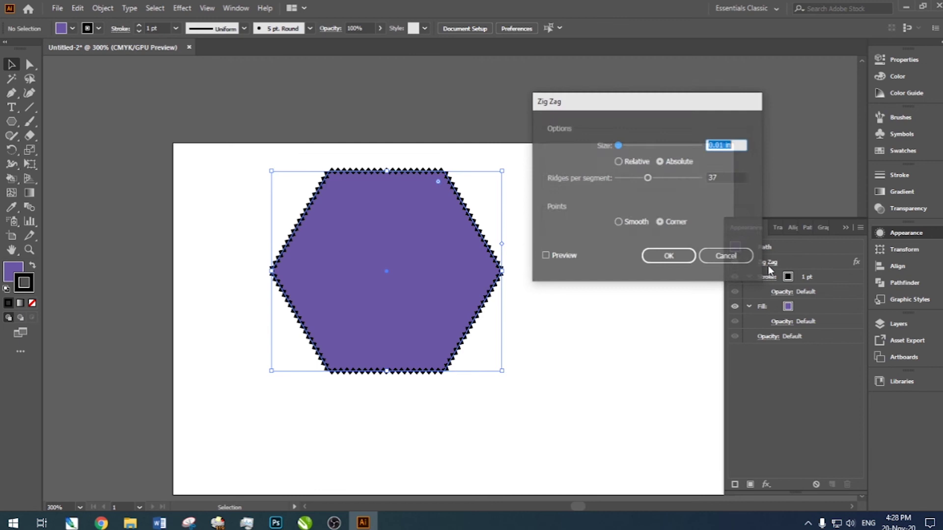
pyautogui.click(626, 225)
pyautogui.click(550, 256)
pyautogui.click(668, 255)
pyautogui.click(601, 253)
pyautogui.click(302, 216)
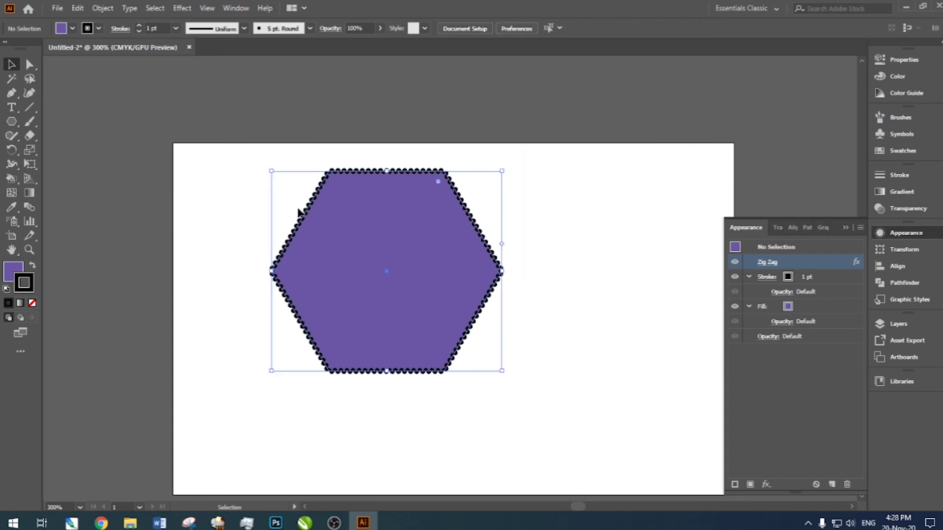